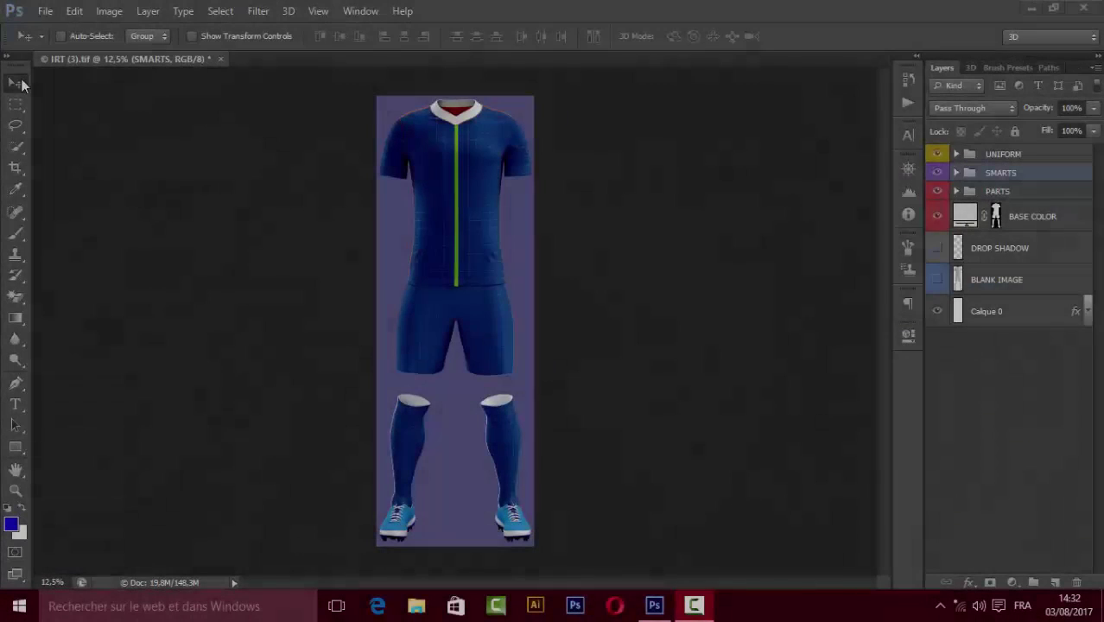
- Open the BODY smart object and fill a new layer solid blue
left_click(957, 173)
double_click(972, 201)
key("Return")
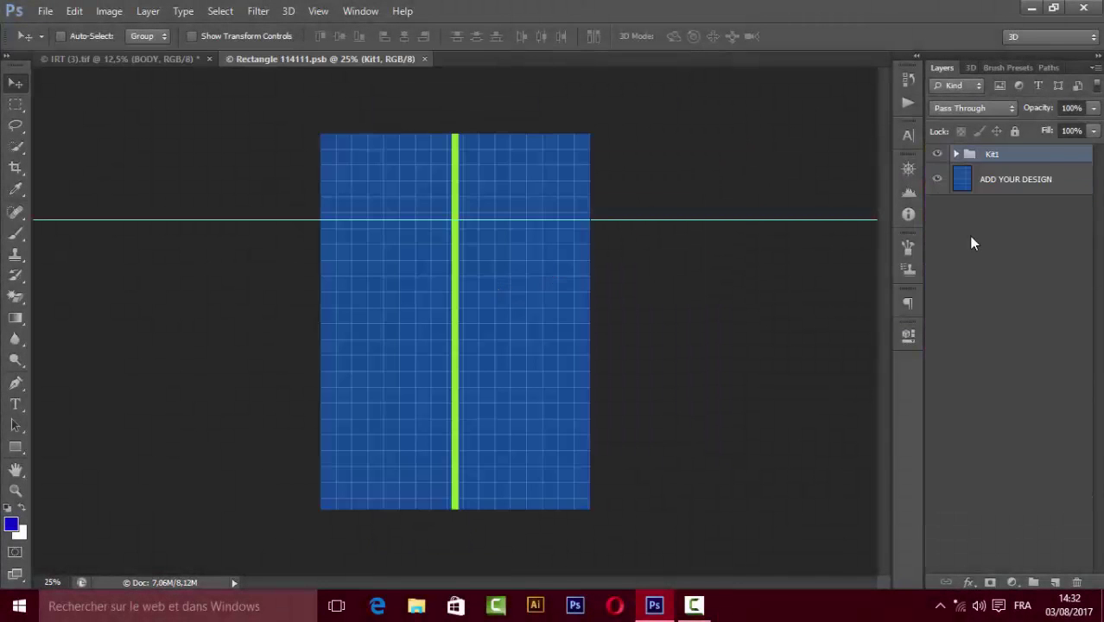
left_click(974, 173)
left_click(1055, 583)
right_click(16, 318)
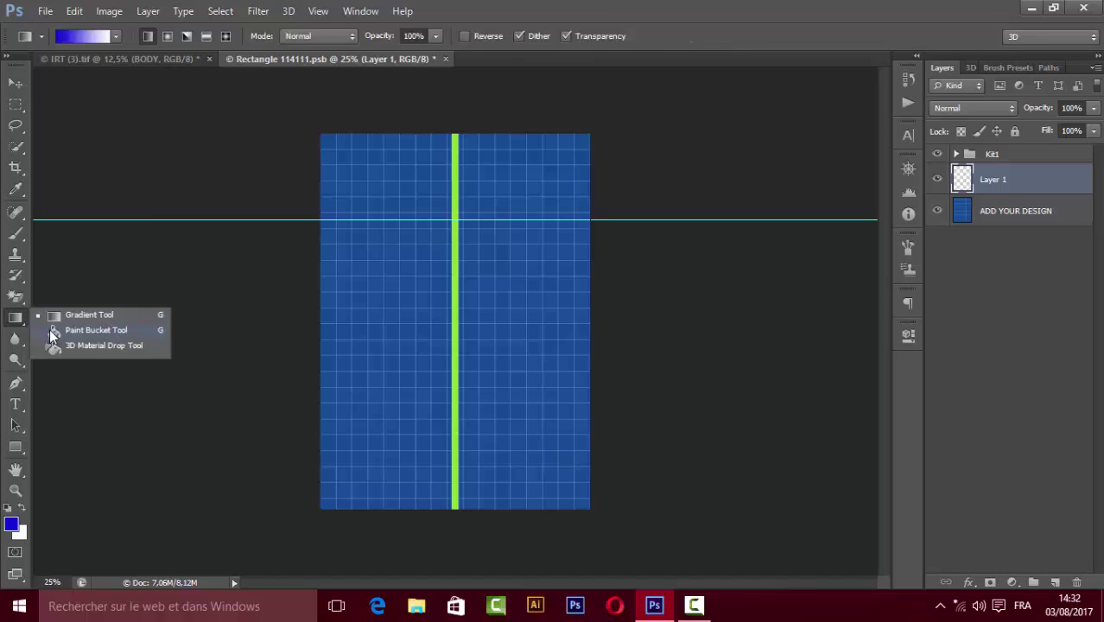
left_click(49, 329)
left_click(555, 289)
left_click(957, 154)
- Draw a tall white rectangle as the first vertical stripe
left_click(936, 180)
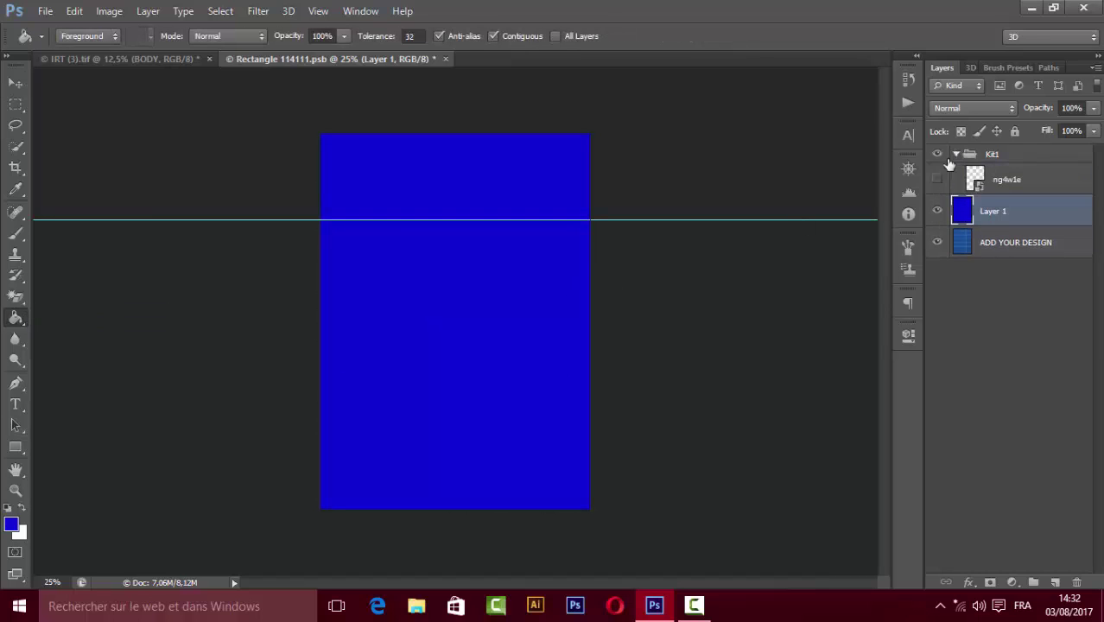
left_click(16, 447)
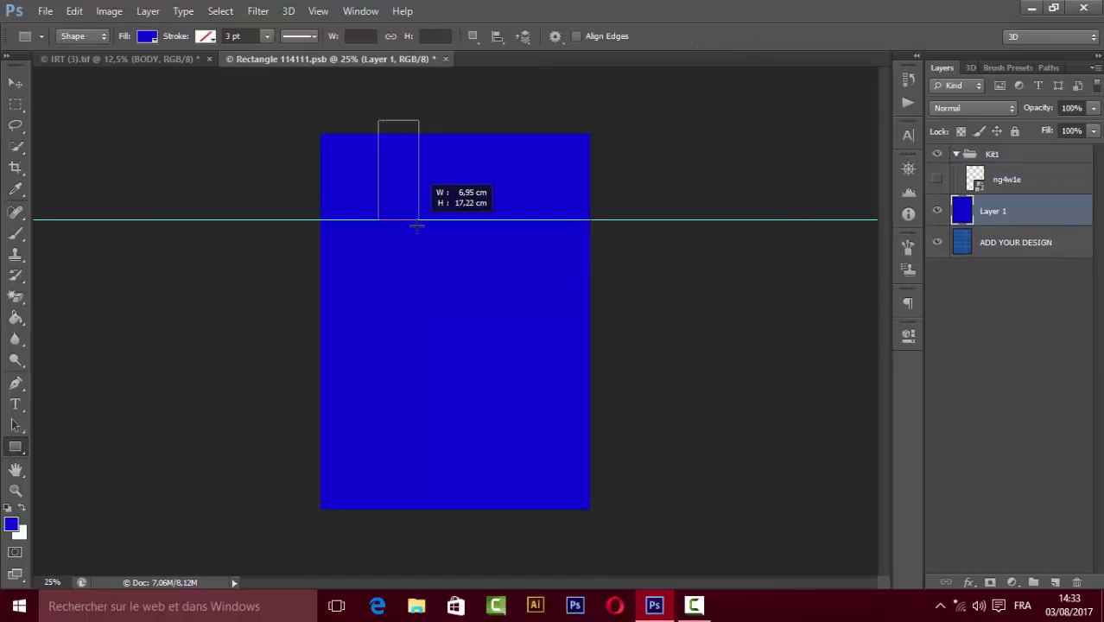
left_click_drag(416, 225, 419, 389)
double_click(959, 210)
key("Return")
key("v")
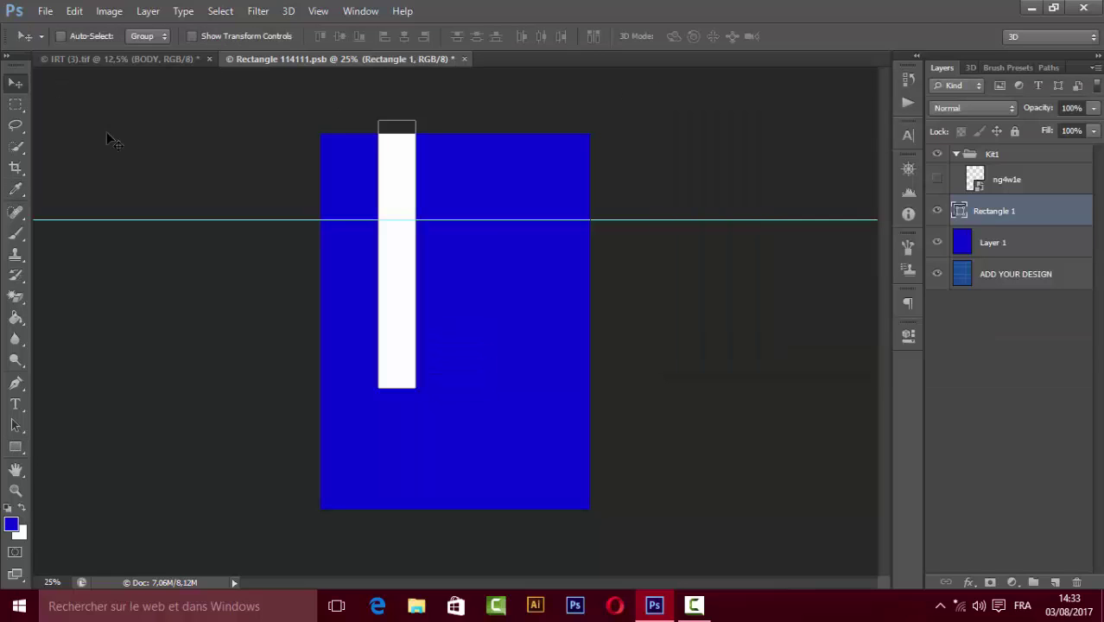
left_click(377, 60)
left_click_drag(415, 126, 420, 129)
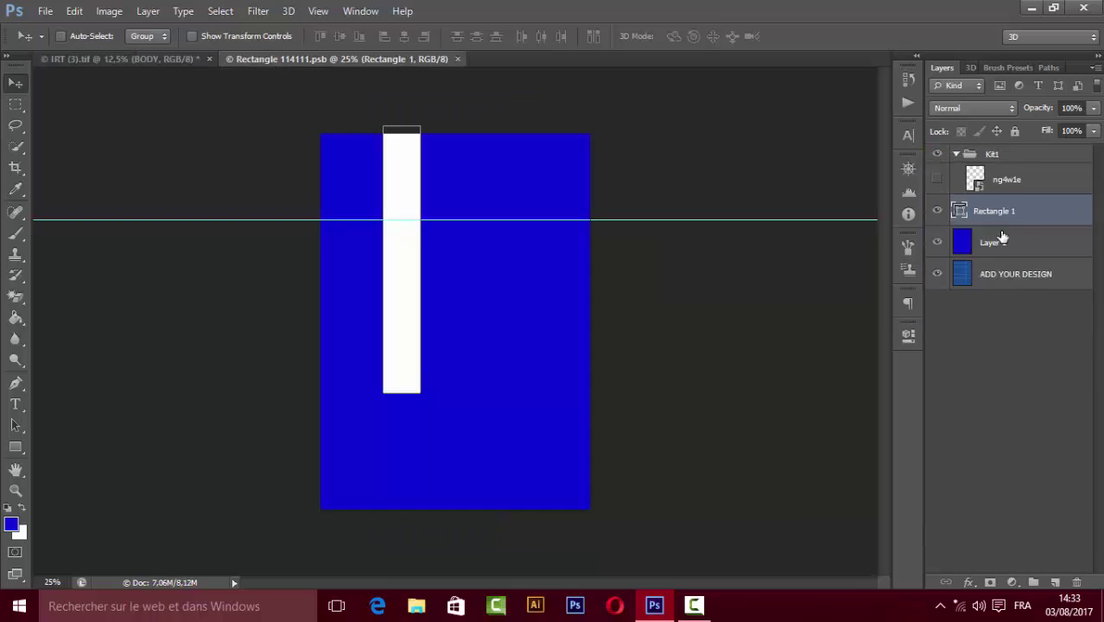
- Reposition the white stripe and stretch its bottom edge further down
left_click(993, 241)
mouse_move(437, 211)
left_mouse_down()
mouse_move(448, 216)
mouse_move(440, 206)
left_mouse_up()
key("ctrl+z")
key("ctrl+t")
left_click_drag(416, 401, 416, 408)
key("Return")
- Duplicate the stripe layer, move the copy right as a second stripe, and save
left_click(218, 58)
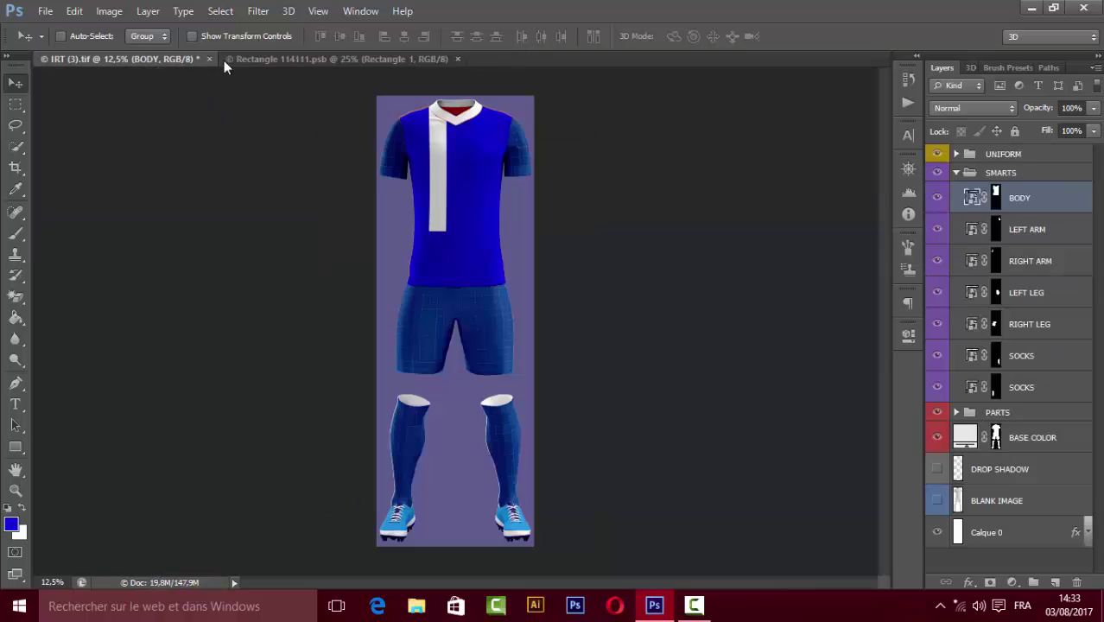
left_click(290, 53)
right_click(985, 216)
left_click(735, 128)
key("Return")
mouse_move(451, 244)
left_mouse_down()
mouse_move(557, 243)
mouse_move(513, 216)
left_mouse_up()
key("ctrl+s")
- Nudge the second stripe left twice, saving and checking the kit mockup each time
left_click(164, 59)
left_click(250, 59)
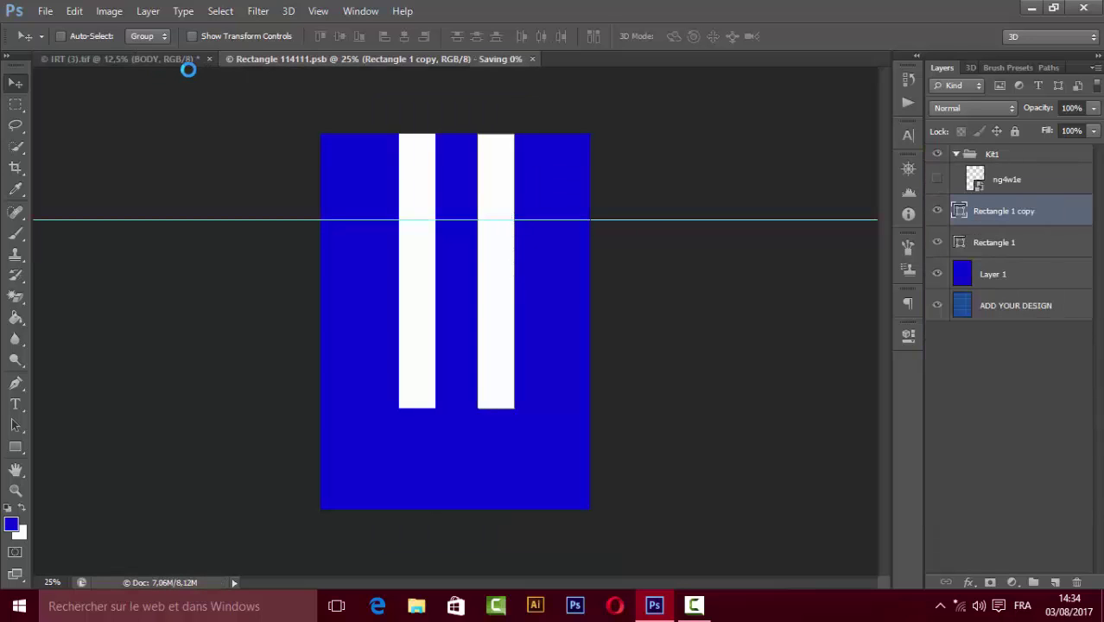
left_click(183, 61)
left_click(331, 61)
key("shift+Left")
key("ctrl+s")
left_click(190, 60)
left_click(281, 58)
key("shift+Left")
key("ctrl+s")
left_click(205, 61)
left_click(293, 59)
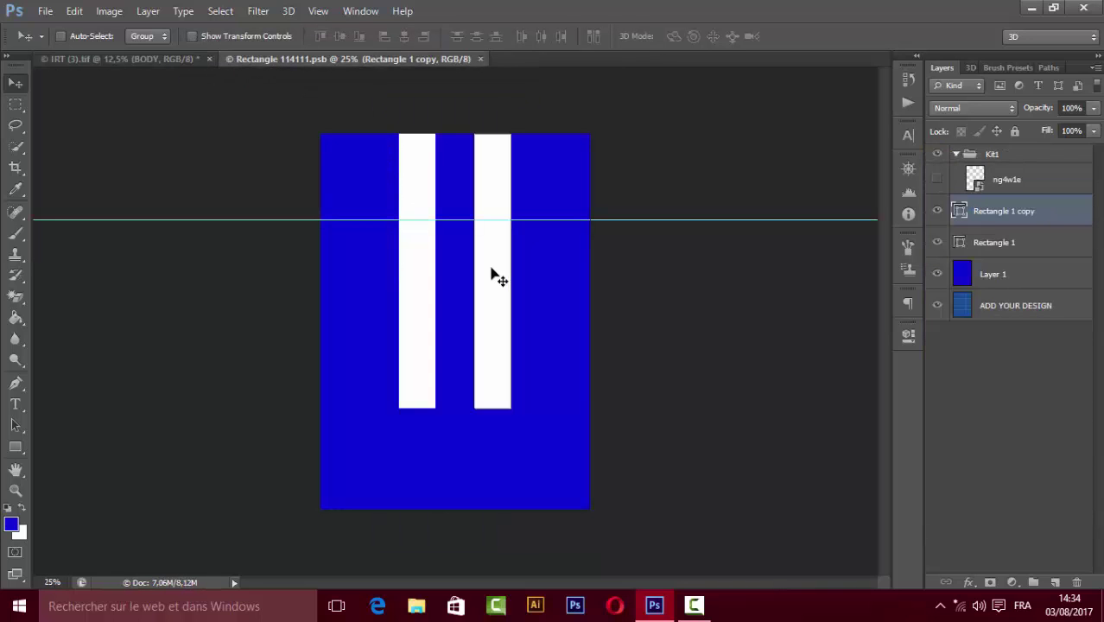
- Draw a rectangular marquee over the first stripe's lower end
left_click(13, 451)
key("m")
left_click_drag(439, 445, 391, 390)
left_click(1020, 249)
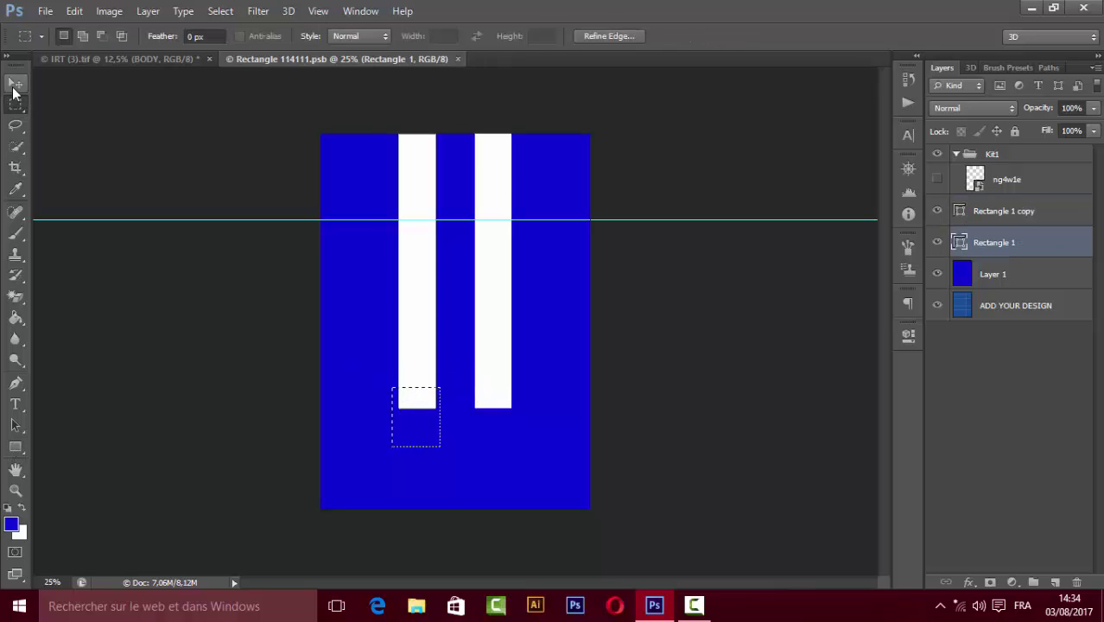
left_click(16, 83)
right_click(404, 427)
- Rotate the rectangular selection to a diagonal angle across the stripe's bottom
right_click(15, 104)
left_click(77, 108)
right_click(412, 432)
left_click(544, 280)
mouse_move(494, 350)
left_mouse_down()
mouse_move(437, 366)
mouse_move(418, 386)
mouse_move(421, 406)
left_mouse_up()
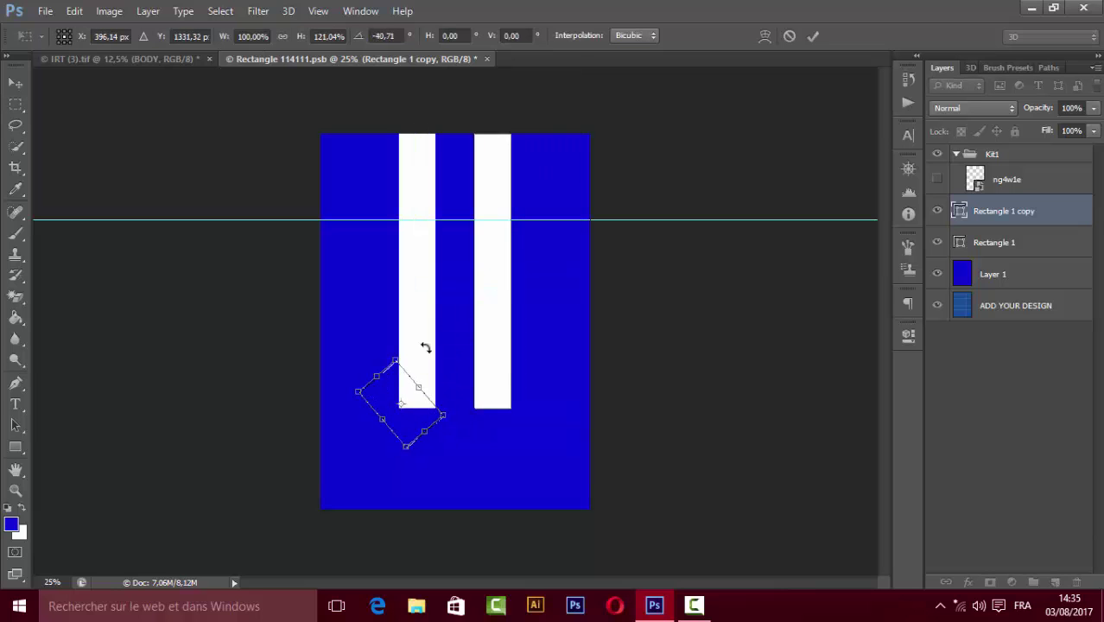
- Rasterize the first stripe, cut its selected corner into a point, and save
right_click(994, 243)
left_click(761, 187)
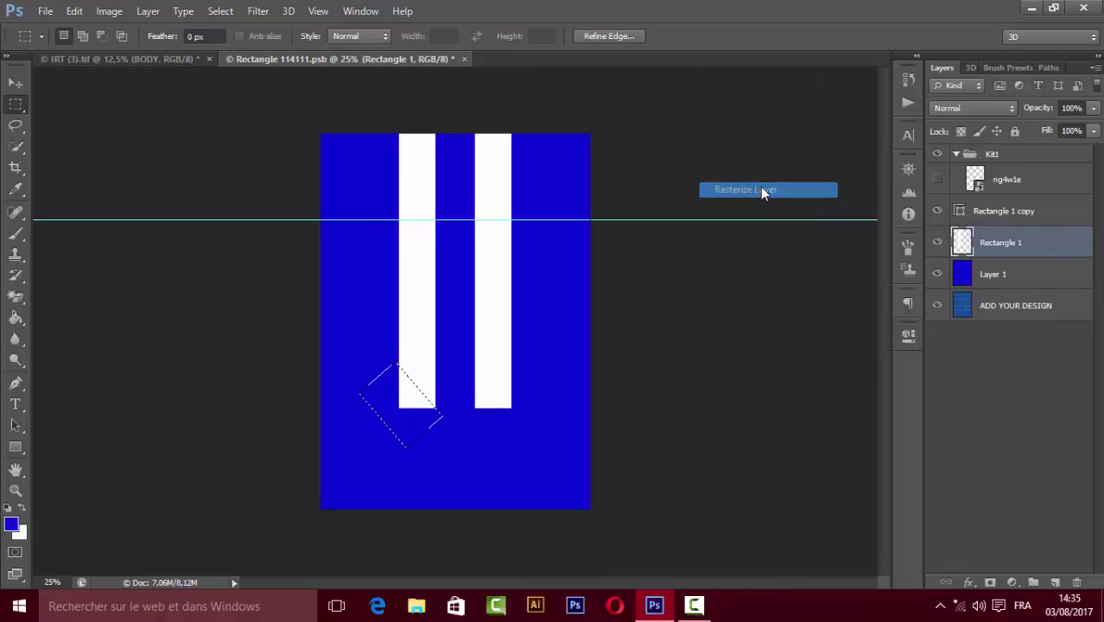
left_click(503, 226)
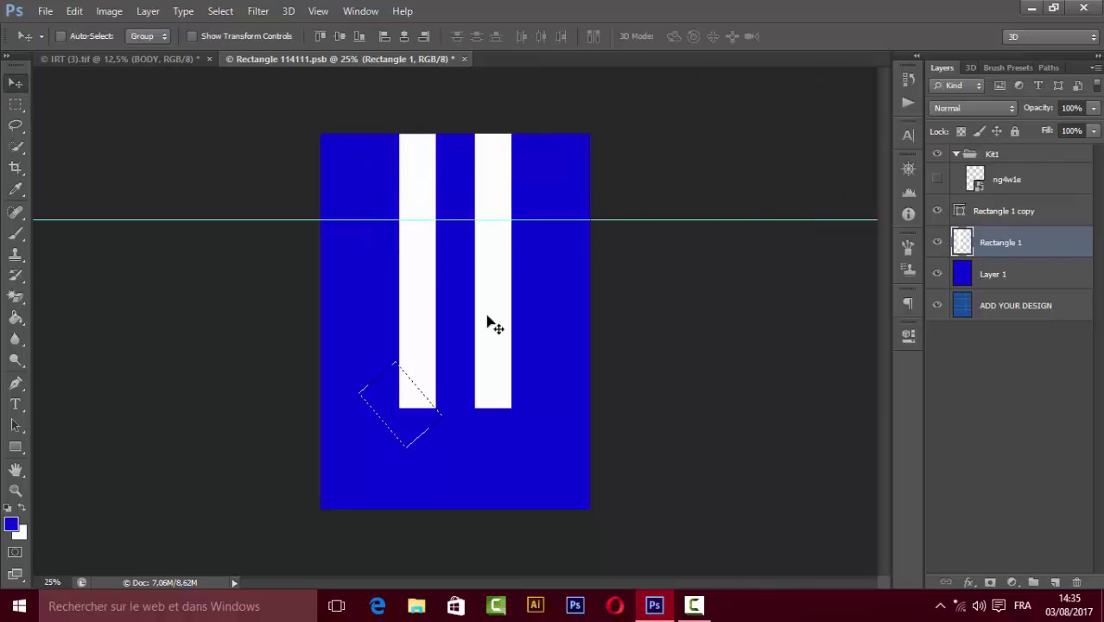
key("ctrl+d")
key("ctrl+s")
left_click(172, 63)
left_click(245, 63)
- Hide the old second stripe and add a horizontally flipped copy of the pointed stripe
left_click(937, 211)
key("ctrl+j")
mouse_move(468, 259)
left_mouse_down()
mouse_move(519, 259)
mouse_move(529, 292)
left_mouse_up()
left_click(75, 11)
left_click(468, 483)
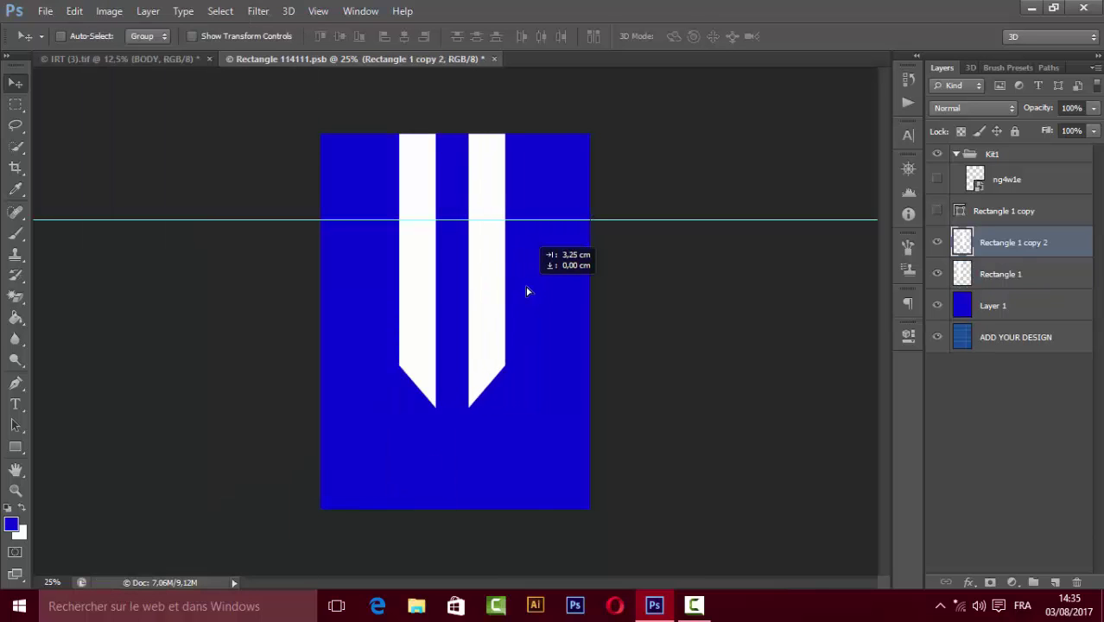
- Align the two pointed stripes, moving the right one right and the left one left
left_click(937, 305)
left_click_drag(505, 245, 518, 244)
left_click(959, 274)
left_click_drag(419, 275, 415, 275)
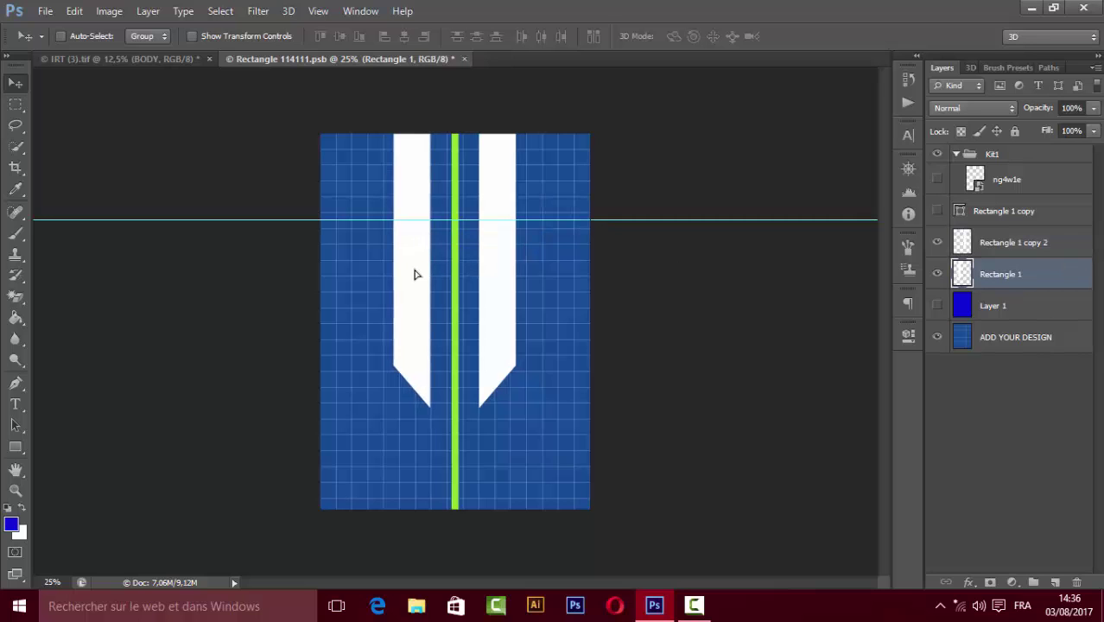
left_click(1030, 245)
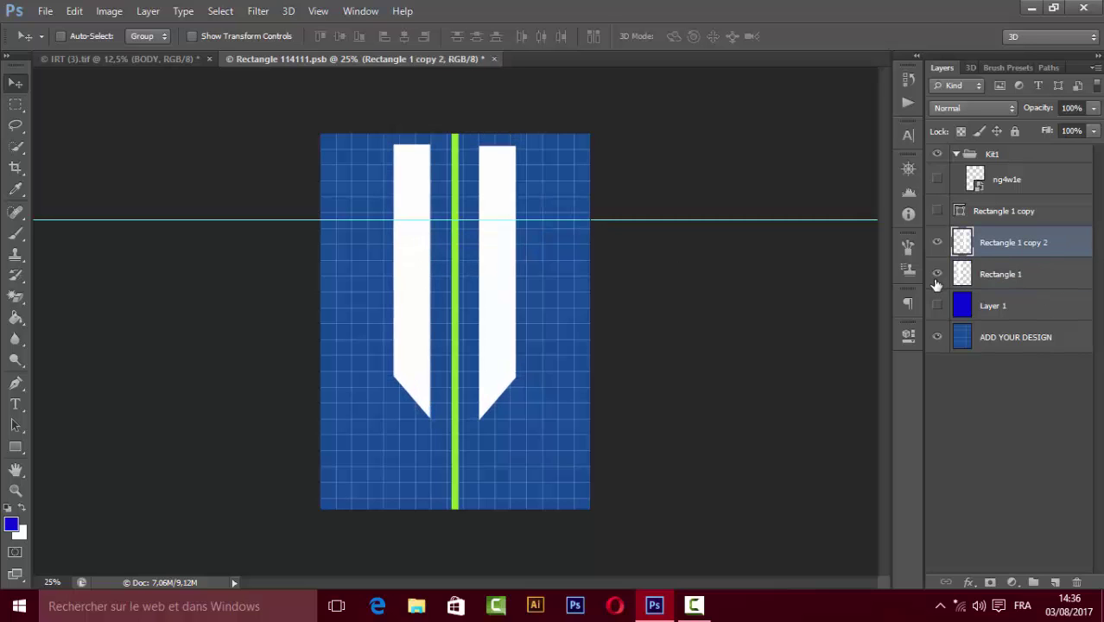
left_click(937, 306)
- Stretch the left stripe up to the top edge and save
left_click(121, 58)
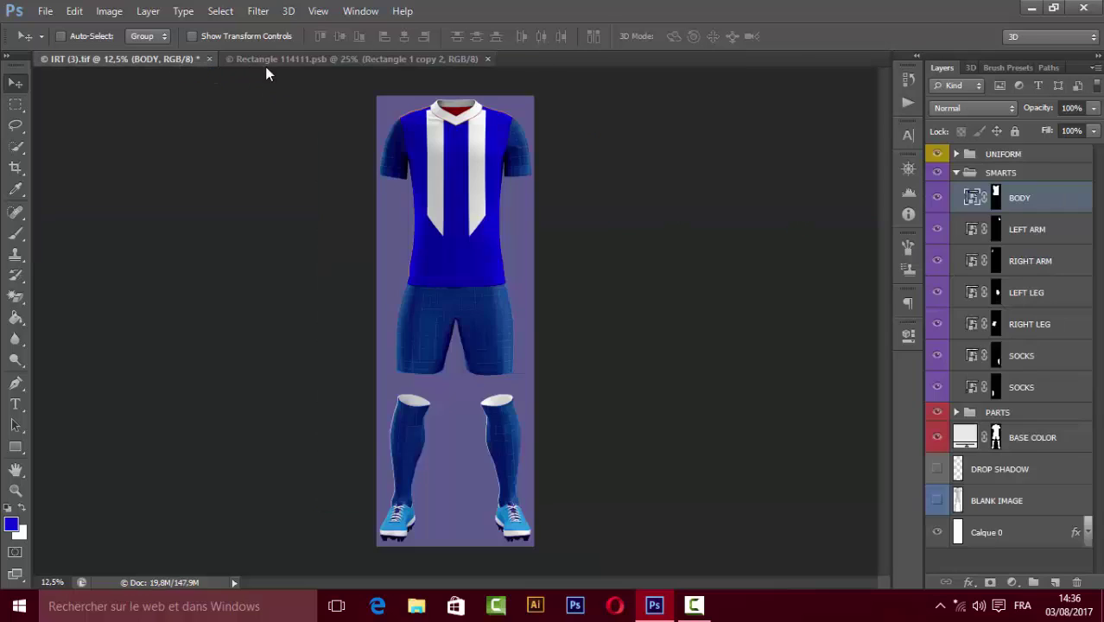
left_click(266, 59)
key("ctrl+t")
key("Return")
left_click(1028, 274)
key("ctrl+t")
left_click_drag(411, 145, 407, 134)
key("Return")
key("ctrl+s")
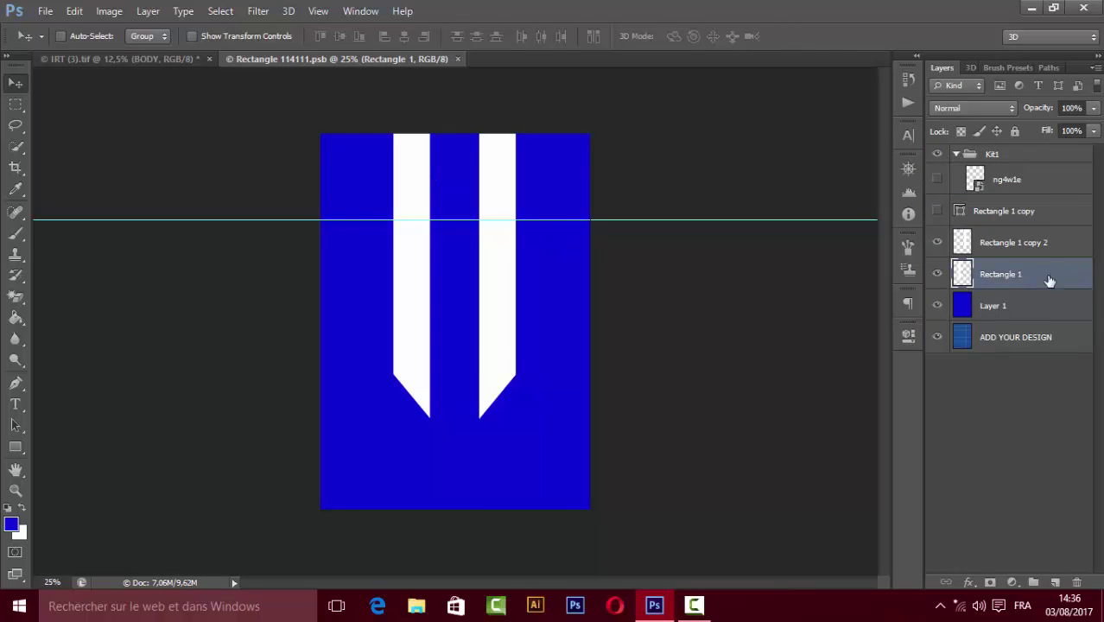
- Duplicate the right stripe, flip it vertically, and place it under the left stripe
left_click(1028, 243)
right_click(1028, 243)
left_click(786, 124)
key("Return")
left_click_drag(507, 314, 503, 378)
left_click(74, 10)
left_click(388, 508)
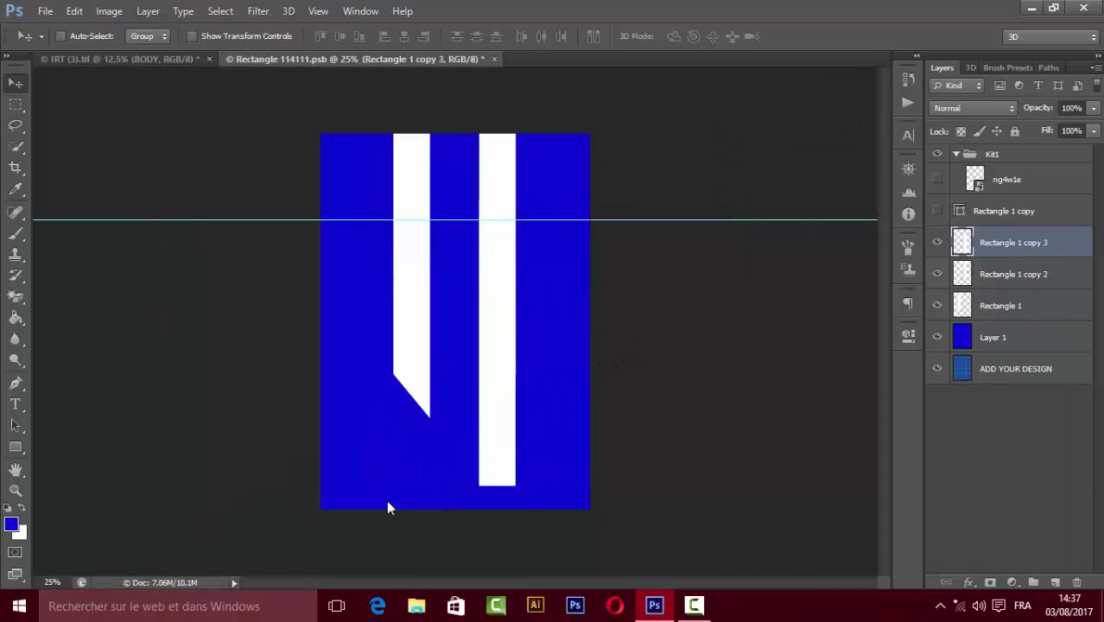
left_click_drag(388, 508, 406, 562)
left_click(937, 337)
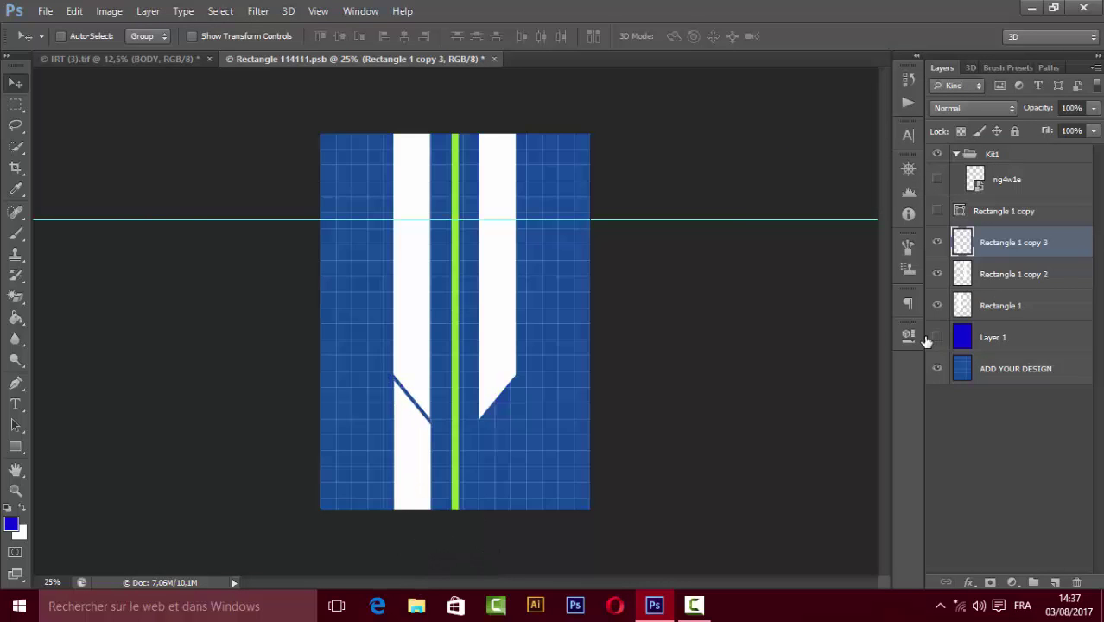
- Add a horizontally mirrored copy of that lower piece under the right stripe
key("ctrl+j")
left_click_drag(443, 469, 529, 469)
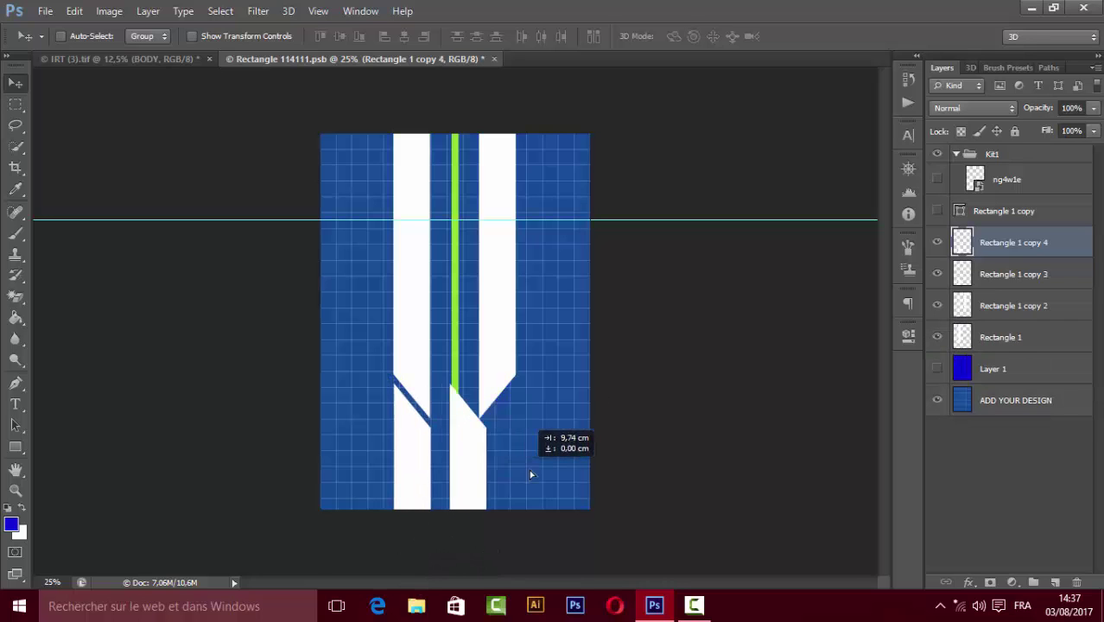
left_click(74, 10)
left_click(383, 490)
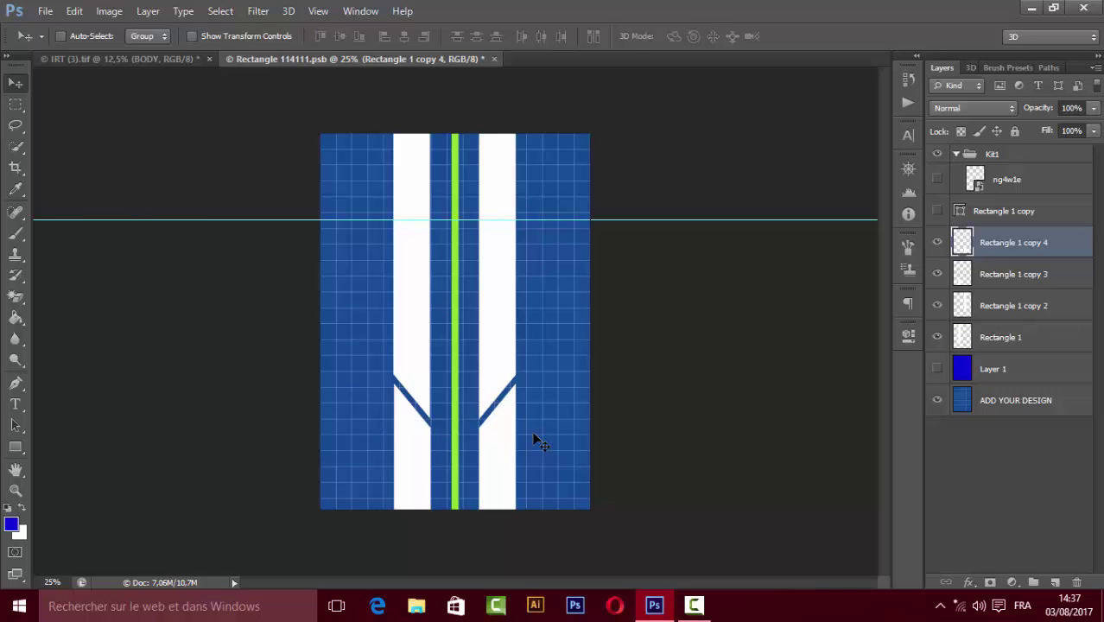
left_click(1033, 276)
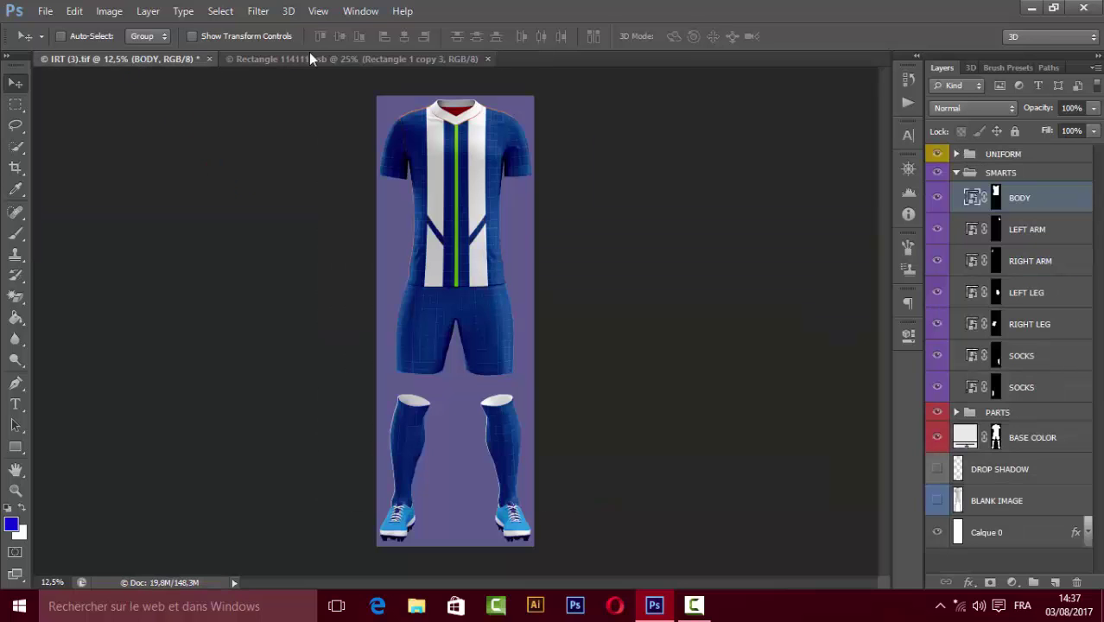
left_click(313, 59)
- Narrow a stripe copy into a thin 3 cm pinstripe beside the right stripe
left_click_drag(1016, 274, 1011, 308)
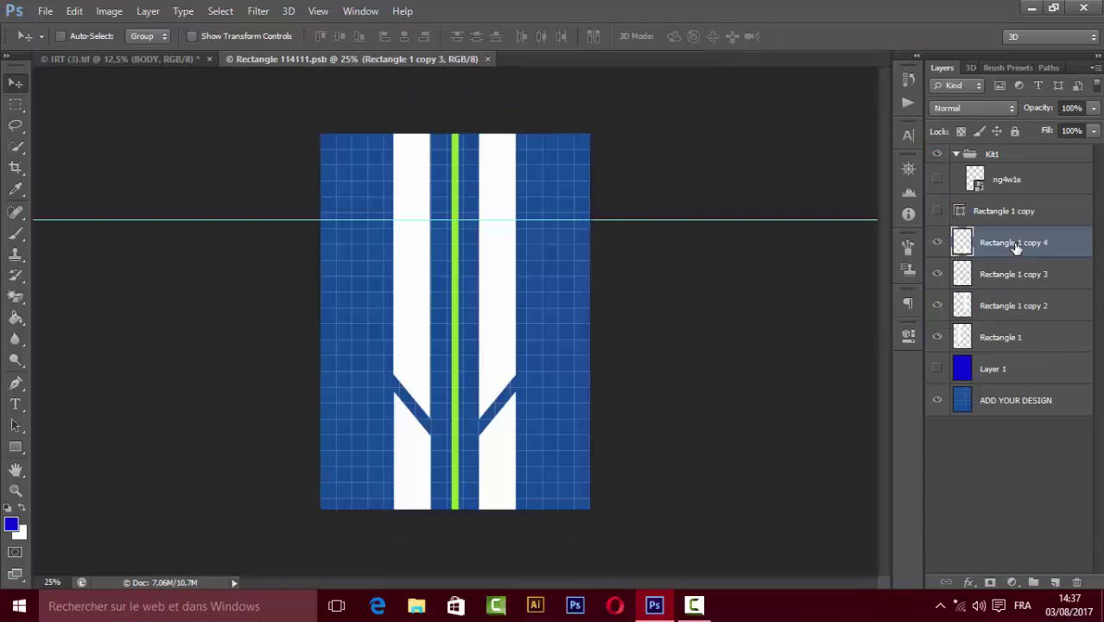
left_click_drag(534, 288, 571, 288)
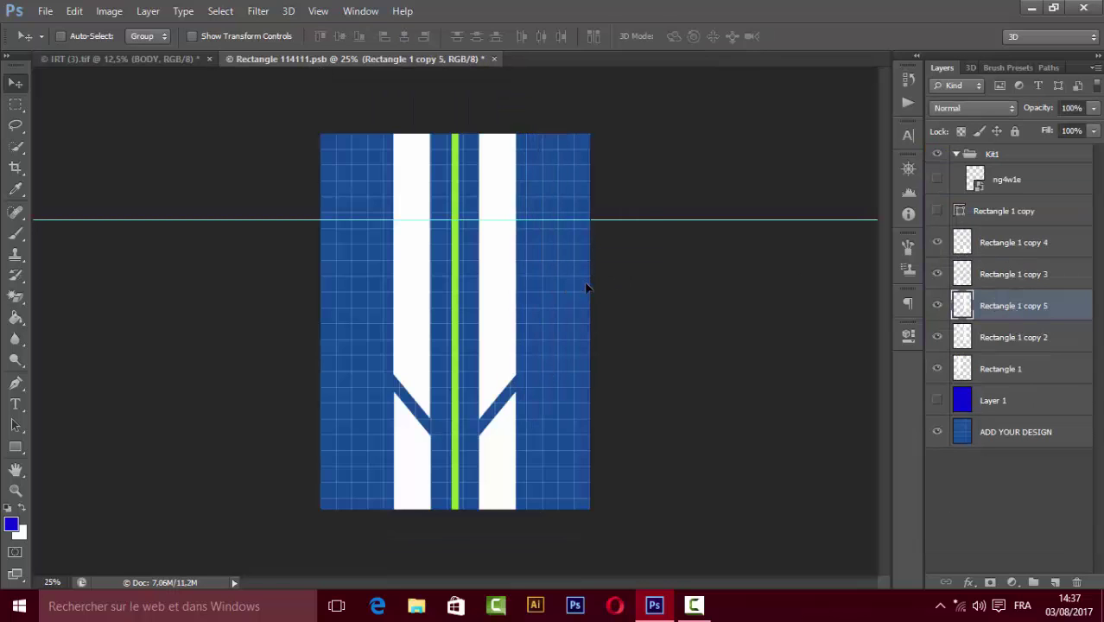
key("ctrl+t")
mouse_move(503, 296)
left_mouse_down()
mouse_move(530, 276)
mouse_move(551, 413)
left_mouse_up()
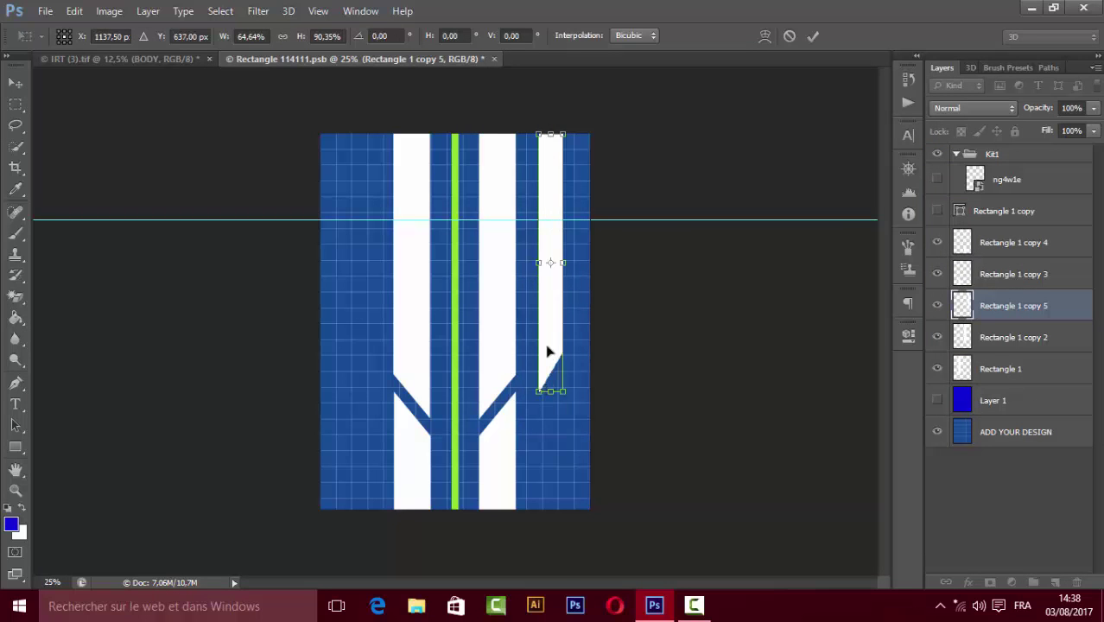
left_click_drag(547, 352, 541, 302)
left_click_drag(538, 250, 547, 248)
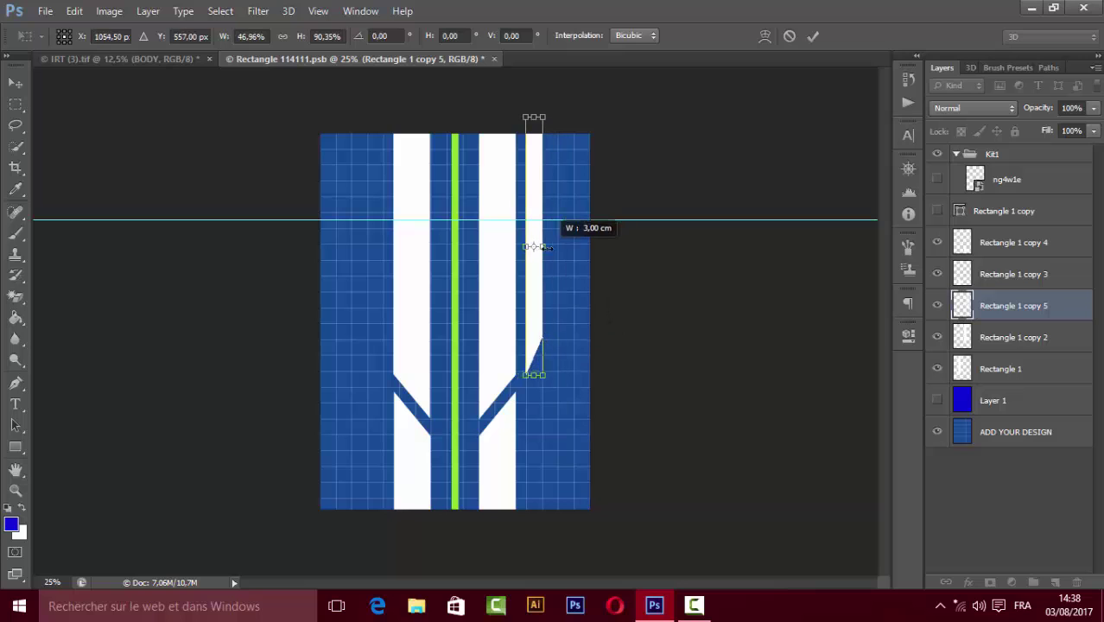
key("Return")
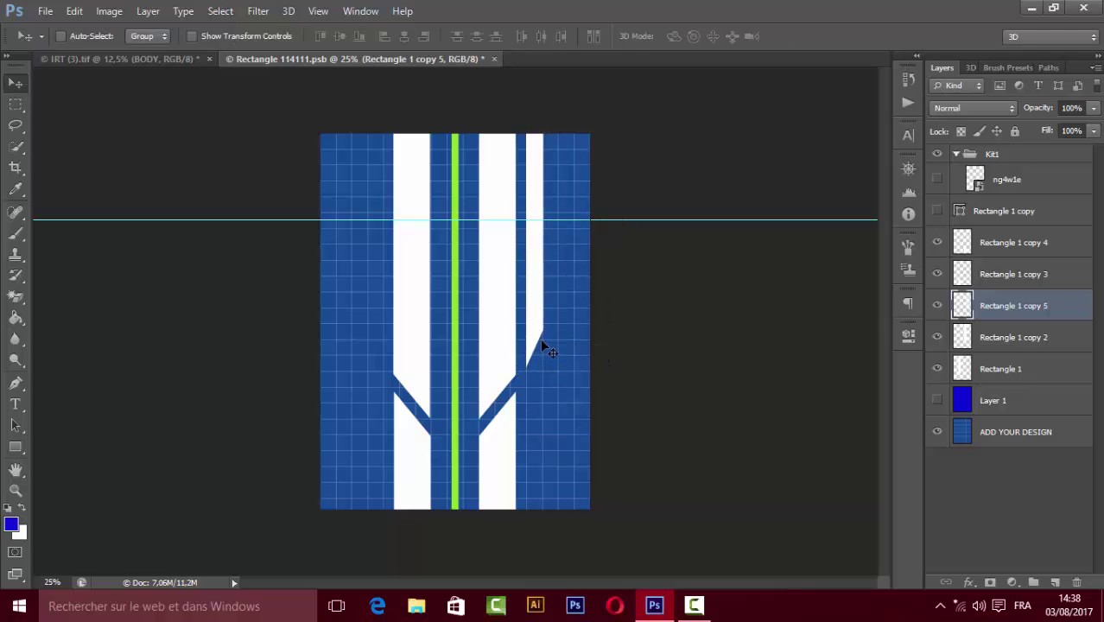
left_click_drag(542, 341, 502, 360)
- Try filling the right stripe blue and shortening it, then undo the fill
key("ctrl+t")
key("Escape")
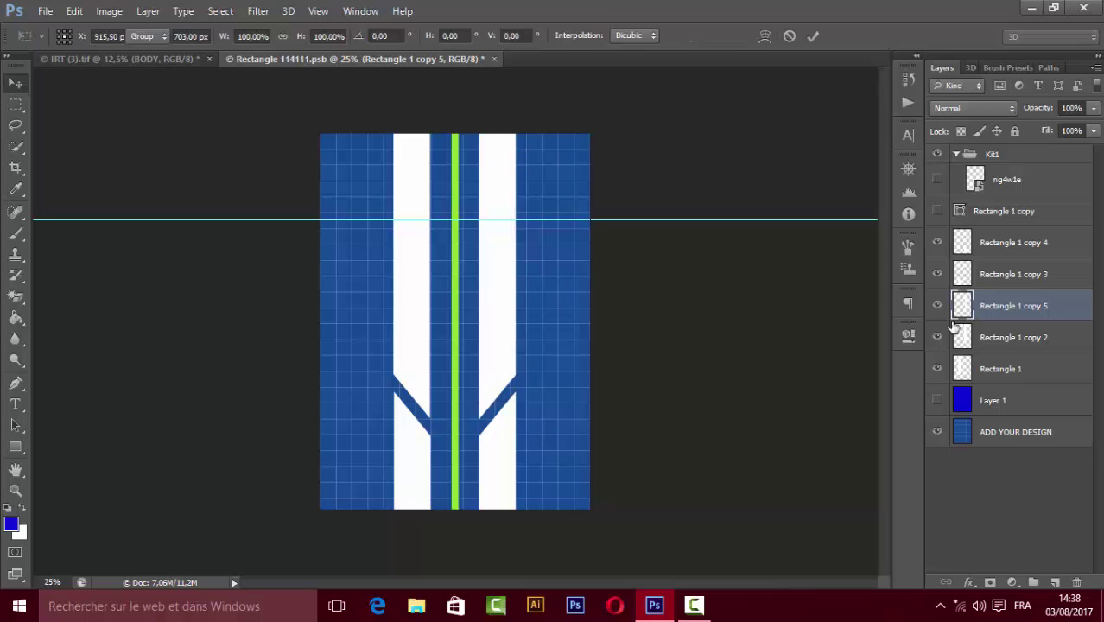
key("g")
left_click(512, 291)
key("ctrl+t")
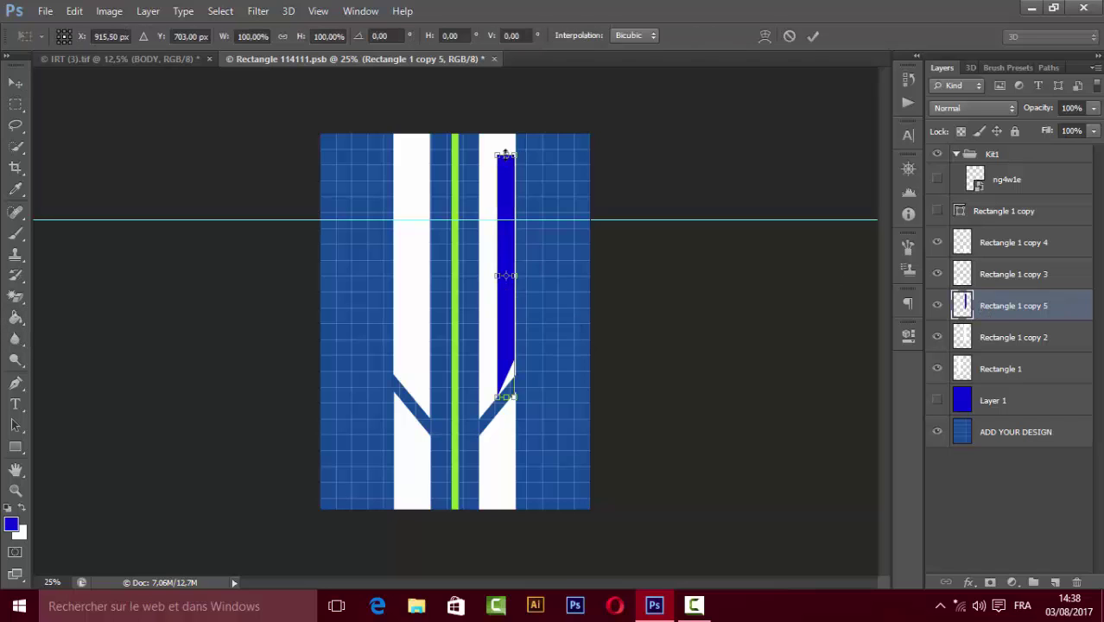
left_click_drag(505, 153, 513, 250)
key("Return")
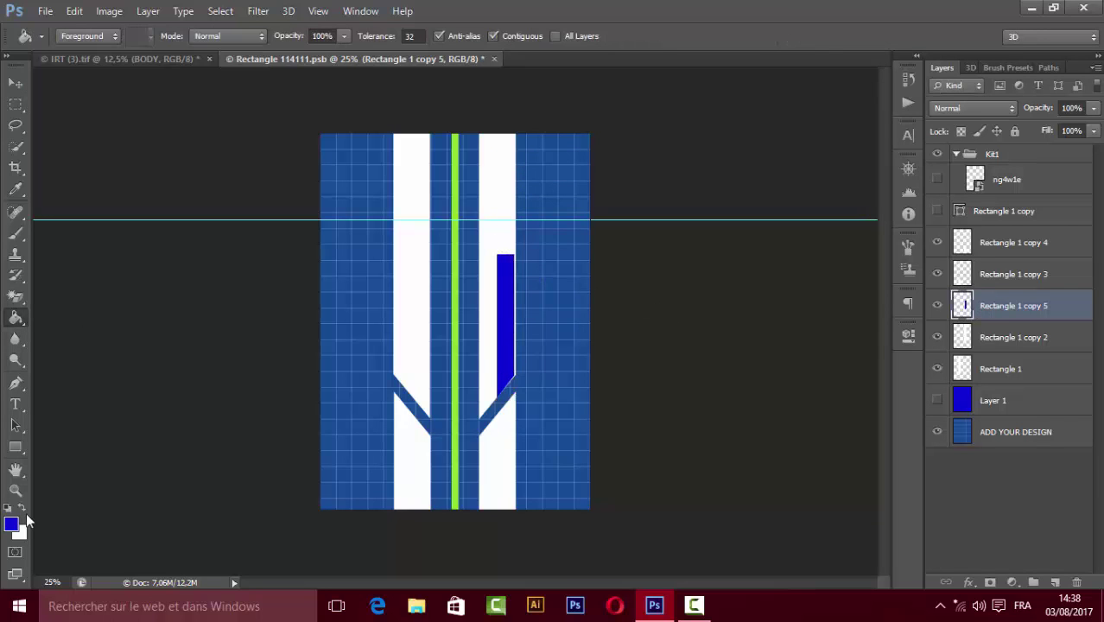
key("ctrl+alt+z")
key("ctrl+alt+z")
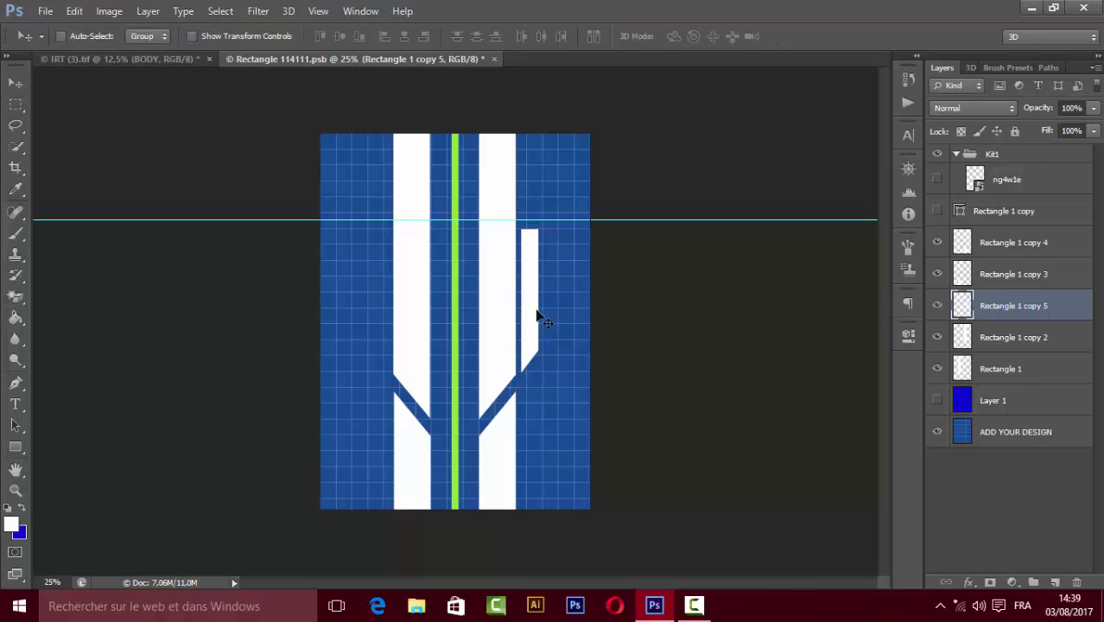
- Stretch the narrow white strip up toward the top, checking the mockup, and save
key("ctrl+t")
left_click_drag(529, 229, 531, 175)
key("Return")
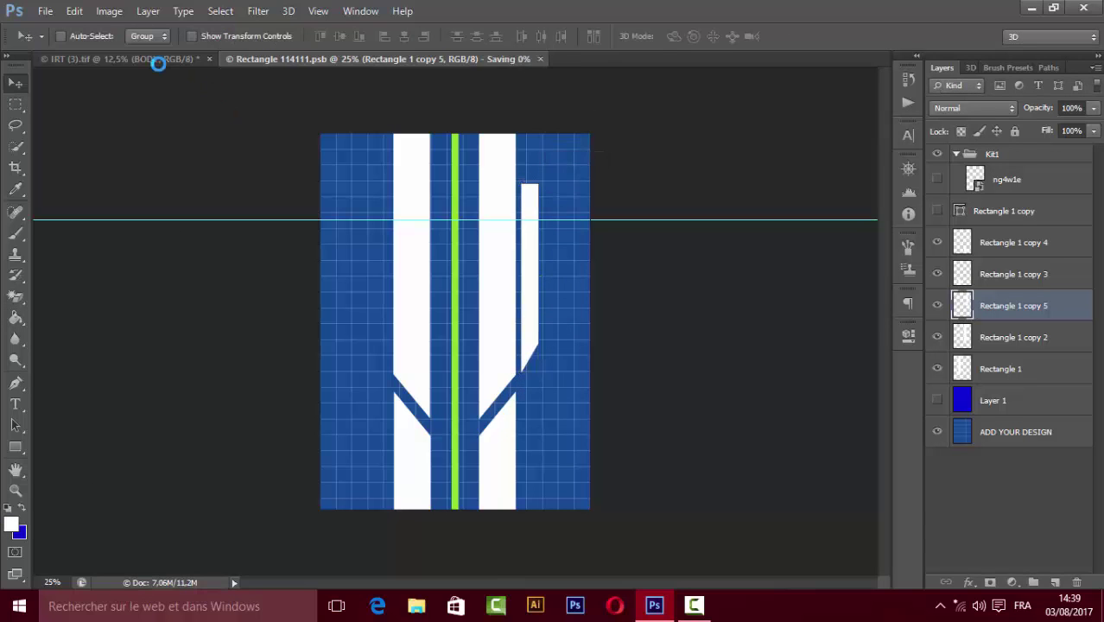
left_click(159, 63)
left_click(320, 61)
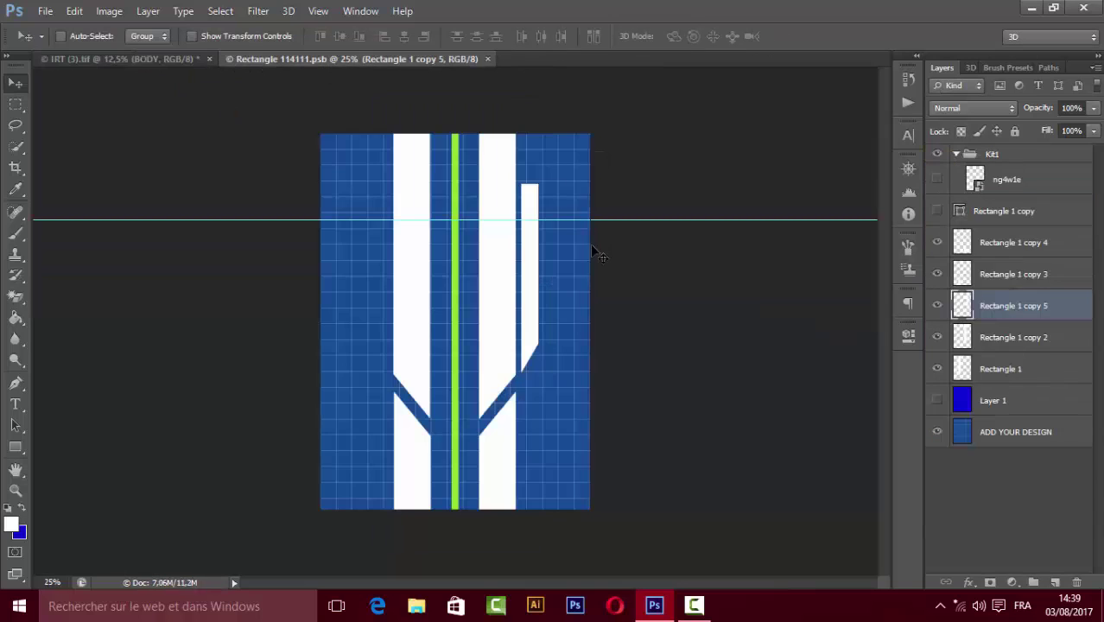
key("ctrl+t")
left_click_drag(530, 185, 529, 134)
key("Return")
key("ctrl+s")
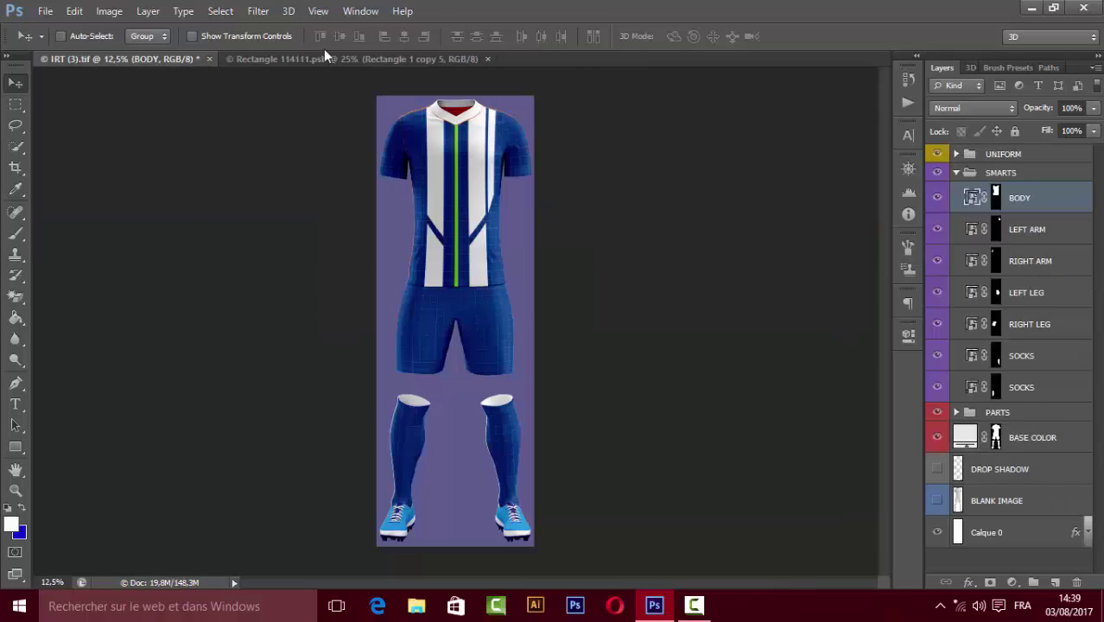
- Add a horizontally mirrored copy of the narrow strip beside the left stripe and save
key("ctrl+j")
key("v")
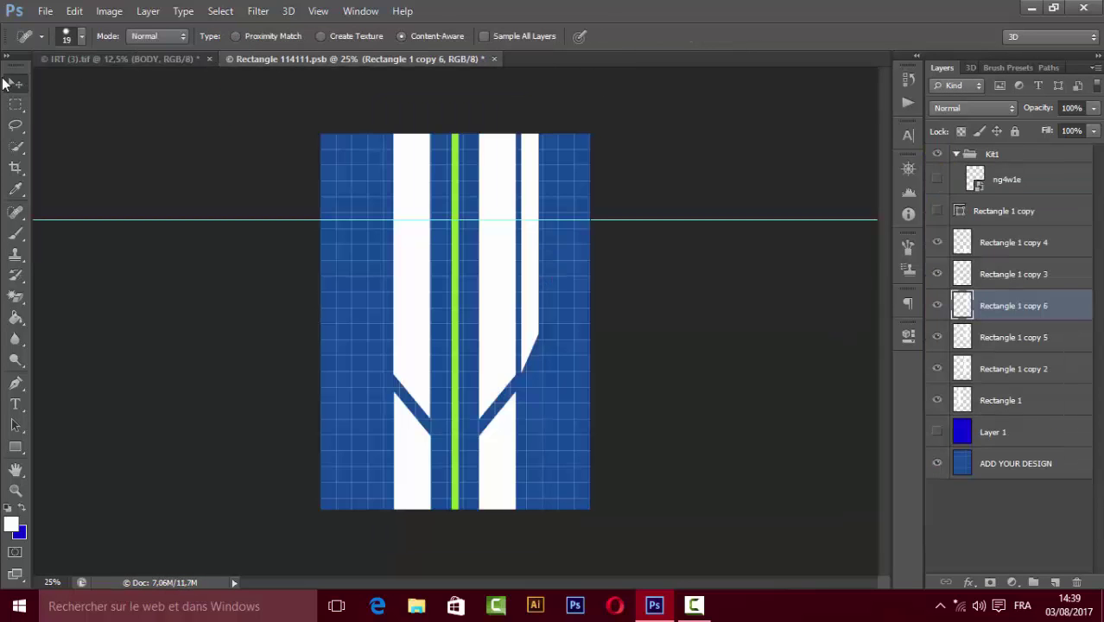
left_click_drag(509, 311, 354, 311)
left_click(74, 11)
left_click(401, 492)
key("Right")
key("Right")
key("Right")
key("ctrl+s")
- Show the solid blue background layer and delete the hidden Rectangle 1 copy layer
left_click(169, 58)
left_click(267, 58)
left_click(937, 432)
left_click_drag(1084, 214, 939, 182)
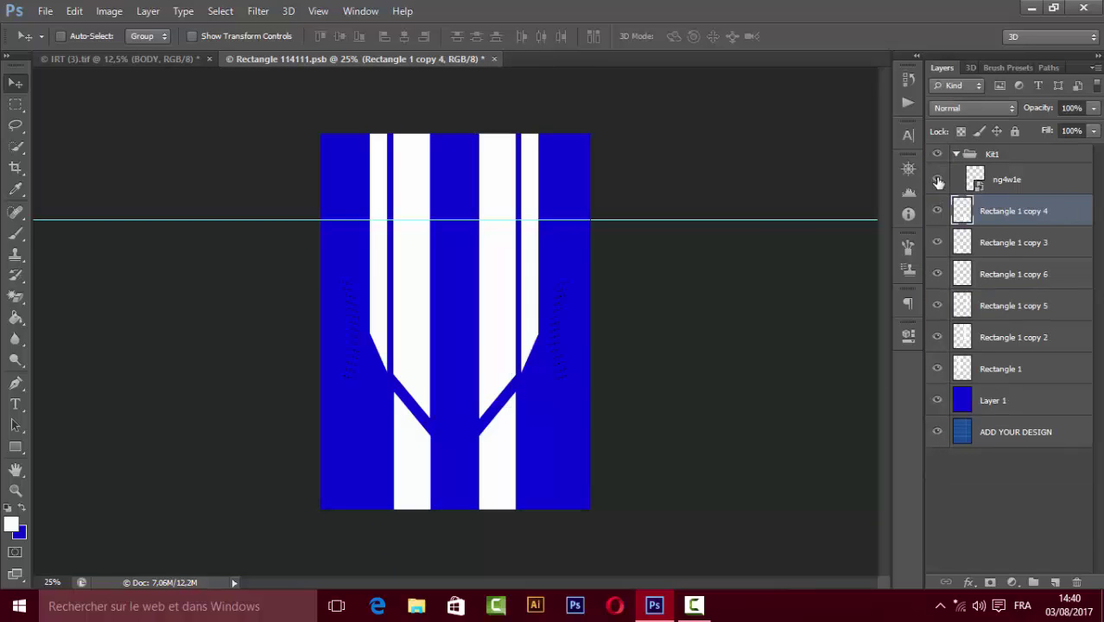
- Open the bnag logo file and the APMT sponsor image together
left_click(1016, 177)
key("ctrl+o")
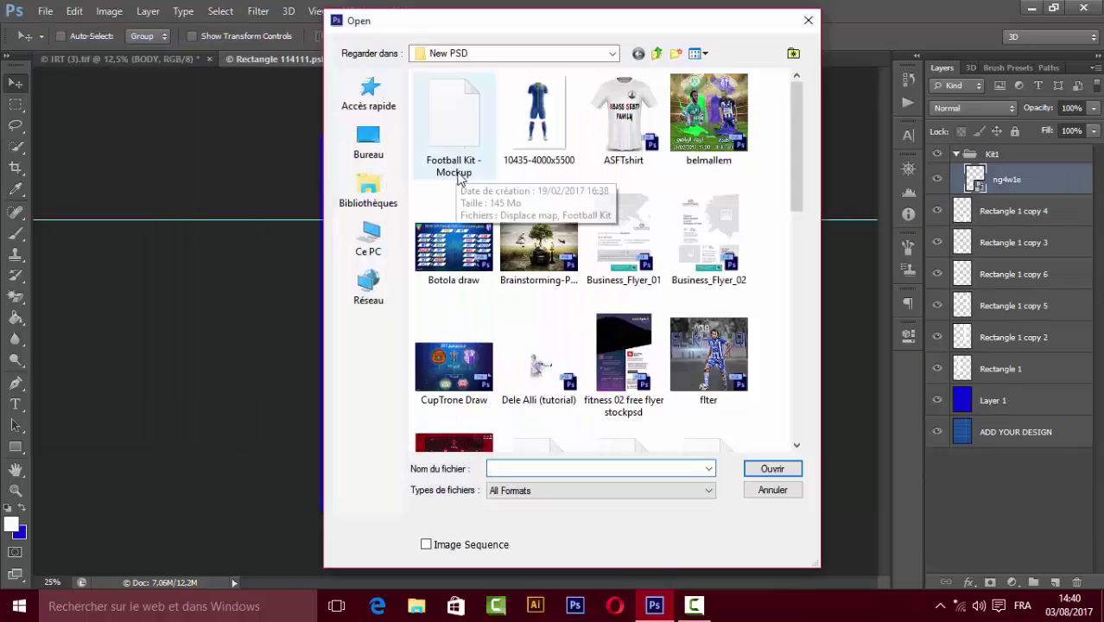
mouse_move(796, 123)
left_mouse_down()
mouse_move(806, 412)
mouse_move(808, 223)
mouse_move(811, 367)
mouse_move(796, 314)
left_mouse_up()
left_click(624, 147)
left_click(453, 151, "ctrl")
left_click(774, 469)
- Magic-erase the Bang logo's white background and the white inside its letters a and g
key("e")
left_click(448, 212)
left_click(409, 309)
left_click(607, 325)
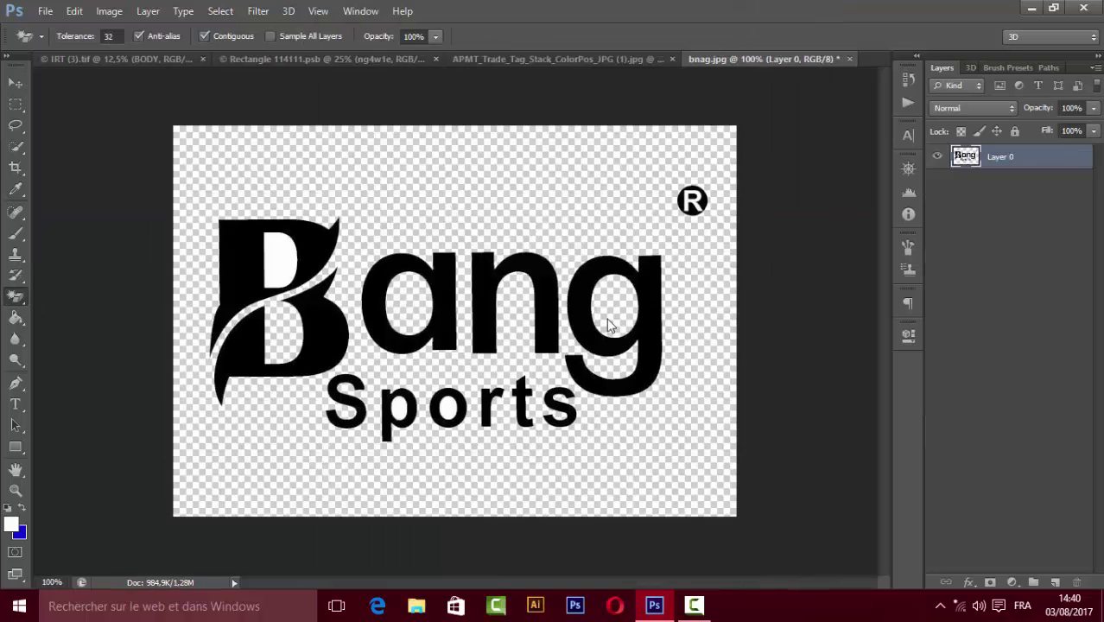
scroll(415, 427, "up", 3)
scroll(260, 423, "down", 3)
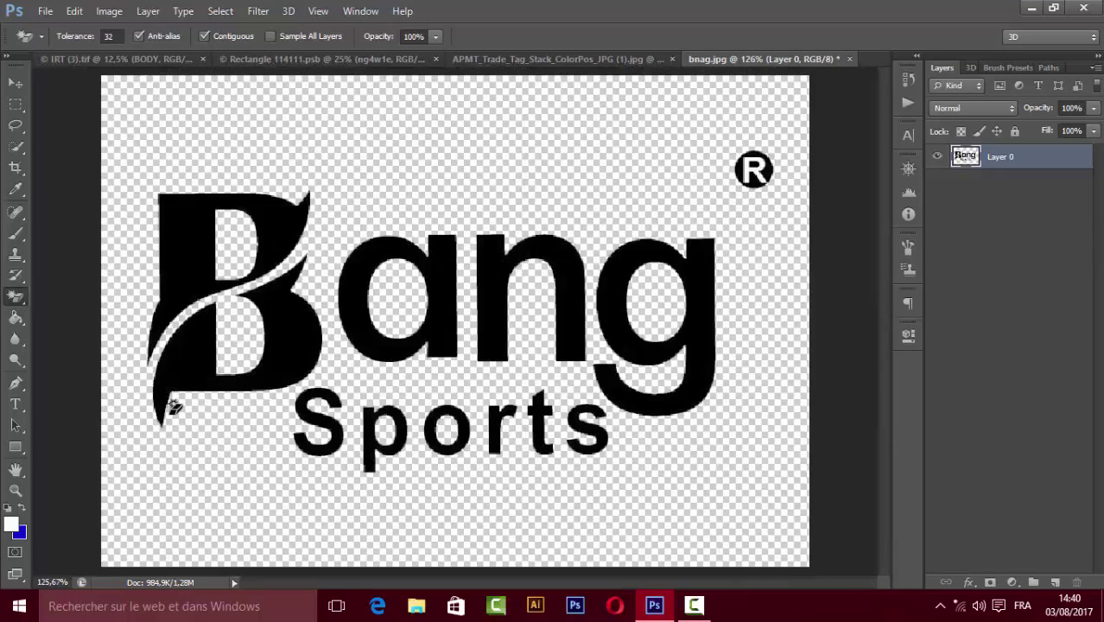
key("v")
left_click(497, 61)
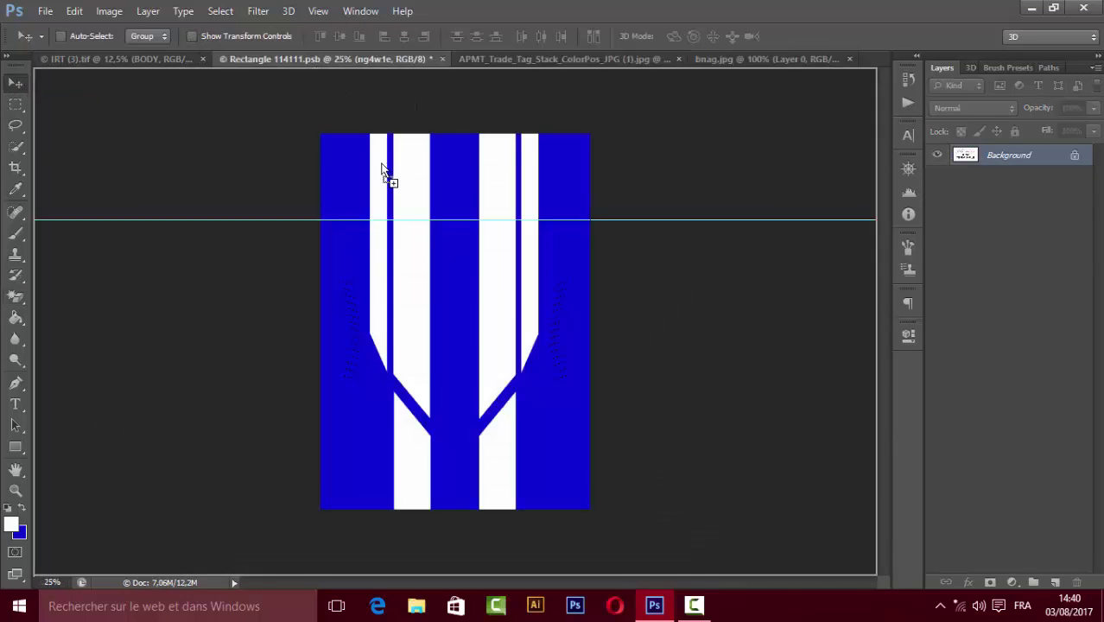
- Copy the APMT logo into the stripe design, scale it onto the shirt centre, and save
left_click_drag(415, 226, 476, 291)
scroll(476, 291, "down", 3)
key("ctrl+t")
mouse_move(525, 377)
left_mouse_down()
mouse_move(424, 302)
mouse_move(438, 321)
left_mouse_up()
scroll(438, 321, "up", 3)
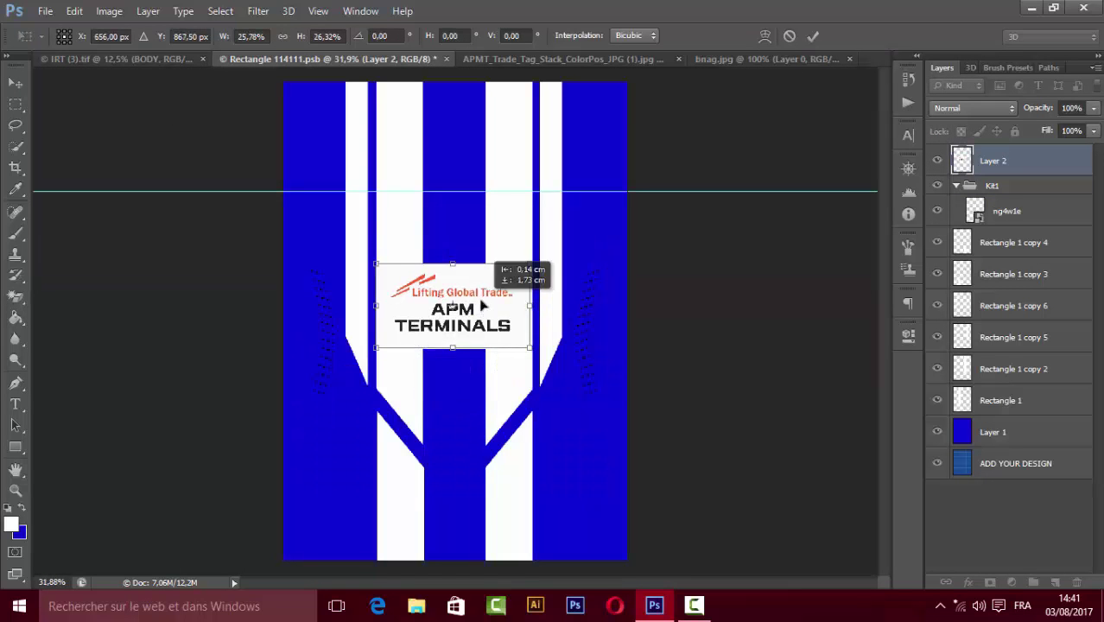
key("Return")
key("ctrl+s")
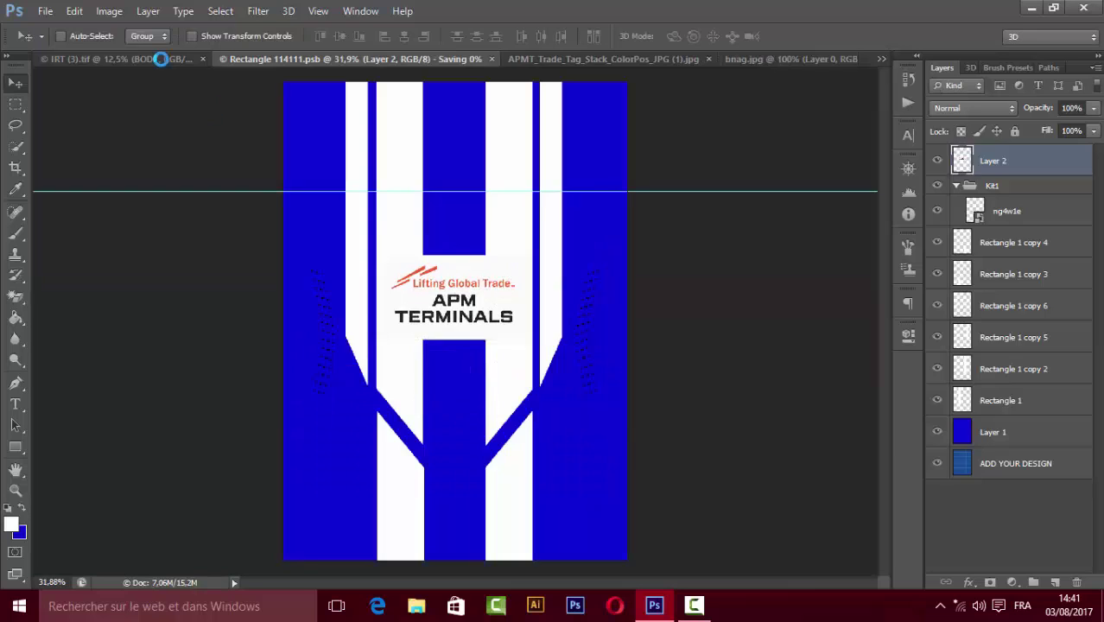
- Check the mockup, then shift the Rectangle 1 copy 6 and copy 3 stripes about 20 px right
left_click(173, 59)
left_click(391, 58)
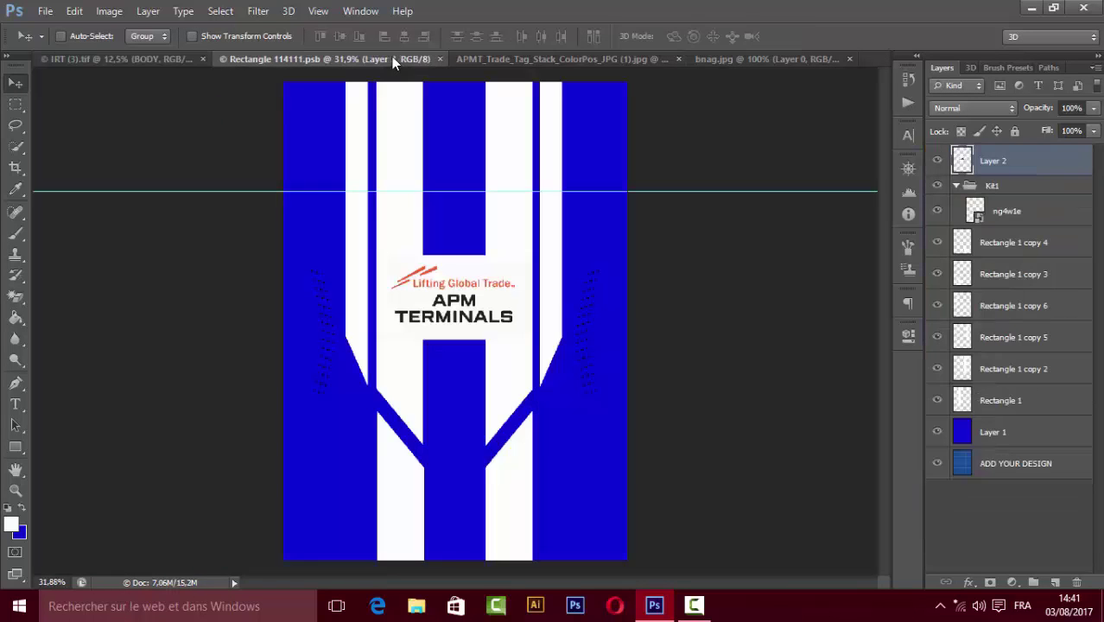
left_click(938, 400)
left_click(983, 393)
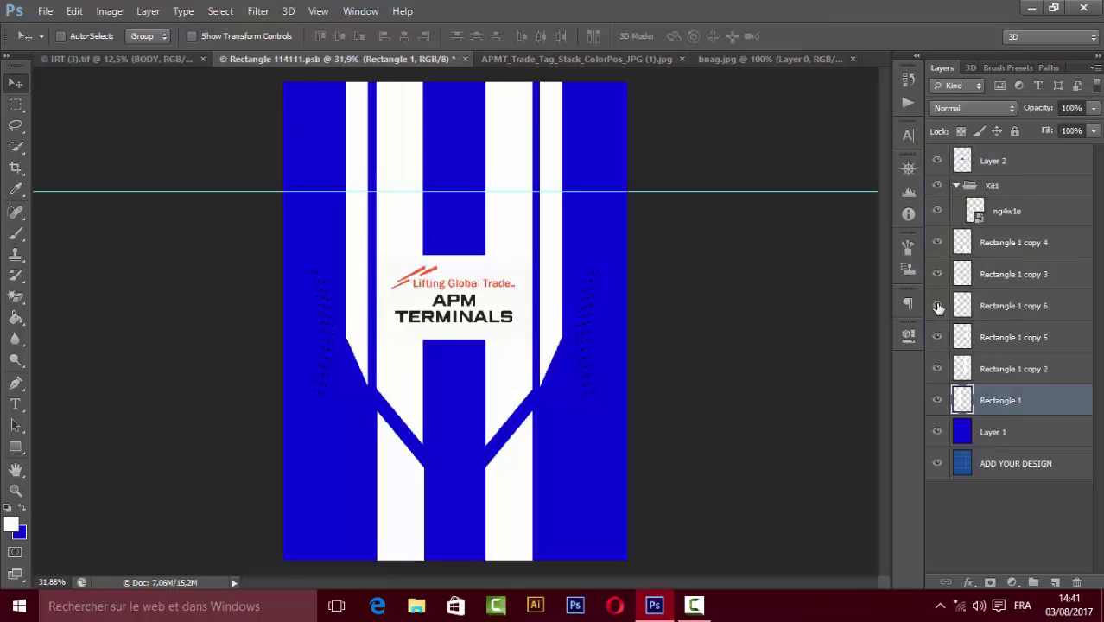
left_click(993, 306, "ctrl")
left_click(994, 274, "ctrl")
left_click_drag(483, 337, 500, 337)
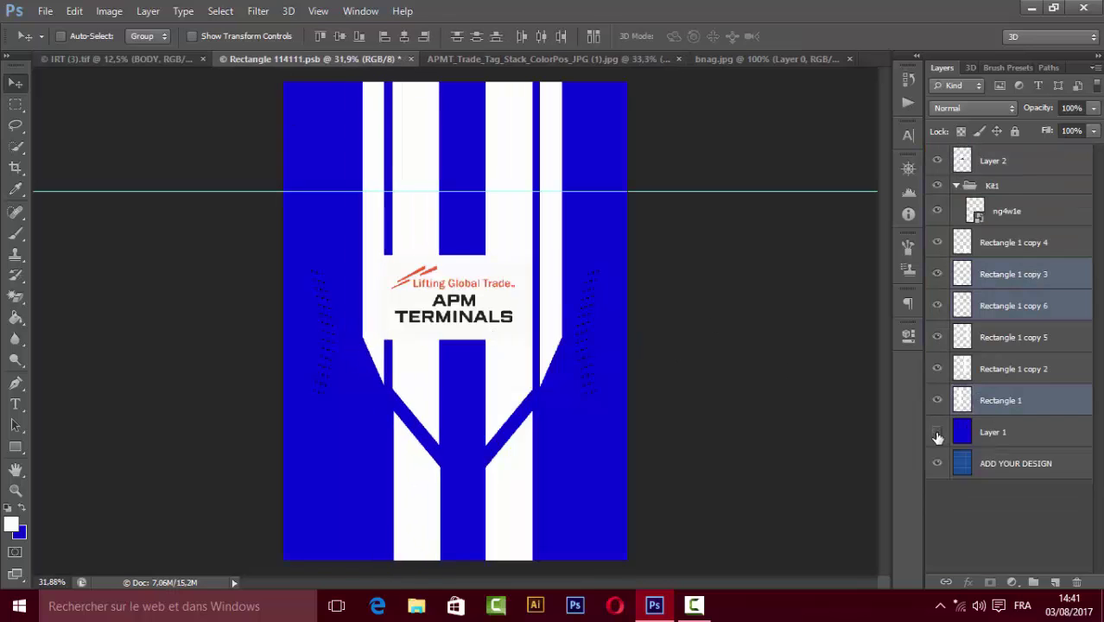
- Select the Rectangle 1 copy 4, copy 5 and copy 2 stripes, then review the kit mockup
left_click(937, 432)
left_click(942, 369)
left_click(941, 337, "ctrl")
left_click(939, 250, "ctrl")
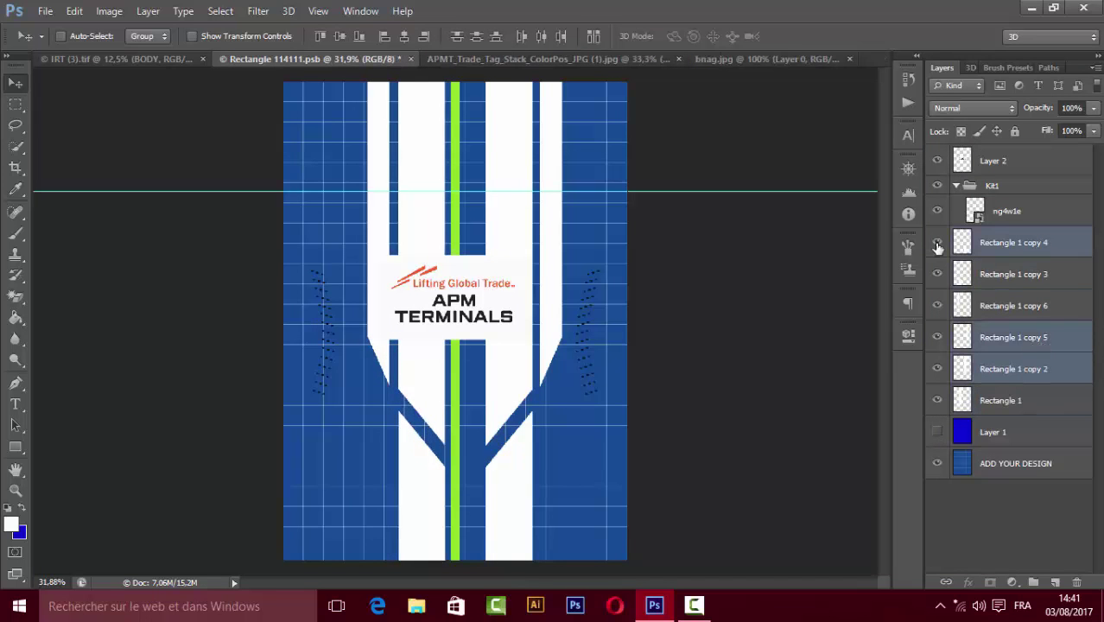
left_click(938, 432)
left_click(162, 60)
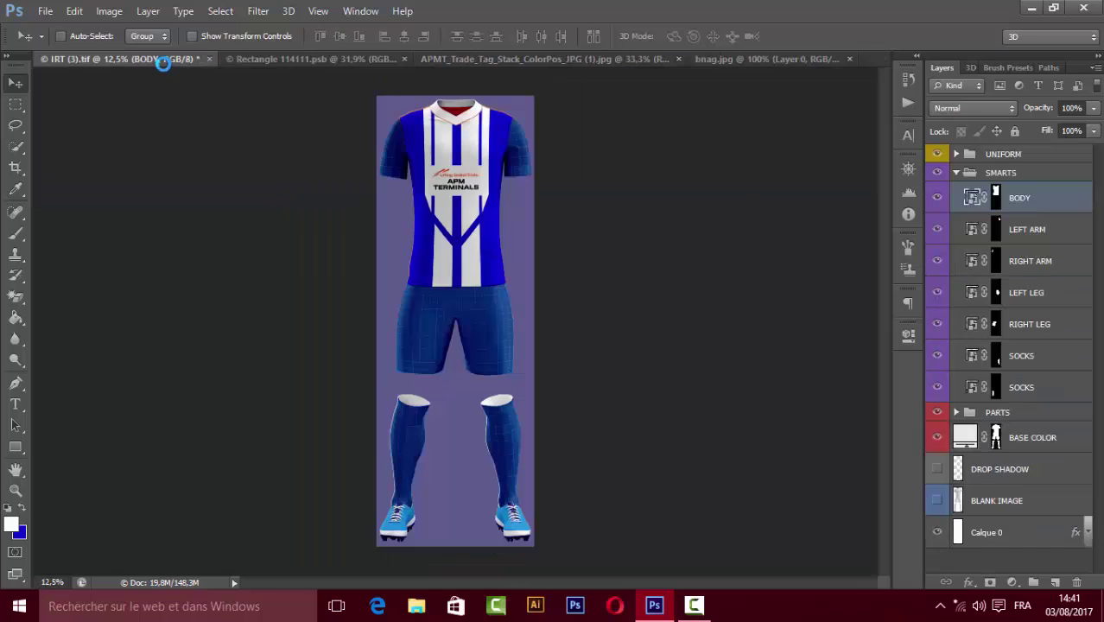
left_click(291, 57)
- Hide the background, APMT logo and other stripes, then widen the right stripe with Free Transform
left_click(1011, 246)
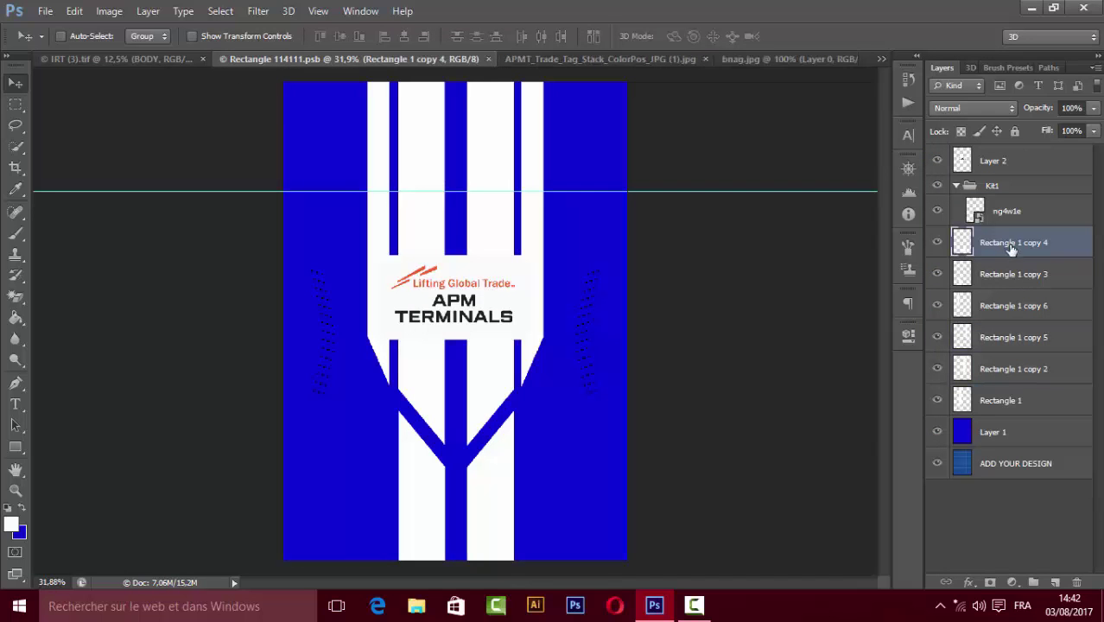
left_click(937, 432)
left_click(941, 369)
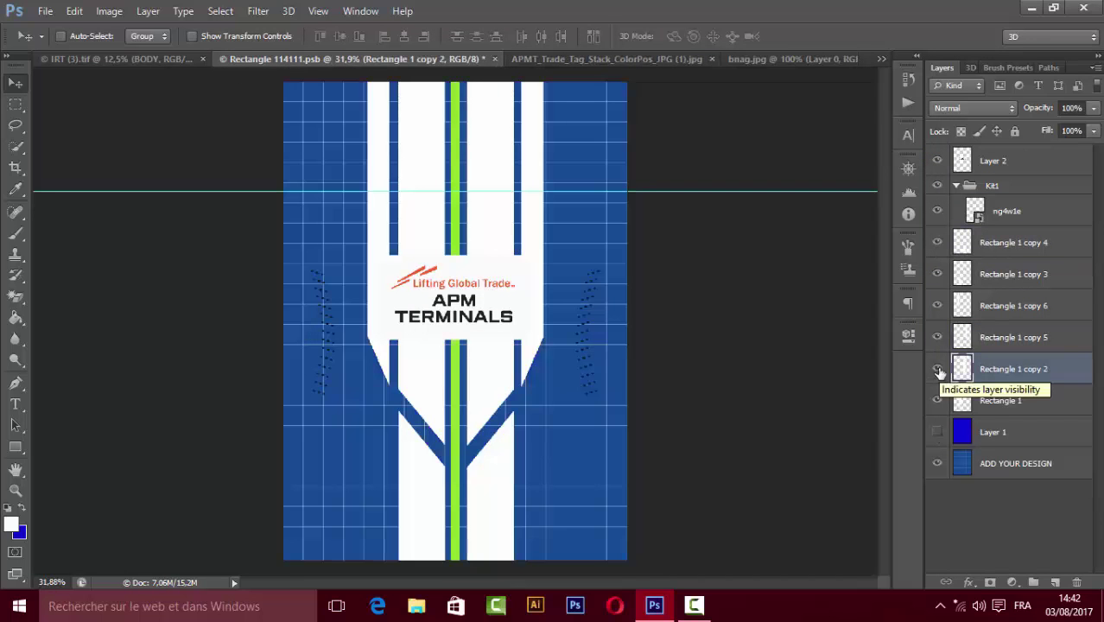
left_click_drag(938, 243, 940, 339)
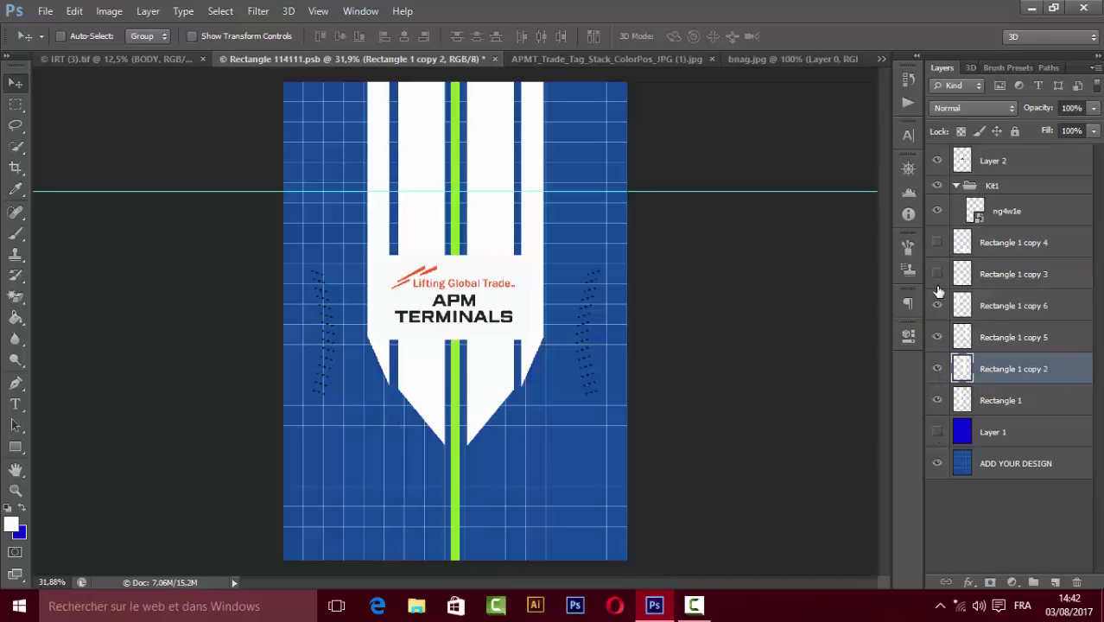
left_click(937, 161)
key("ctrl+t")
left_click_drag(518, 303, 510, 319)
mouse_move(497, 279)
left_mouse_down()
mouse_move(527, 286)
mouse_move(488, 267)
left_mouse_up()
key("Return")
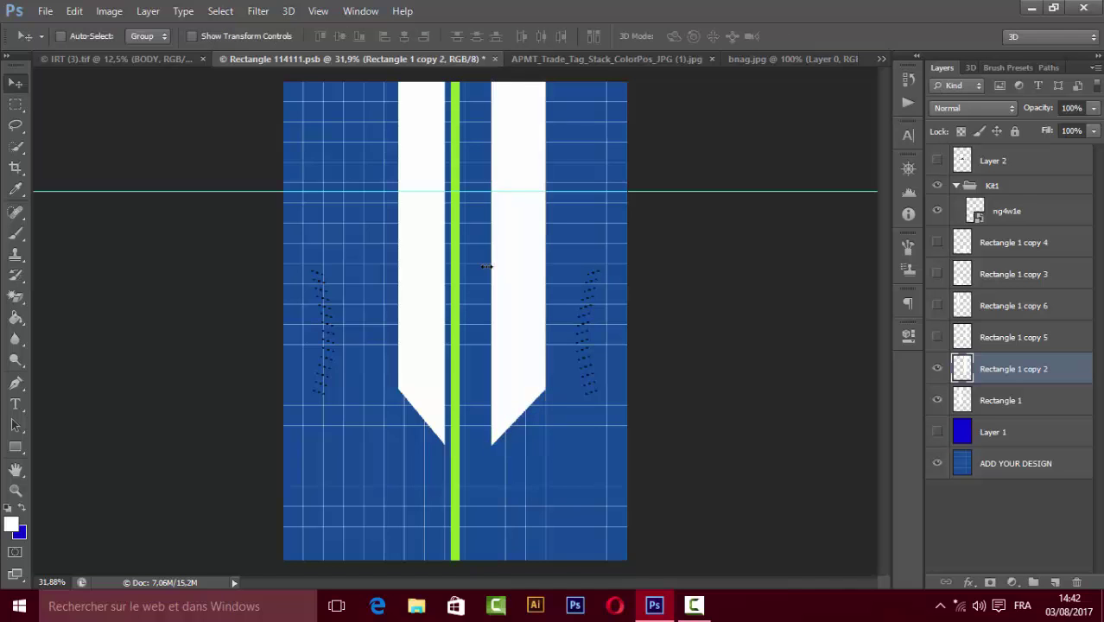
- Reposition the Rectangle 1 stripe and place the narrow copy 5 strip right of the right ribbon
left_click(1001, 400)
left_click_drag(420, 313, 510, 313)
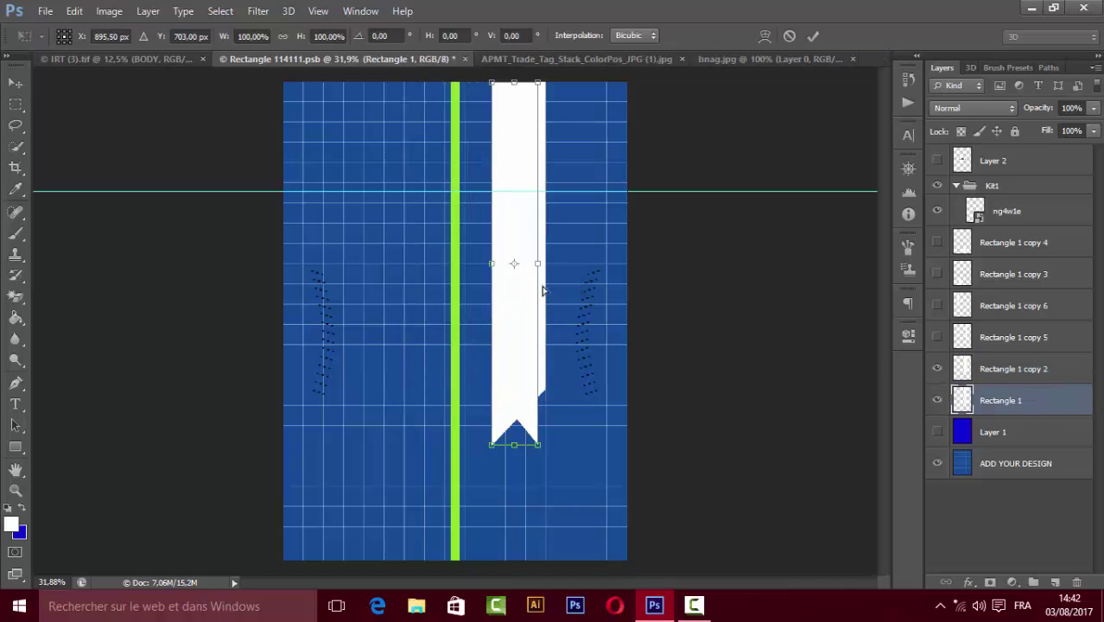
left_click_drag(538, 269, 416, 271)
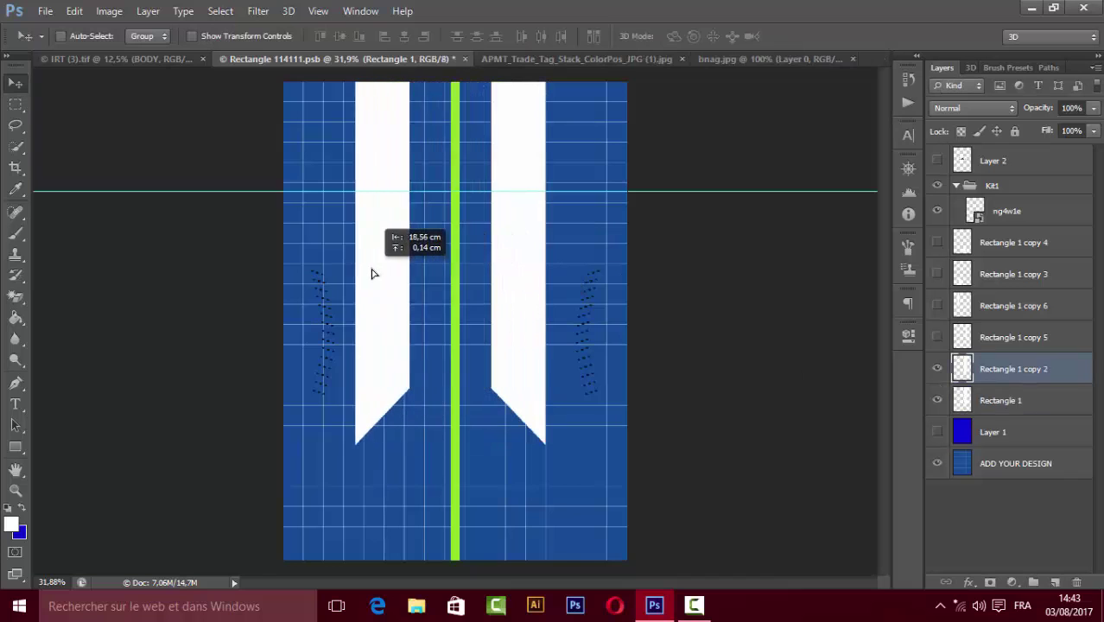
left_click_drag(537, 290, 534, 291)
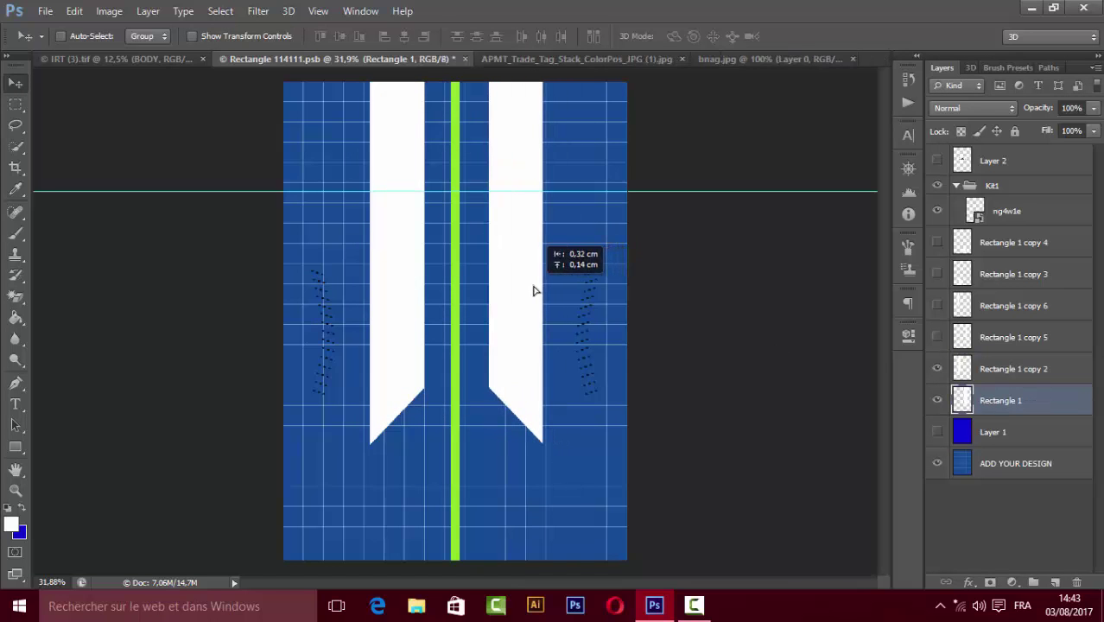
left_click(951, 337)
left_click_drag(571, 285, 620, 286)
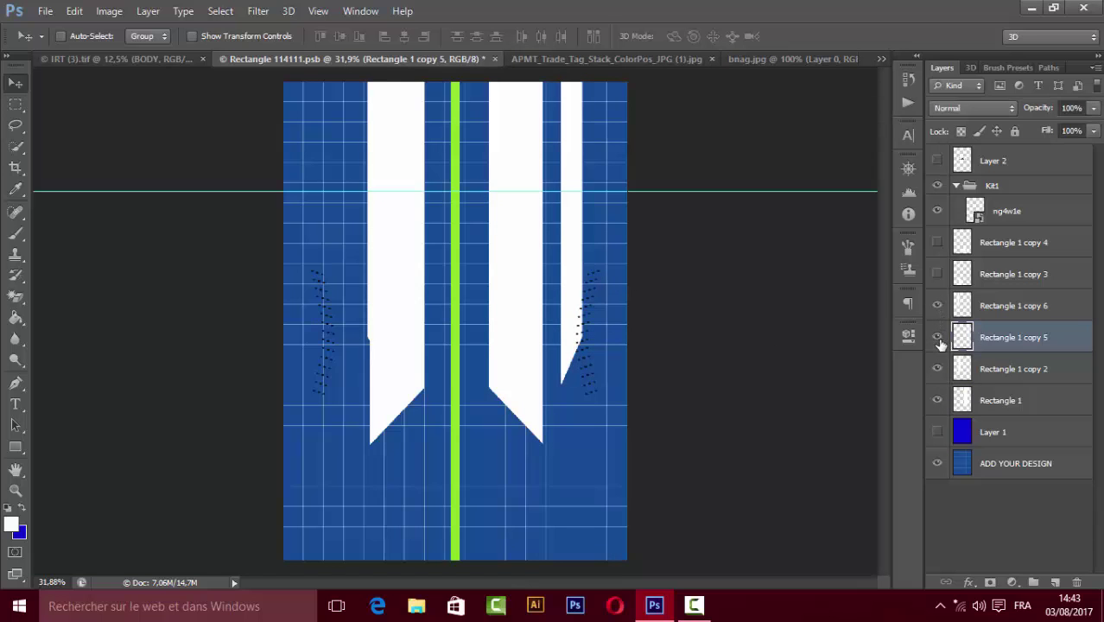
- Move copy 2 onto the right ribbon, shift Rectangle 1 left, and nudge copy 6 left
left_click(951, 369)
left_click_drag(434, 346, 553, 345)
left_click(950, 400)
left_click_drag(503, 291, 389, 309)
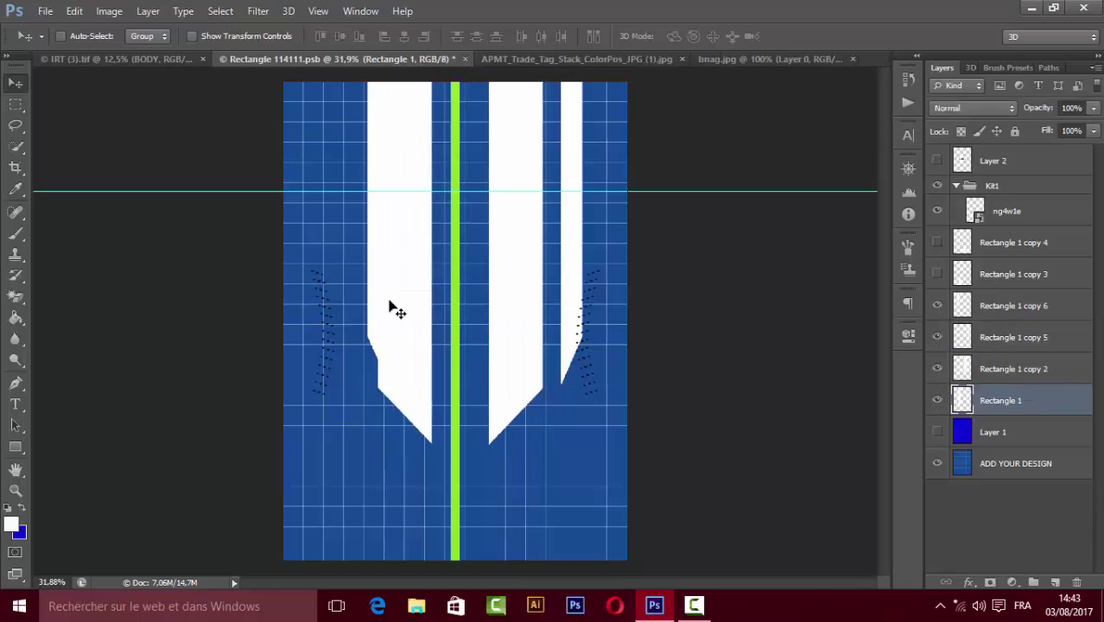
left_click(1029, 367)
left_click(1011, 337)
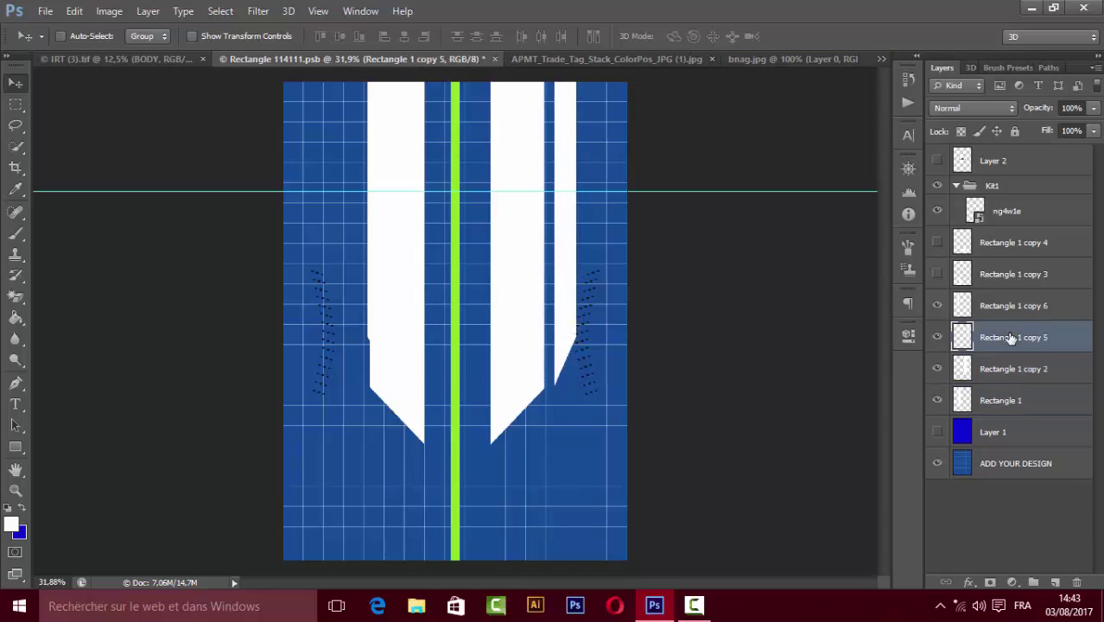
left_click(1011, 306)
key("shift+Left")
key("shift+Left")
key("shift+Left")
- Show copy 3 and copy 4 again, resize copy 3's width, nudge copy 4 right, and show Layer 1
left_click(938, 274)
left_click(937, 242)
key("alt+]")
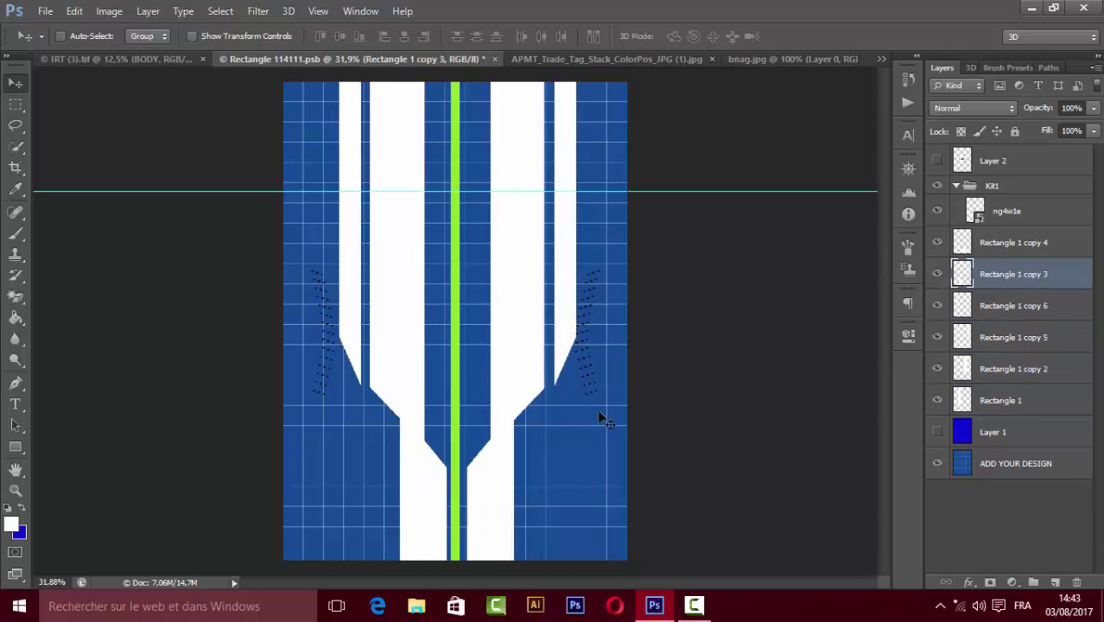
key("shift+Left")
key("shift+Left")
key("shift+Left")
key("ctrl+t")
key("ctrl+minus")
left_click_drag(394, 490, 388, 505)
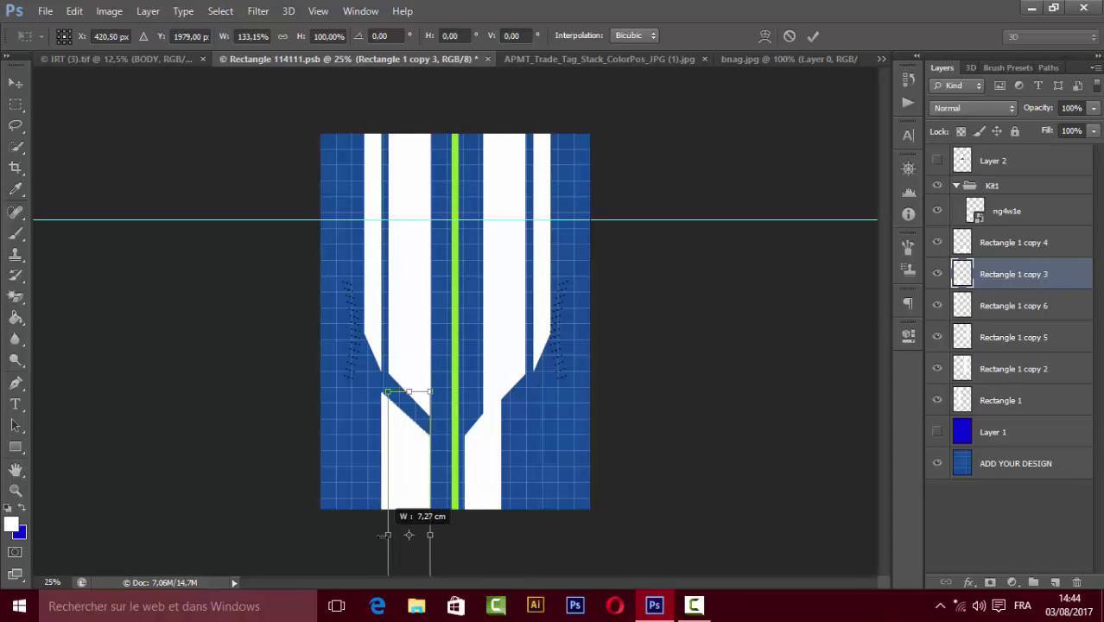
key("Return")
key("alt+]")
key("shift+Right")
key("shift+Right")
key("shift+Right")
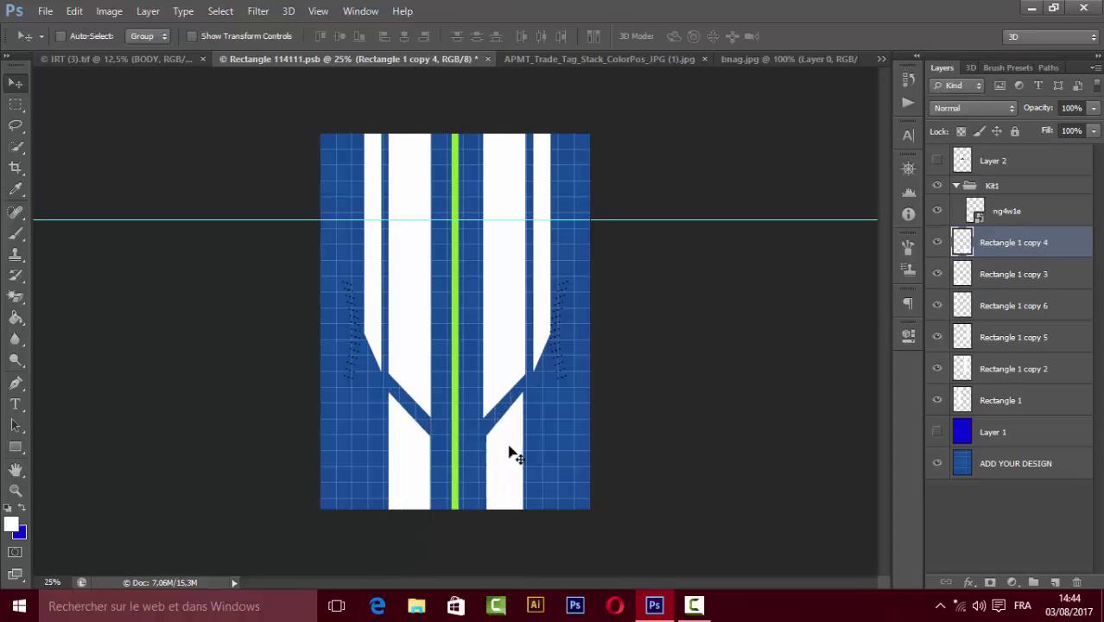
left_click(937, 432)
- Save the shirt design and compare its stripes against the template and the IRT kit mockup
key("ctrl+s")
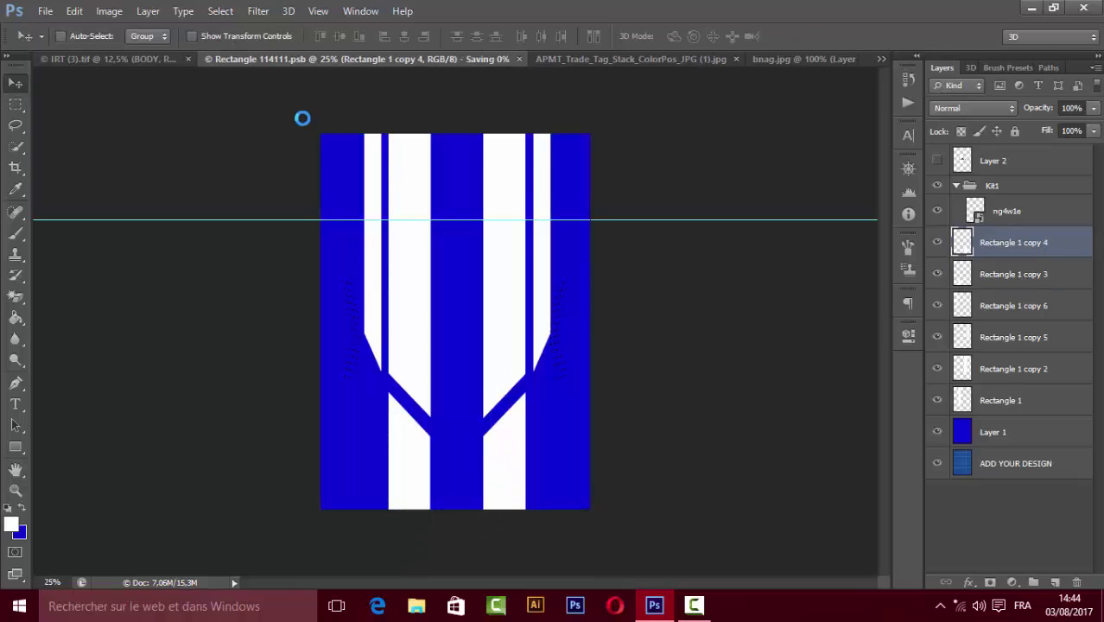
left_click(149, 59)
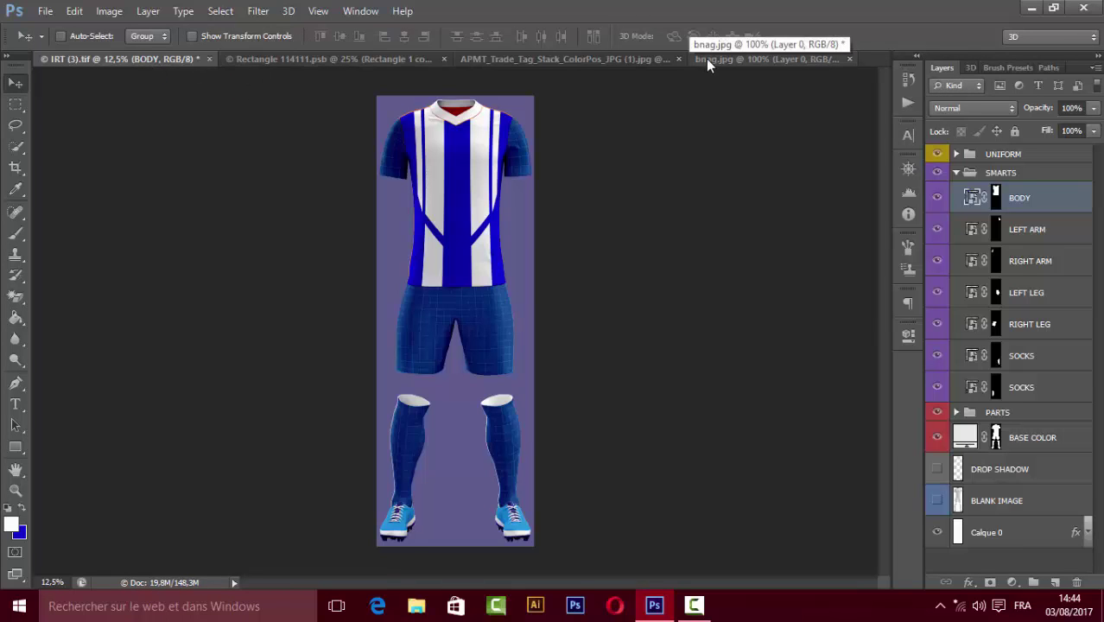
left_click(401, 58)
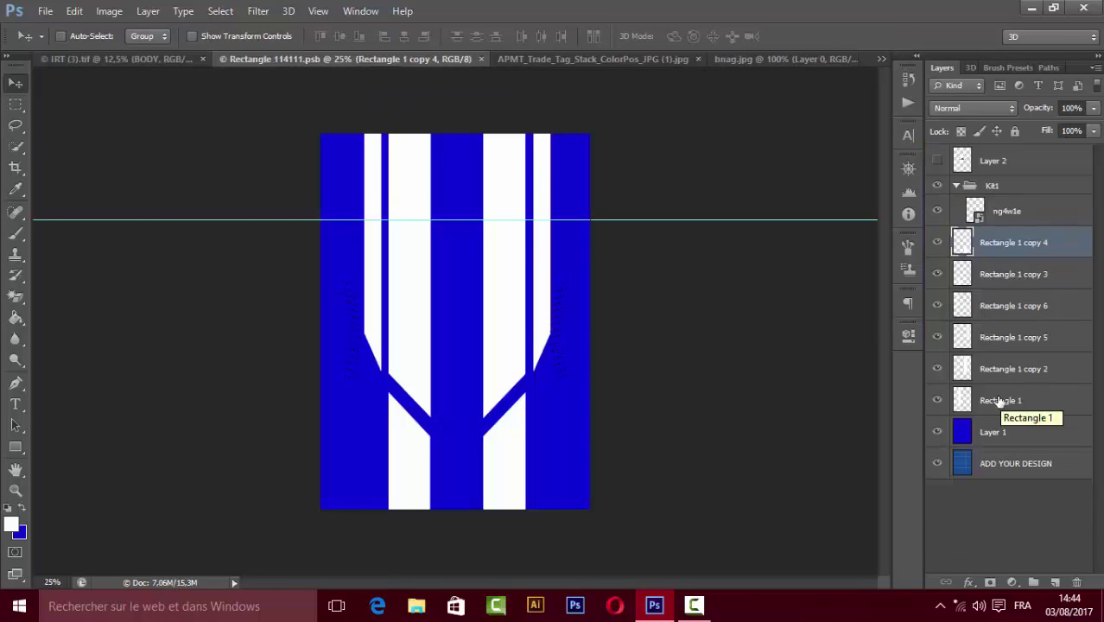
left_click(950, 396)
left_click(938, 432)
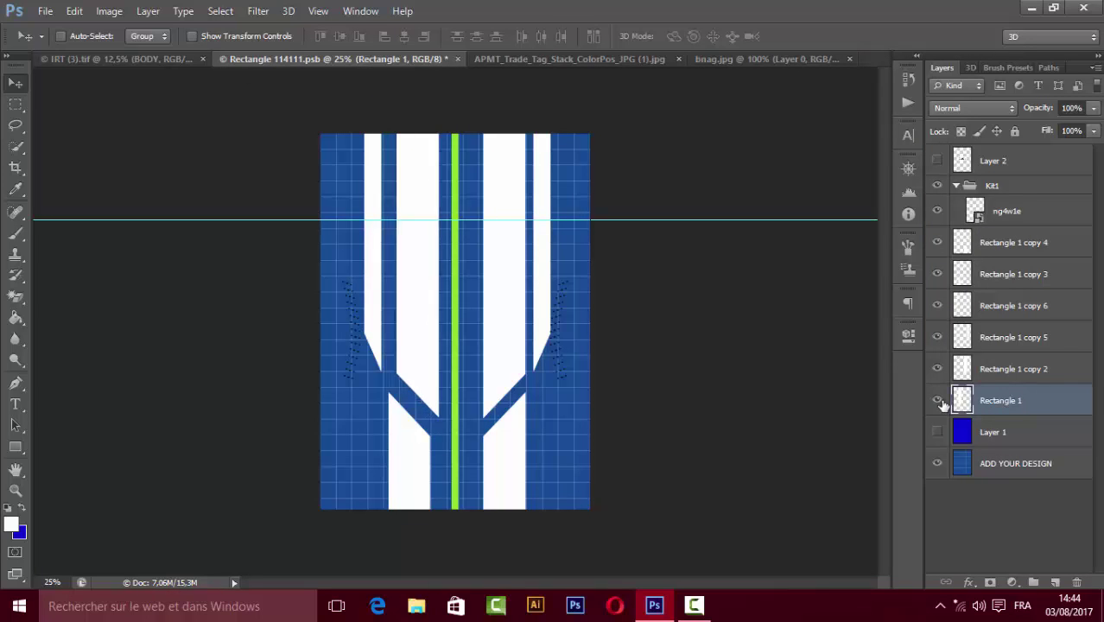
left_click(1011, 370)
left_click(938, 432)
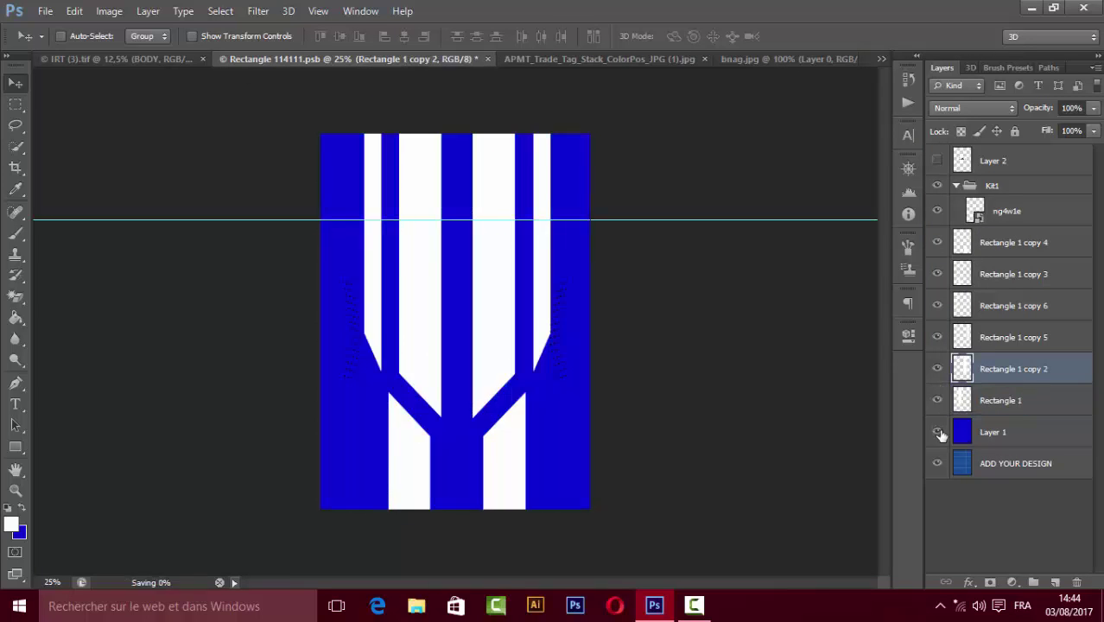
left_click(139, 57)
left_click(312, 59)
- Nudge the copy 2, copy 6 and copy 3 stripes toward the centre, show Layer 1, and save
key("ctrl+z")
key("shift+Left")
key("shift+Left")
key("shift+Left")
left_click(1002, 305)
key("shift+Right")
key("shift+Right")
key("shift+Right")
left_click(1005, 274)
key("shift+Right")
key("shift+Right")
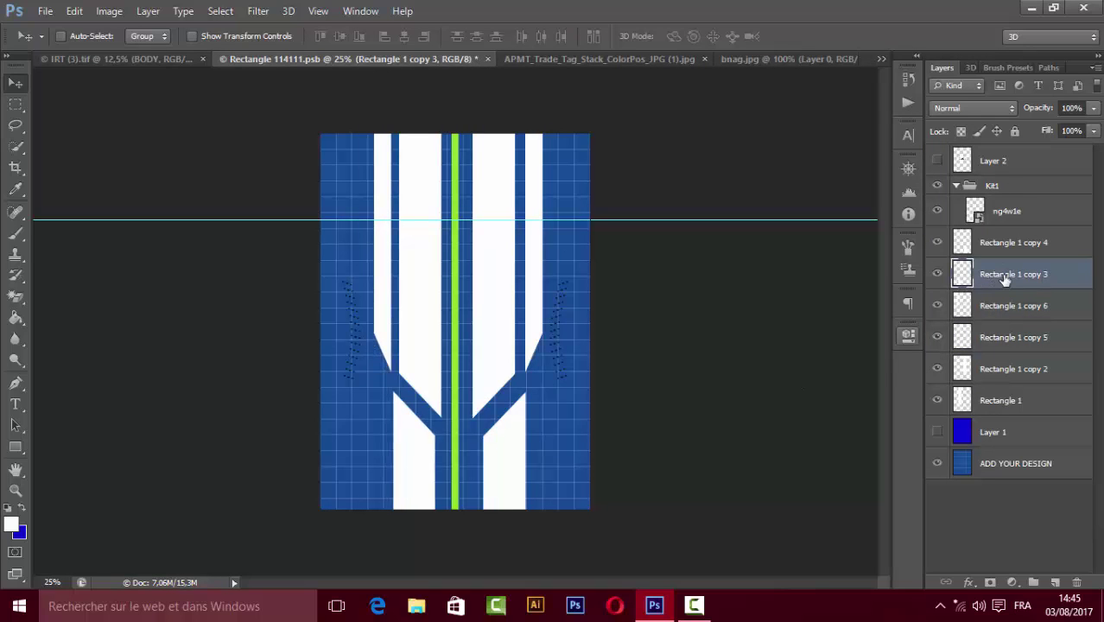
left_click(1008, 246)
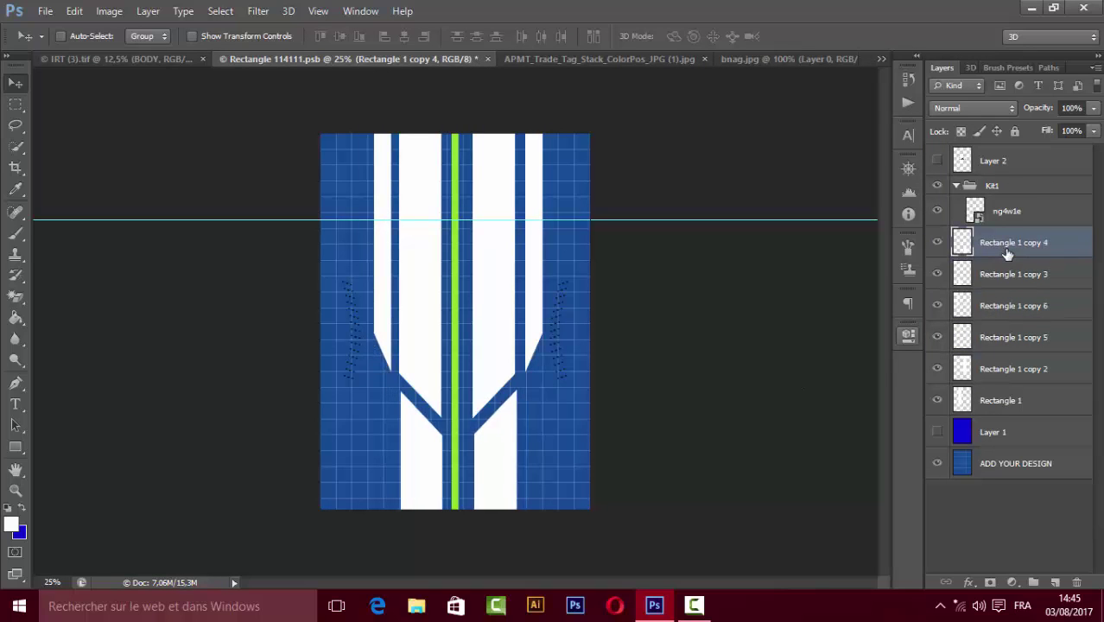
left_click(937, 432)
key("ctrl+s")
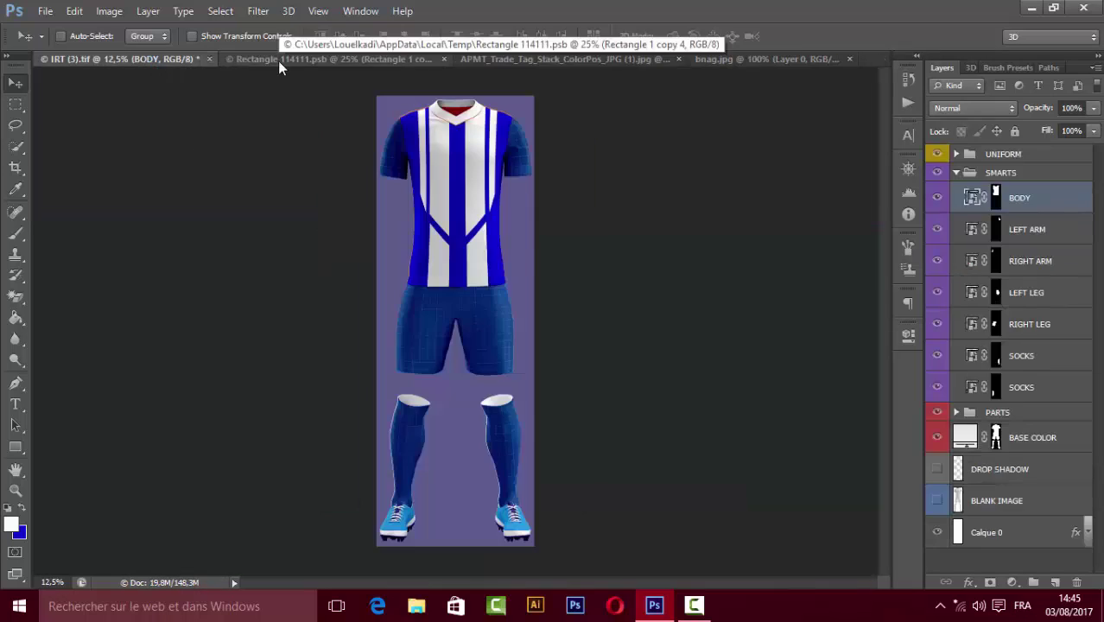
- Give the APM Terminals logo layer a Stroke outline in Layer Style
left_click(988, 346)
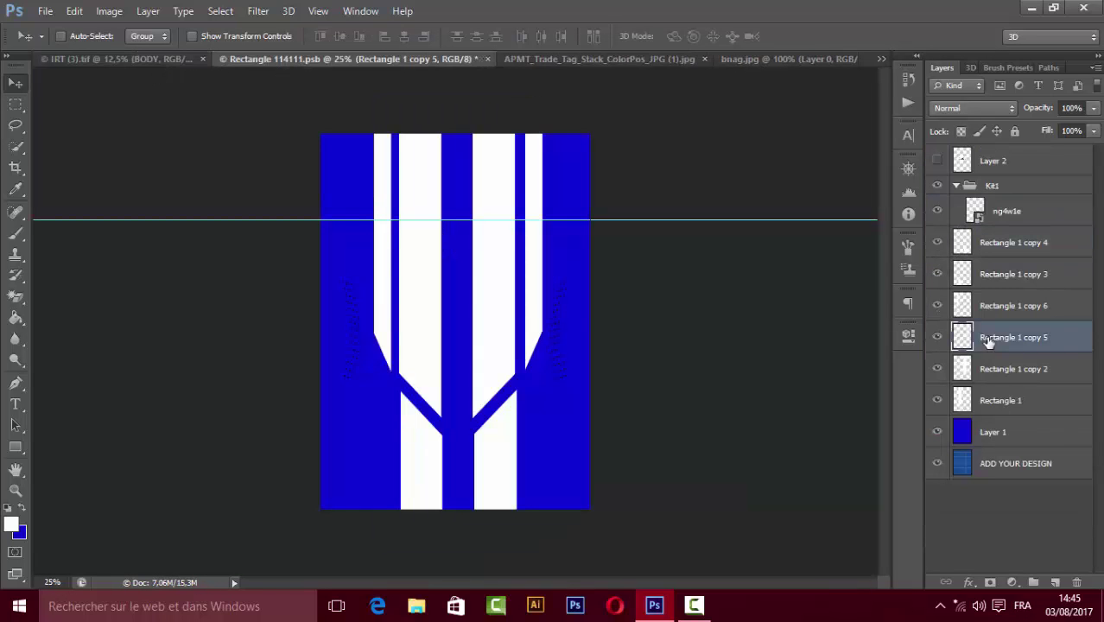
left_click(988, 370)
left_click(1003, 306)
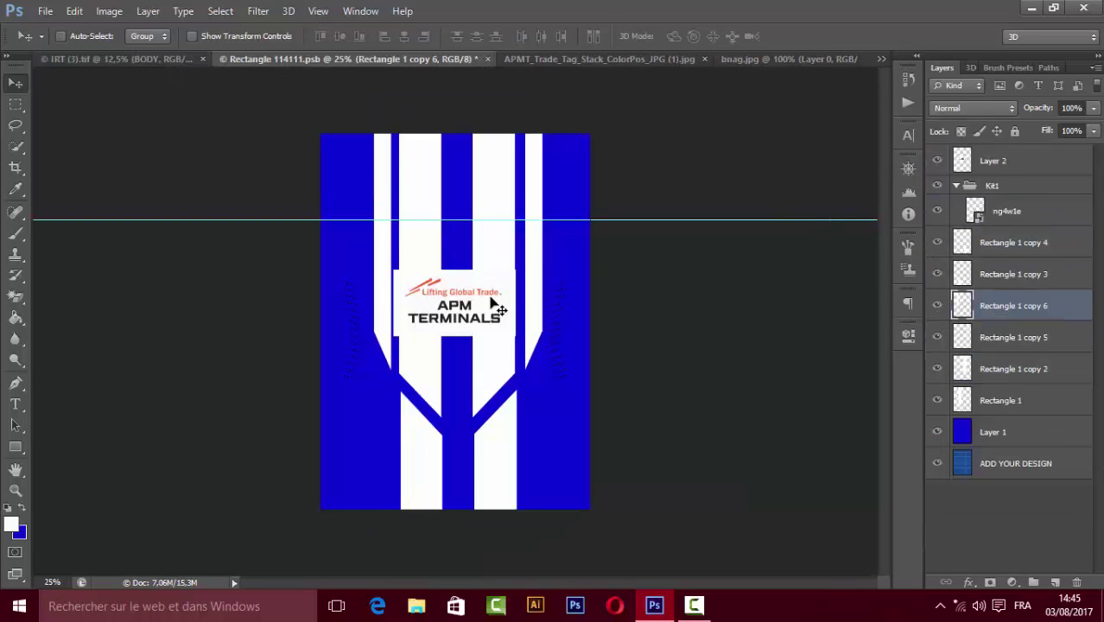
double_click(1046, 161)
left_click(533, 220)
left_click(943, 131)
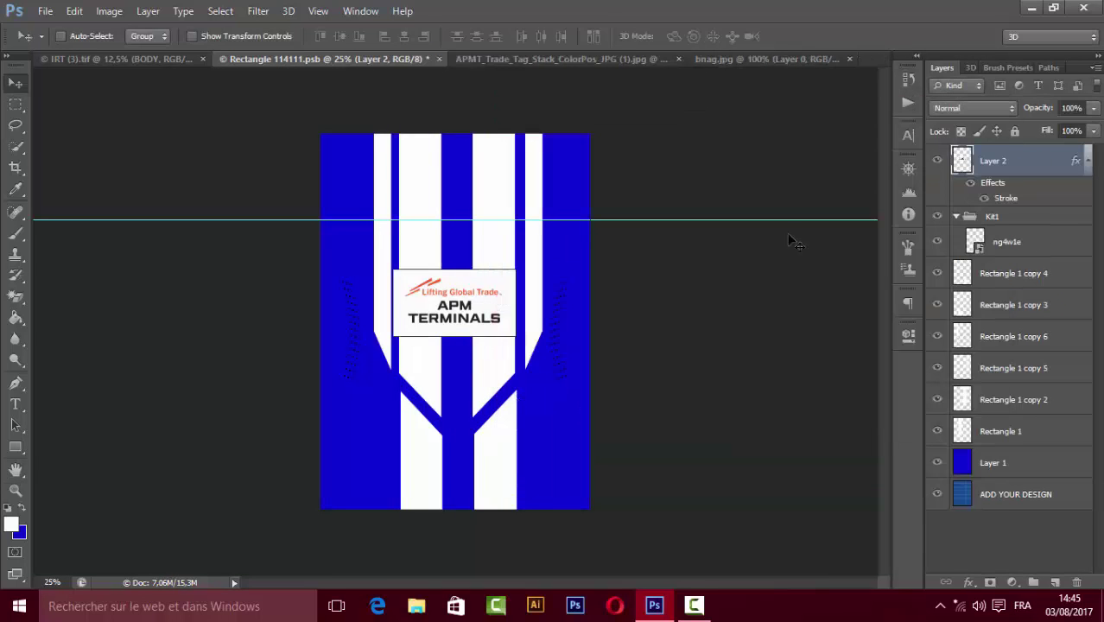
- Narrow the APM logo slightly with Free Transform and save the design
key("ctrl+t")
left_click_drag(393, 302, 400, 302)
key("Return")
key("ctrl+s")
key("ctrl+shift+Tab")
key("ctrl+shift+Tab")
key("ctrl+shift+Tab")
key("ctrl+shift+Tab")
- Save again, preview the kit mockup, and raise the APM logo higher on the chest
key("ctrl+t")
key("Return")
key("ctrl+s")
left_click(188, 60)
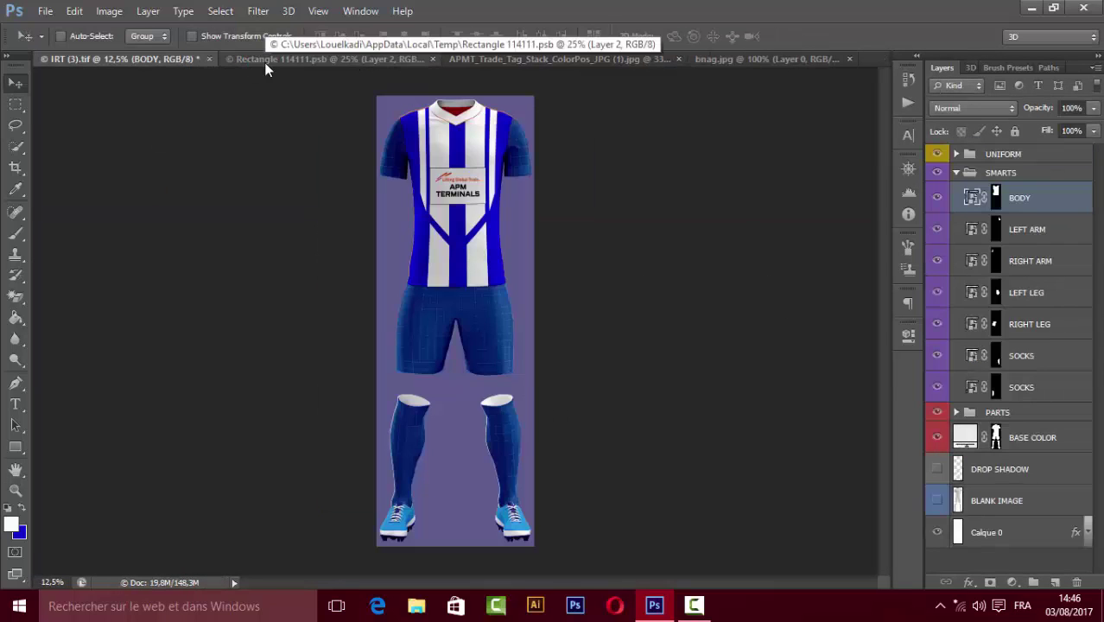
left_click(265, 60)
left_click_drag(442, 302, 442, 258)
- Open T-Shirt1.psd from the PSD folder
left_click(45, 10)
left_click(60, 50)
scroll(639, 225, "down", 5)
scroll(605, 276, "up", 5)
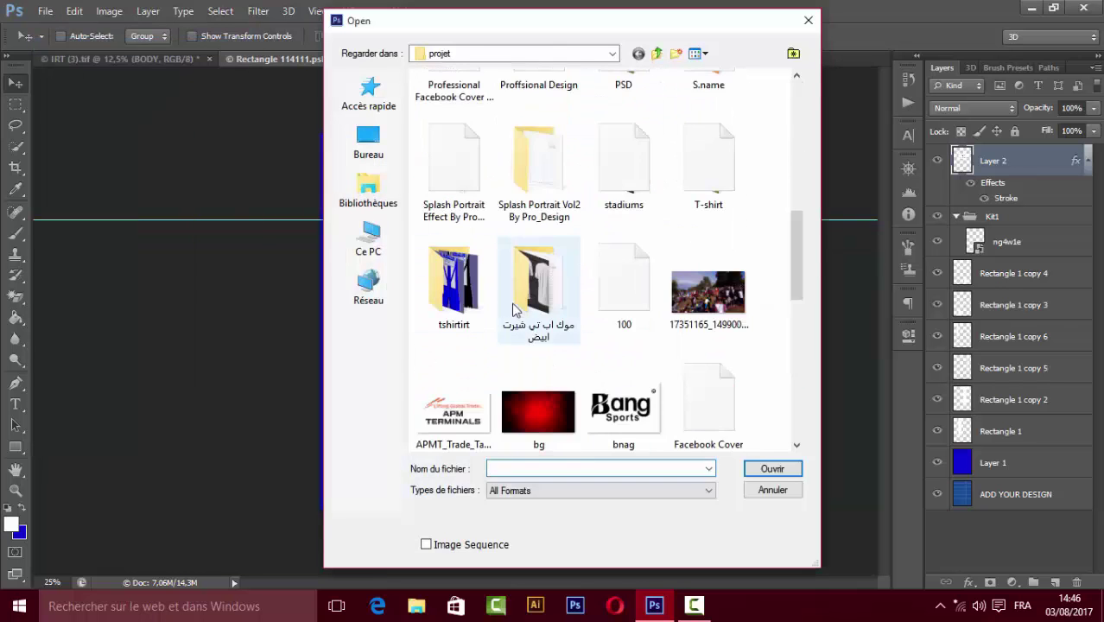
scroll(588, 302, "up", 5)
scroll(652, 272, "down", 3)
double_click(635, 281)
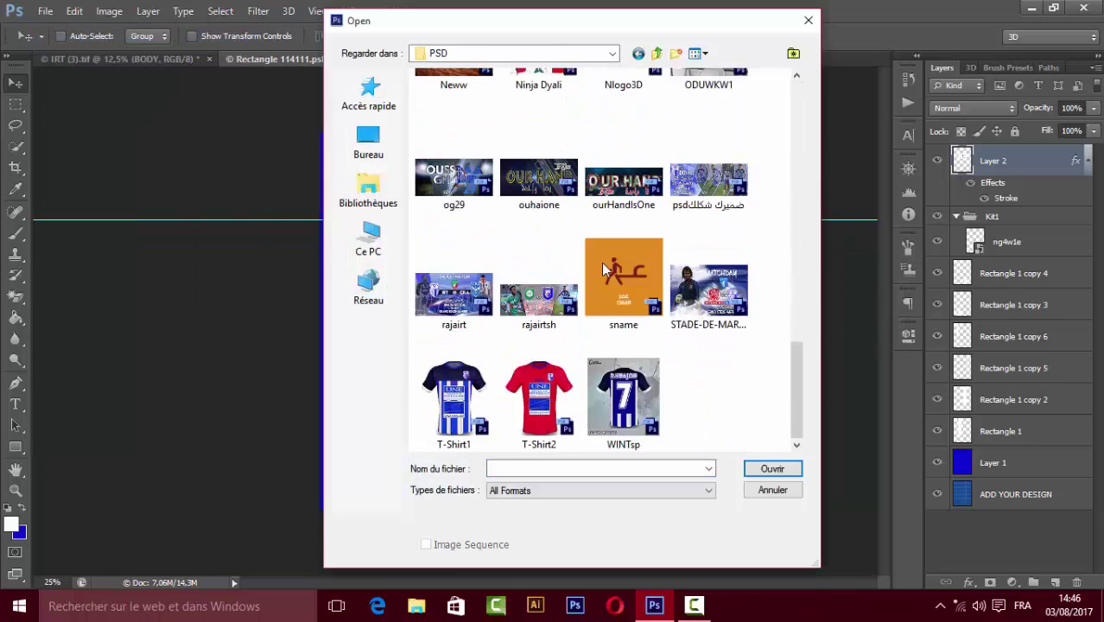
double_click(453, 393)
- Copy the UNE logo from the une smart object into the Rectangle design, closing T-Shirt1 unsaved
left_click(957, 235)
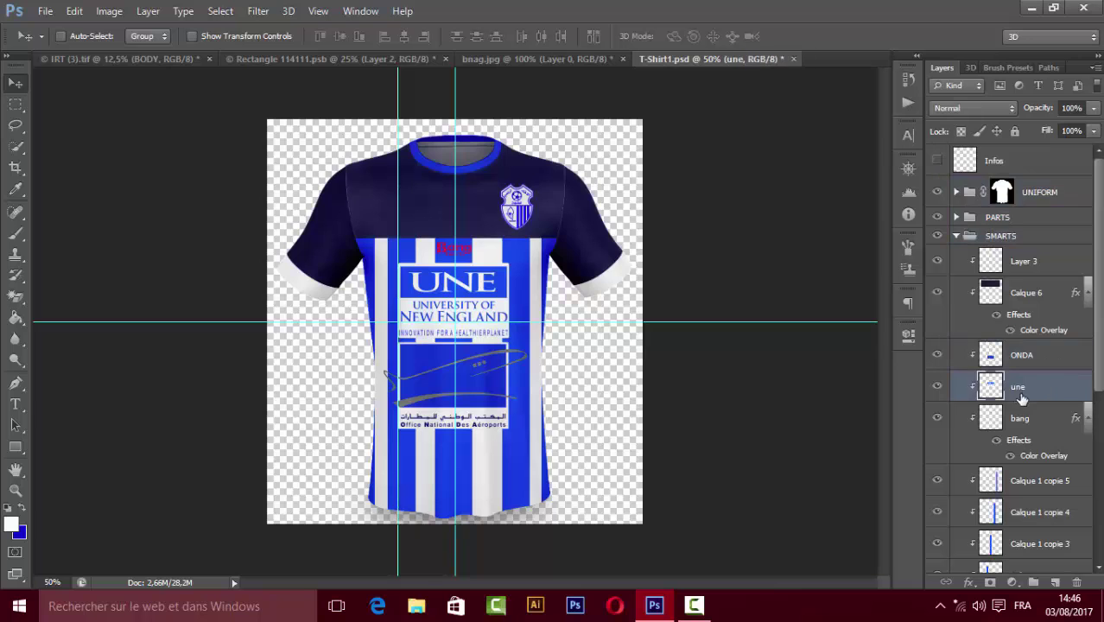
left_click(1005, 387)
double_click(977, 386)
left_click(793, 59)
mouse_move(445, 348)
left_mouse_down()
mouse_move(447, 252)
mouse_move(512, 303)
left_mouse_up()
left_click(496, 217)
- Enlarge the UNE logo, give it a stroke outline, and move it below the APM logo
key("ctrl+t")
key("Return")
double_click(1037, 160)
left_click(961, 136)
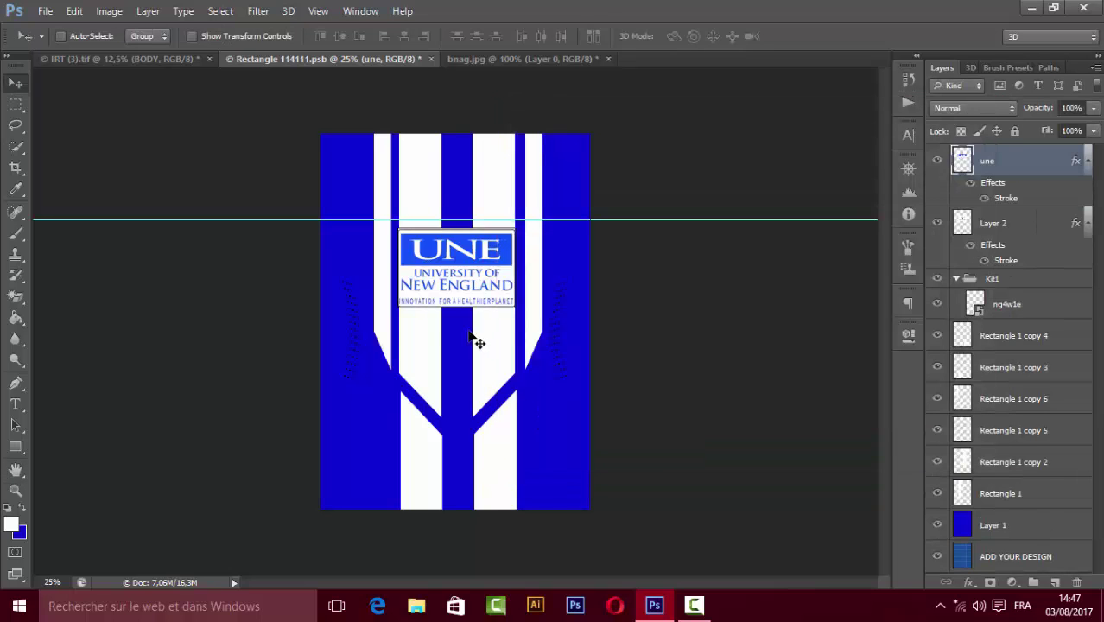
left_click_drag(474, 338, 474, 420)
- Move the Layer 2 and une sponsor logos up together, checking them on the kit mockup
left_click(172, 58)
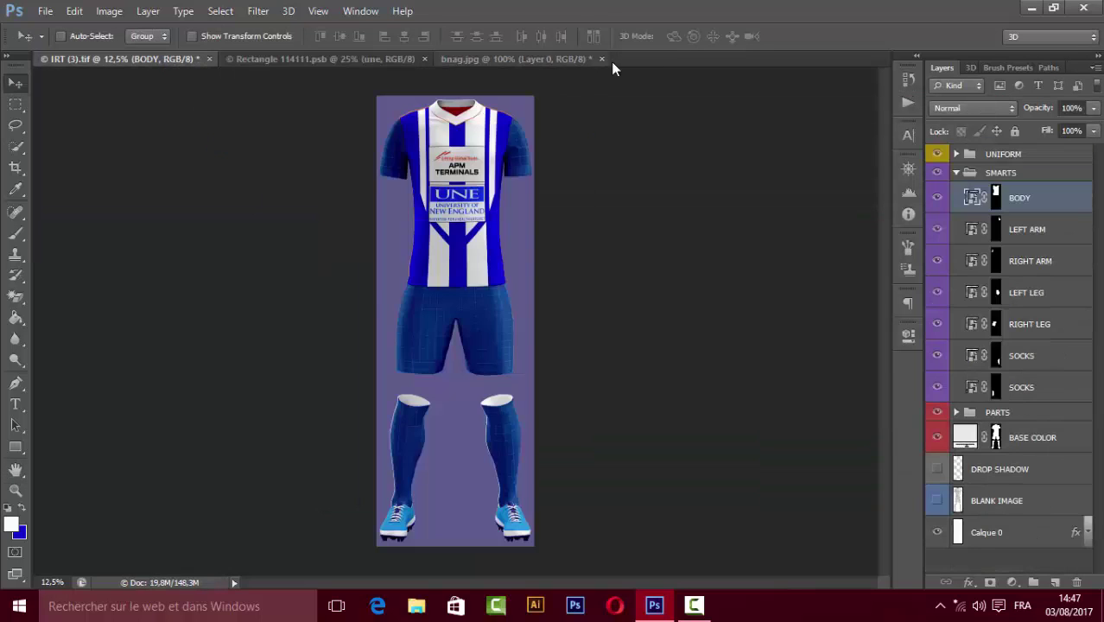
left_click(536, 59)
left_click(384, 58)
left_click(994, 222, "shift")
left_click_drag(455, 286, 455, 273)
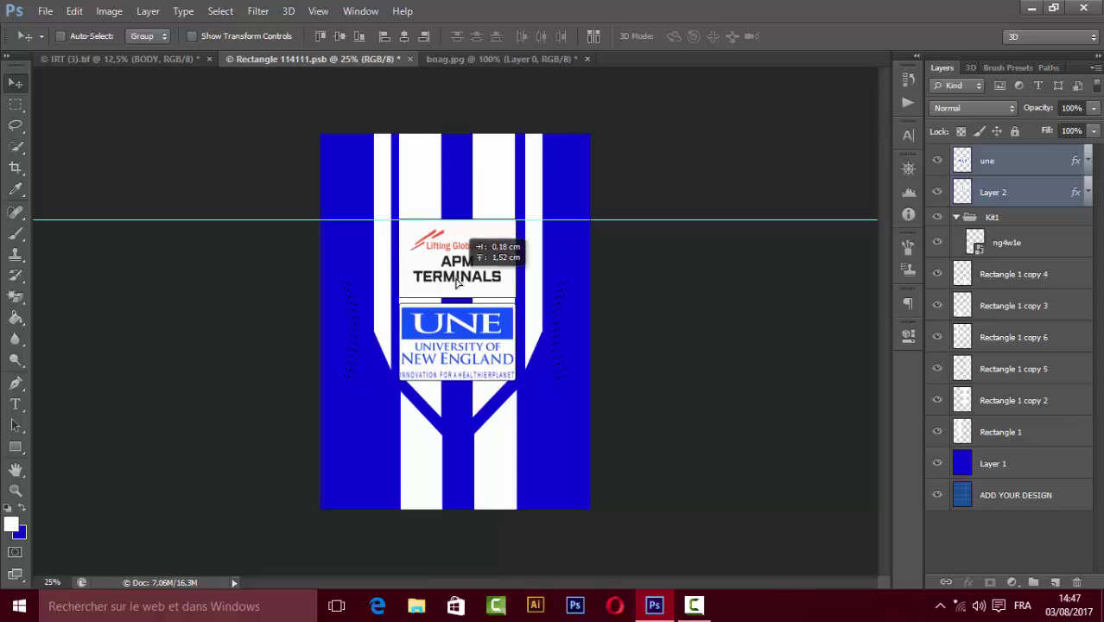
left_click(160, 59)
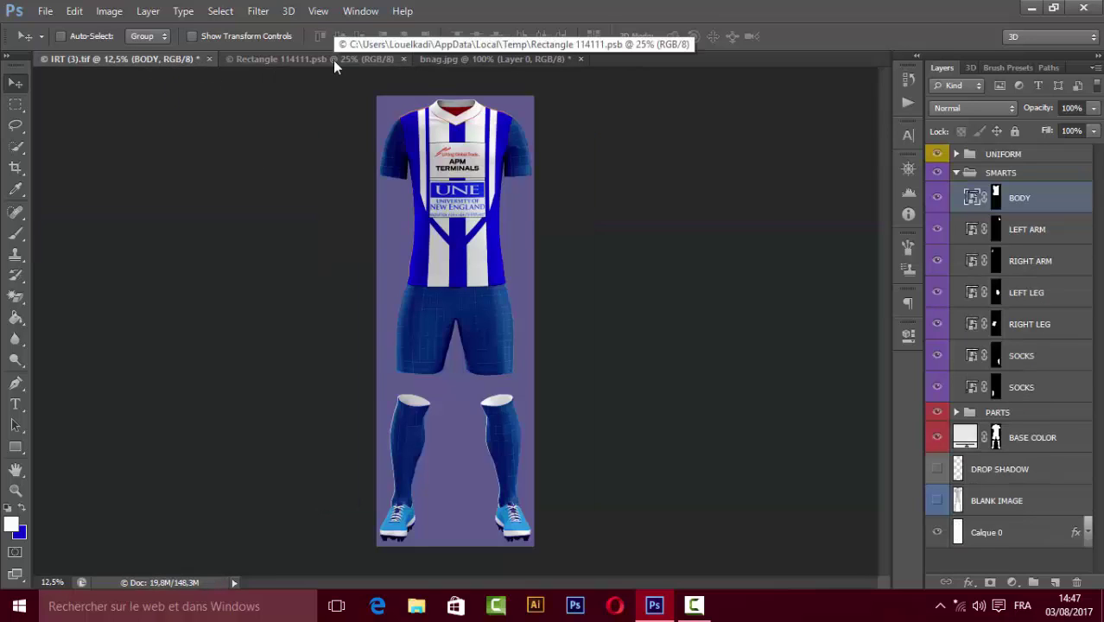
left_click(332, 59)
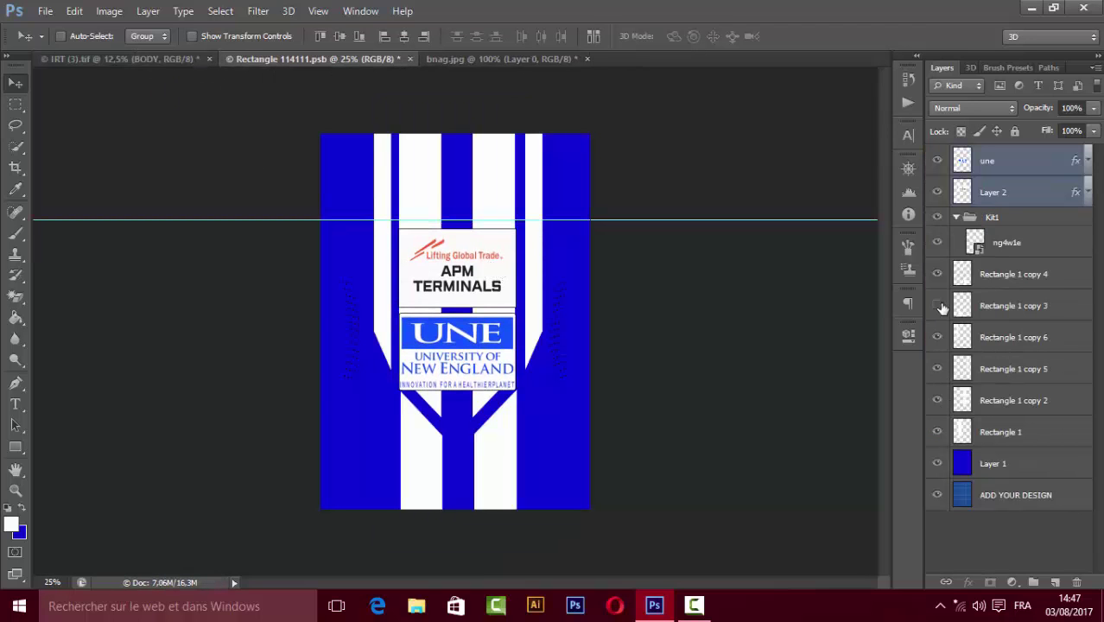
left_click(172, 59)
left_click(244, 62)
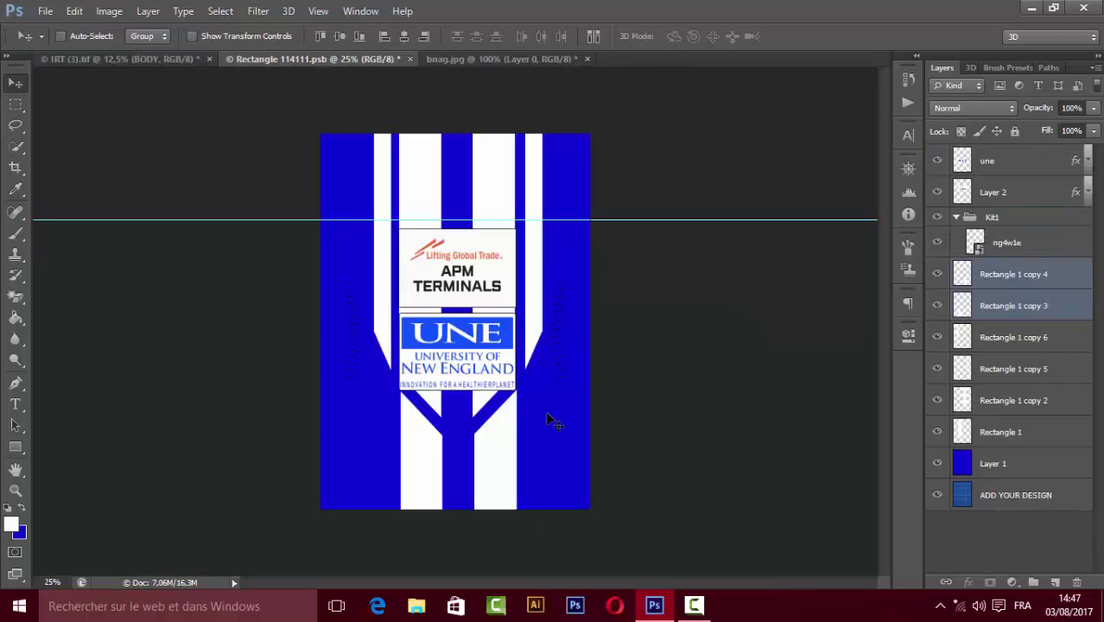
- Free-transform the Rectangle 1 copy stripe layers, stretching the side stripes lower
left_click(442, 417, "ctrl")
key("ctrl+t")
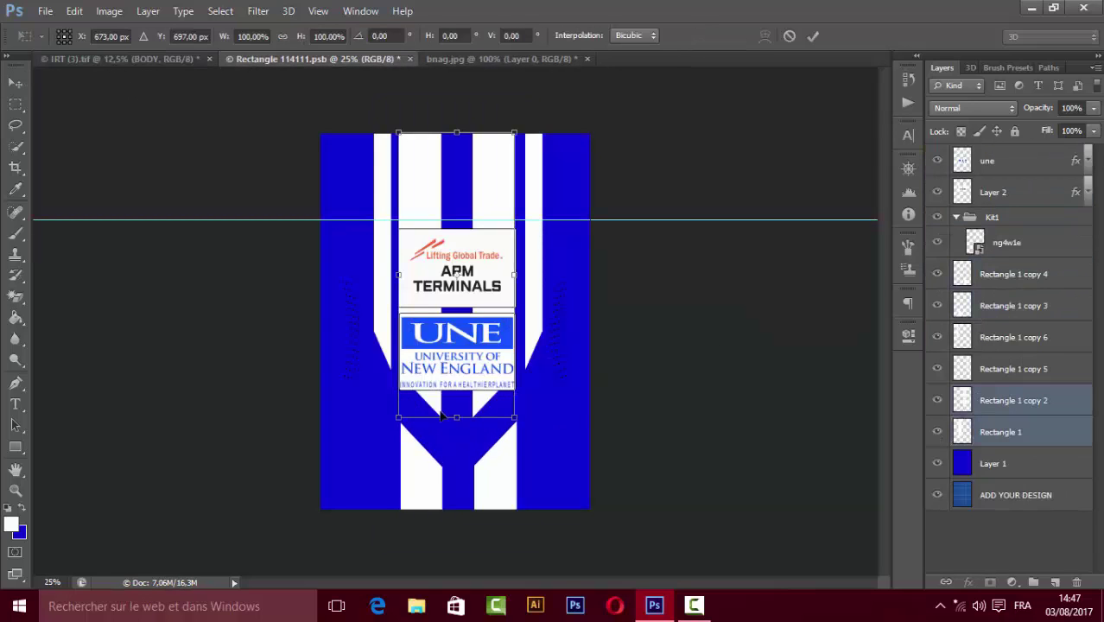
key("Return")
left_click(960, 305)
left_click(961, 275)
left_click(971, 337)
left_click(532, 328, "shift")
key("ctrl+t")
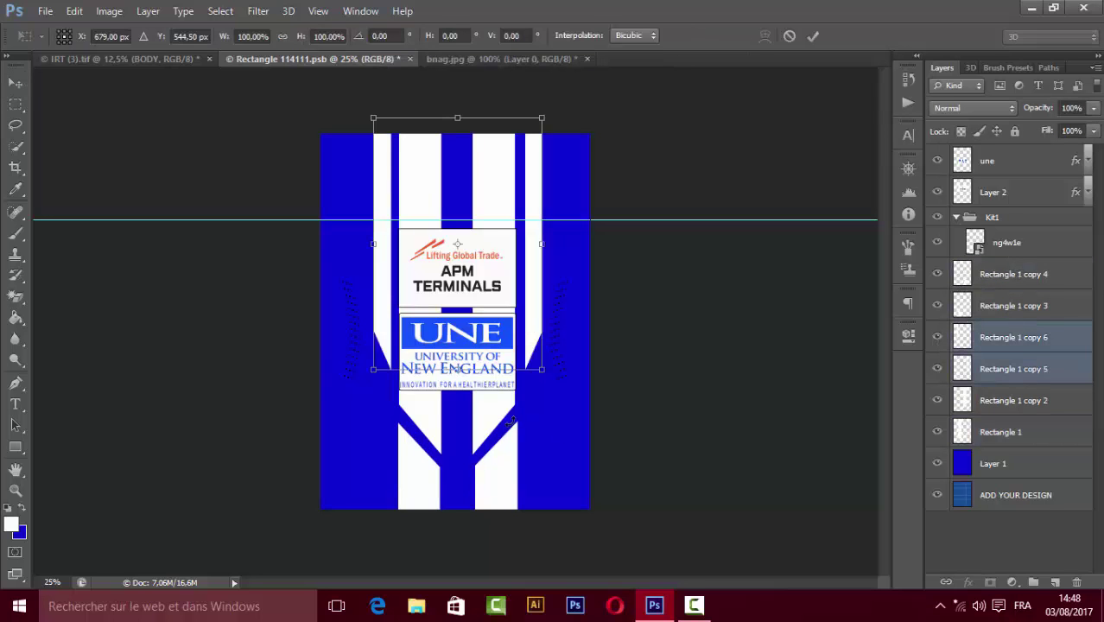
left_click_drag(459, 400, 464, 402)
key("Return")
- Review the stretched stripes on the kit mockup and reselect the Rectangle 1 copy 3 and 4 layers
left_click(125, 59)
left_click(337, 59)
left_click(1011, 305)
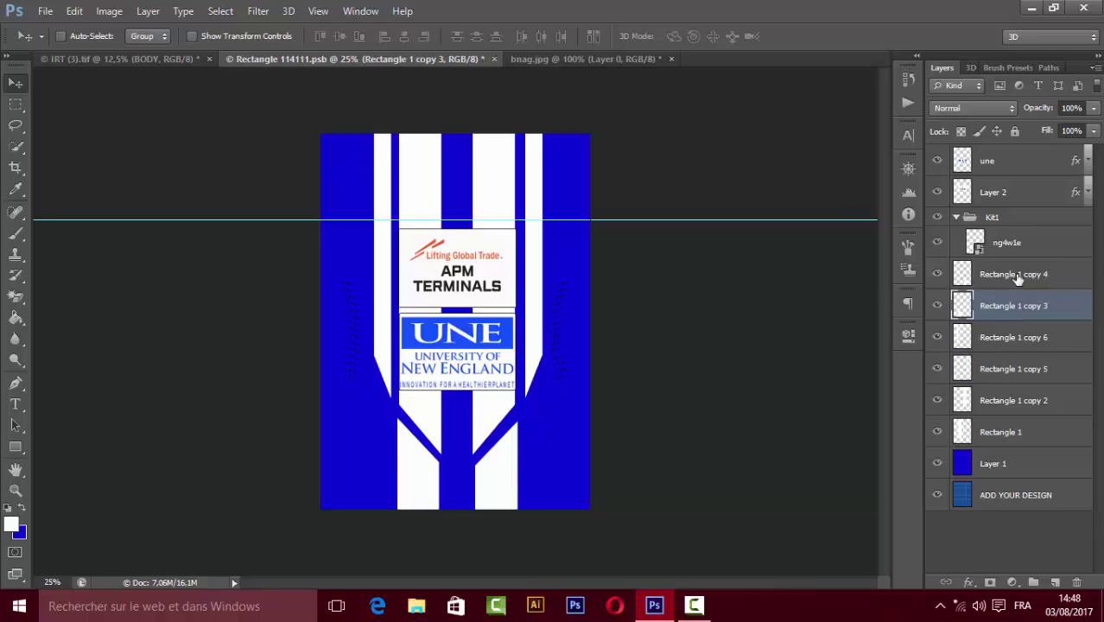
left_click(1017, 274)
left_click(121, 59)
left_click(306, 59)
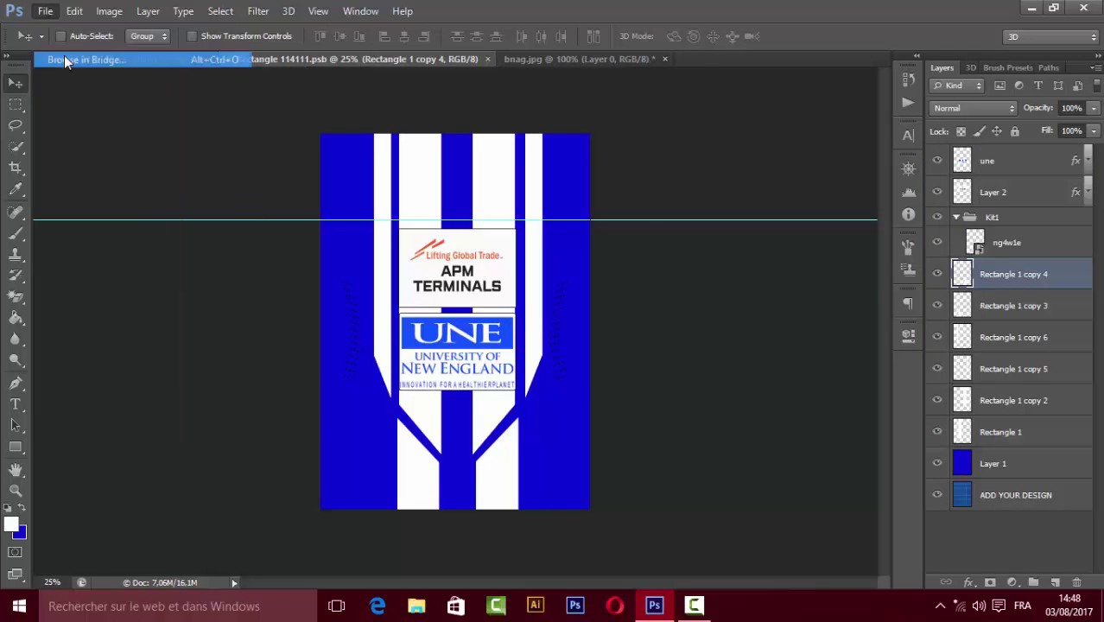
- Open the club crest from the PSCS5 > I.U.R.H.T > TEAMS LOGO folder
left_click(1046, 159)
key("ctrl+o")
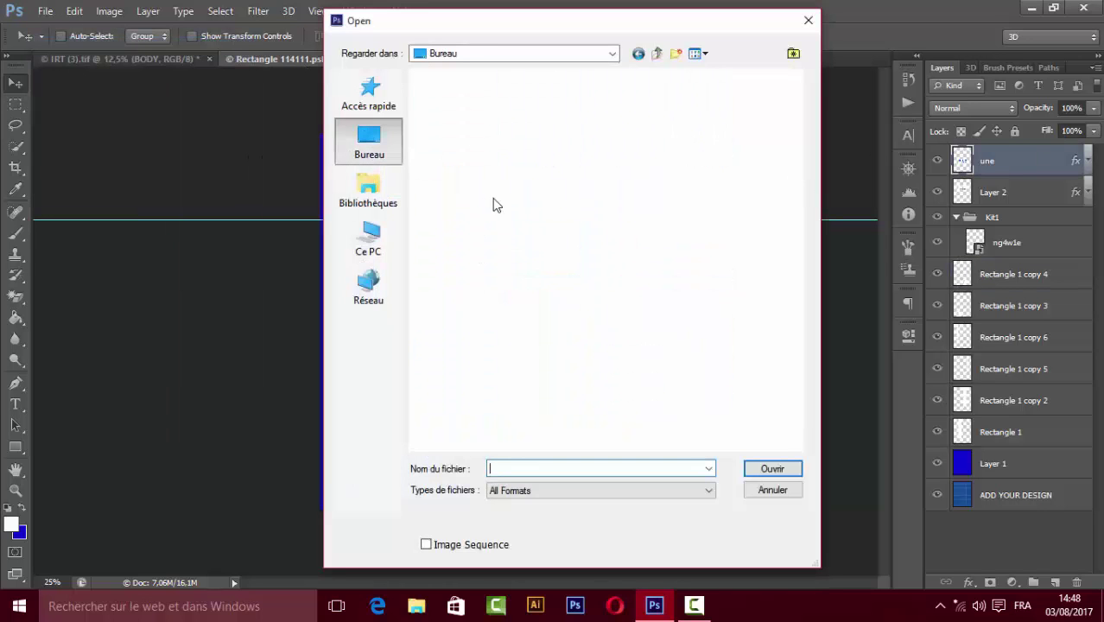
scroll(587, 234, "down", 5)
double_click(494, 283)
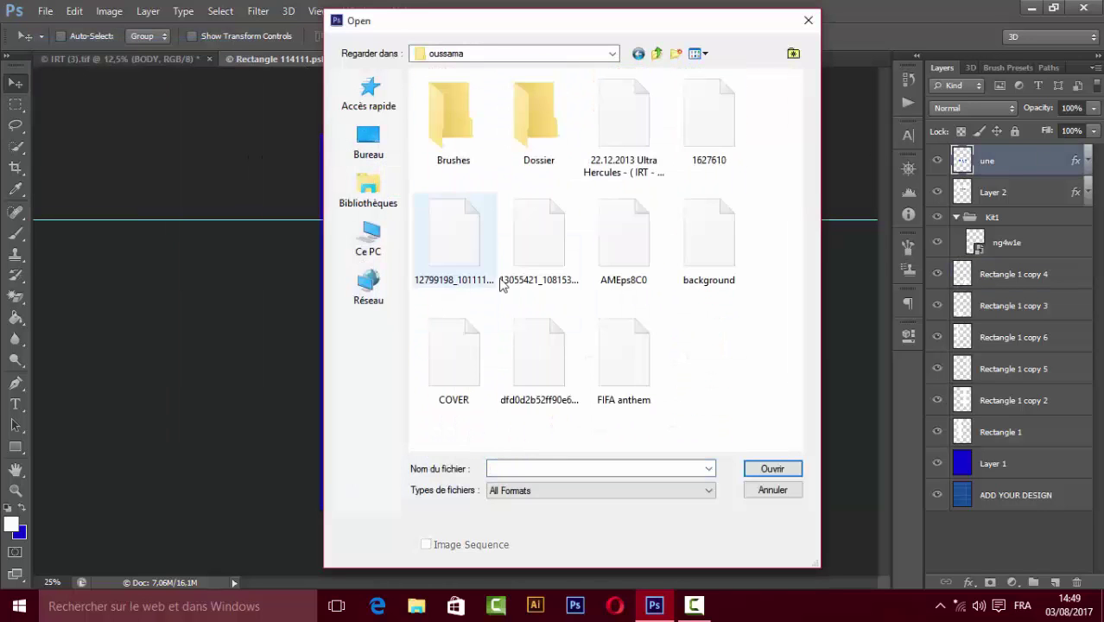
double_click(537, 249)
double_click(464, 127)
double_click(616, 119)
left_click(538, 222)
left_click(772, 469)
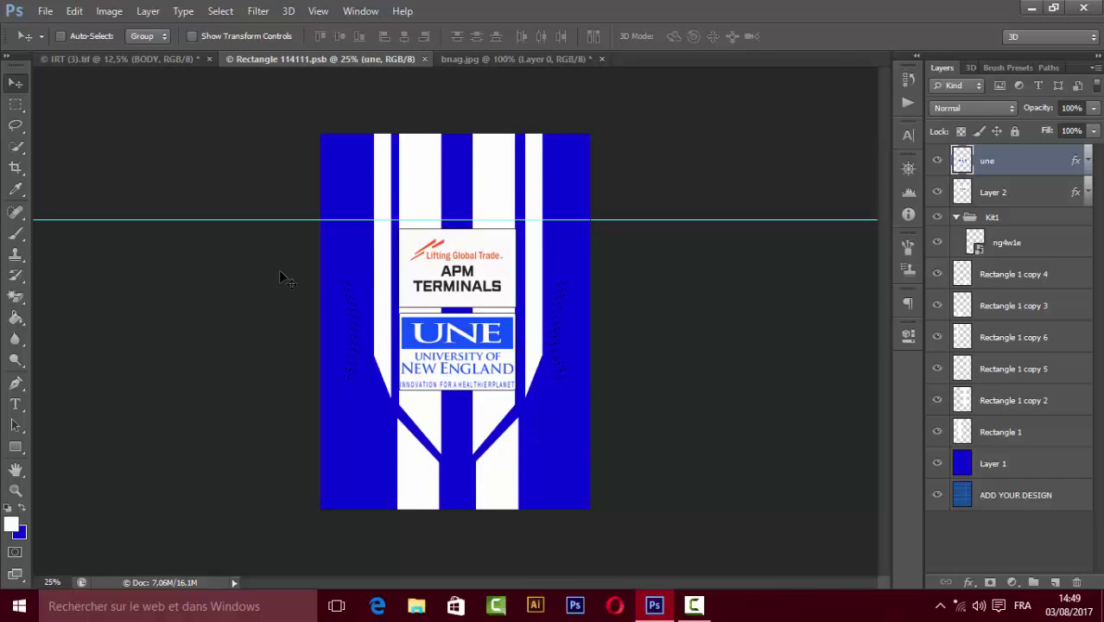
- Drag the crest into the shirt front design and scale it down
left_click_drag(345, 277, 517, 223)
key("ctrl+t")
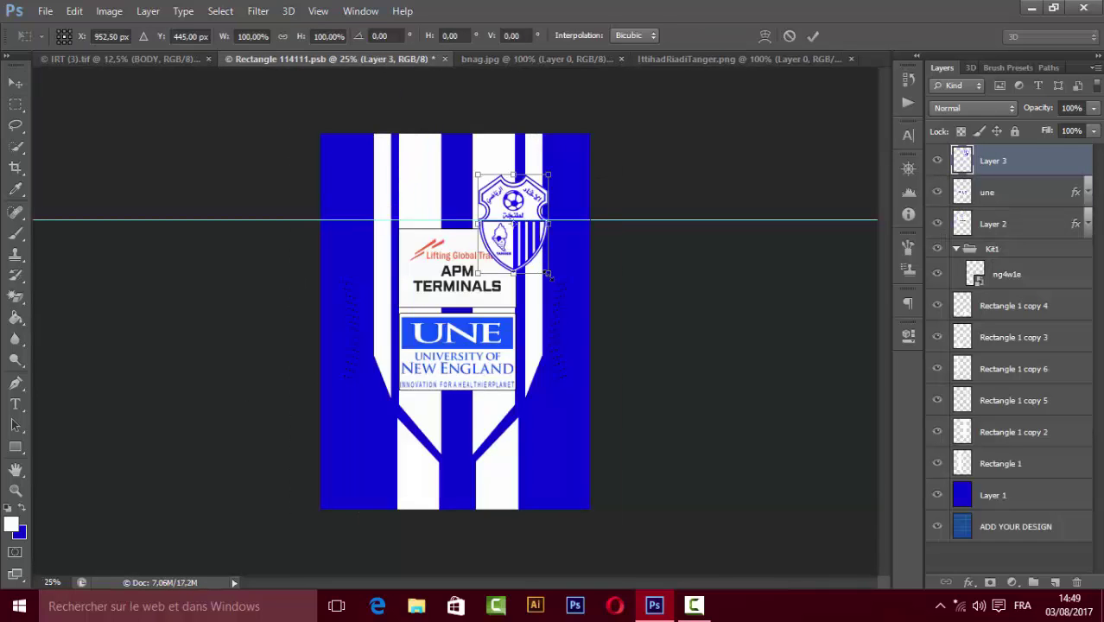
left_click_drag(550, 275, 512, 222)
key("ctrl+plus")
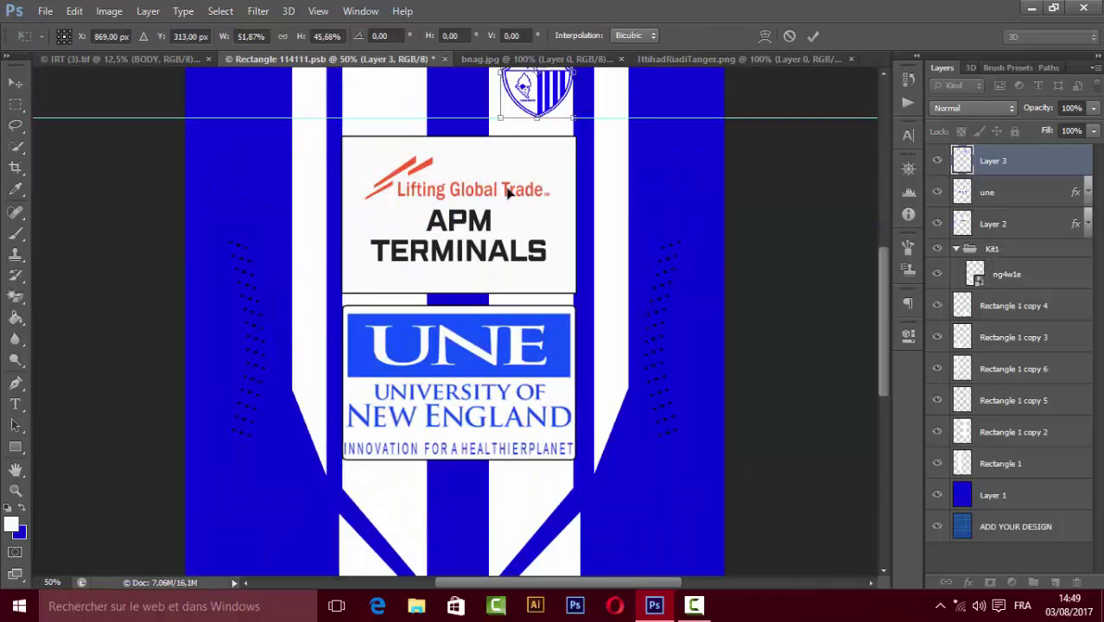
scroll(518, 259, "up", 3)
mouse_move(564, 250)
left_mouse_down()
mouse_move(596, 245)
mouse_move(592, 228)
left_mouse_up()
key("Return")
- Give the crest a white Stroke layer style and move it to the shirt's top right
double_click(1036, 165)
left_click(698, 264)
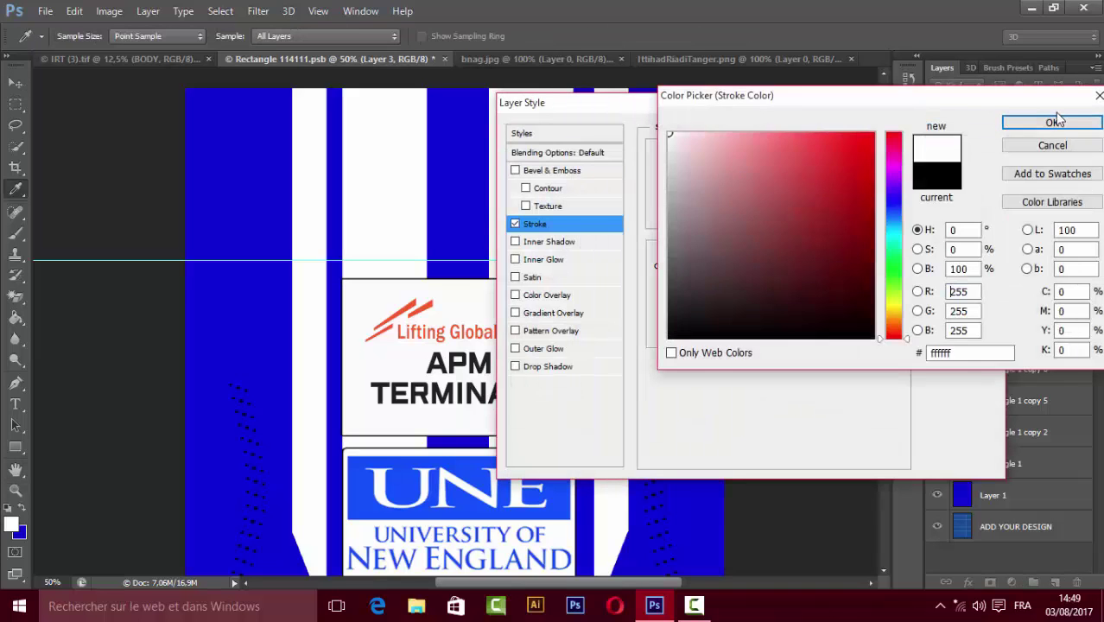
left_click(1052, 115)
left_click_drag(890, 186, 939, 193)
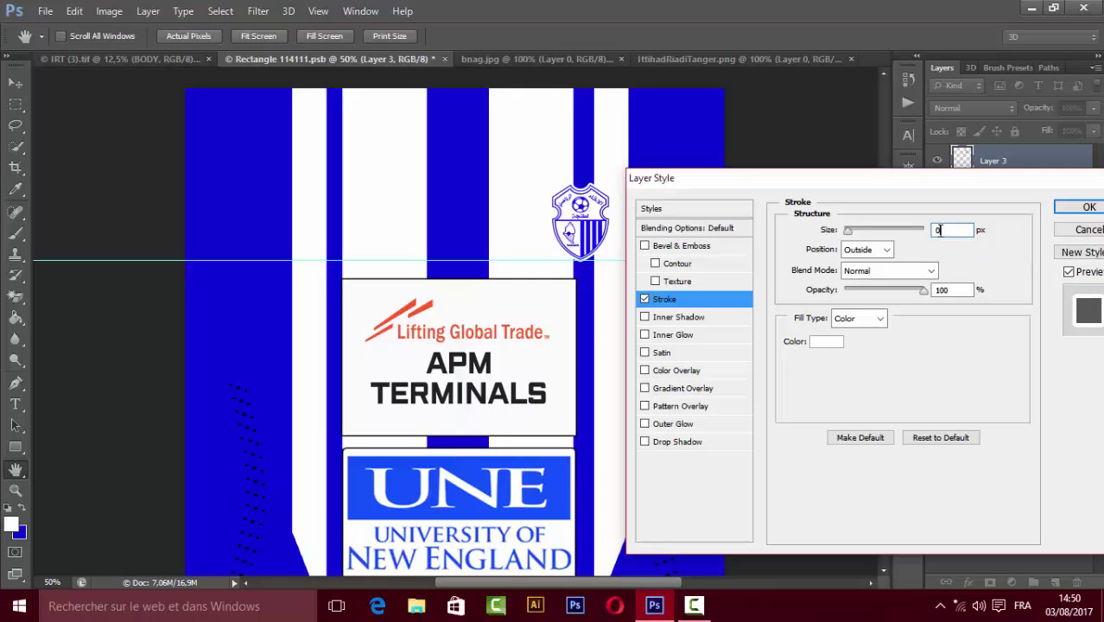
key("Return")
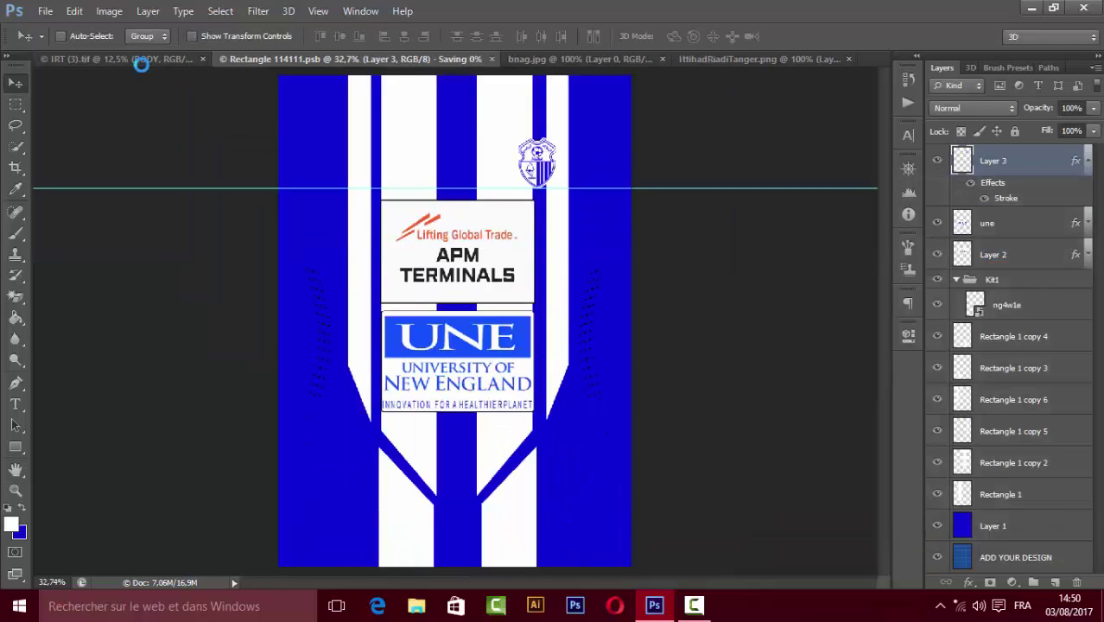
left_click(146, 59)
left_click(333, 59)
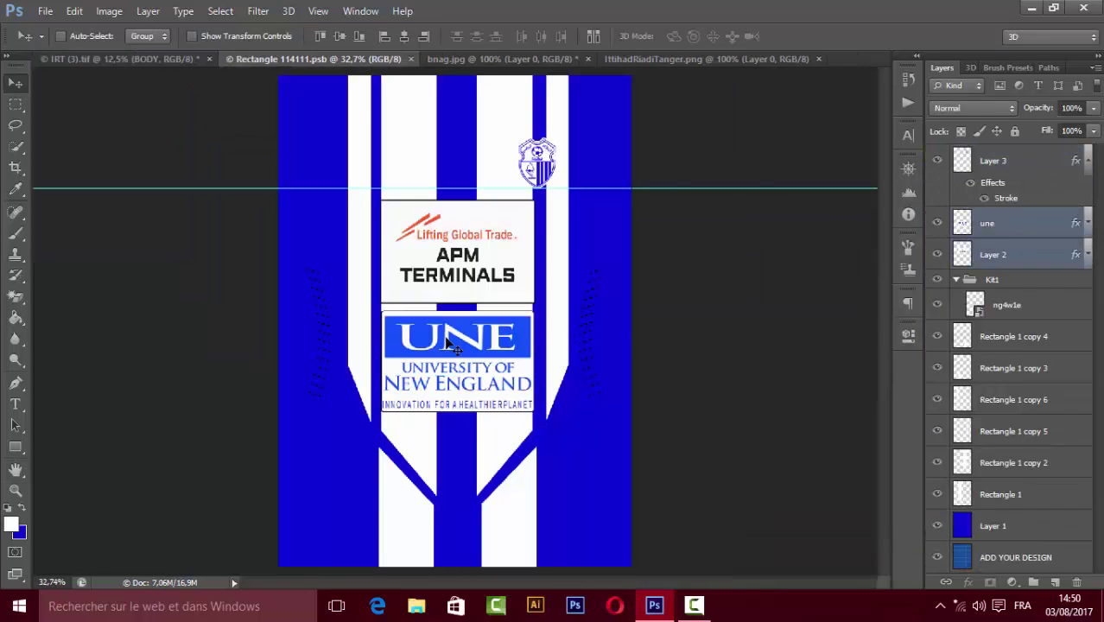
left_click_drag(536, 171, 537, 183)
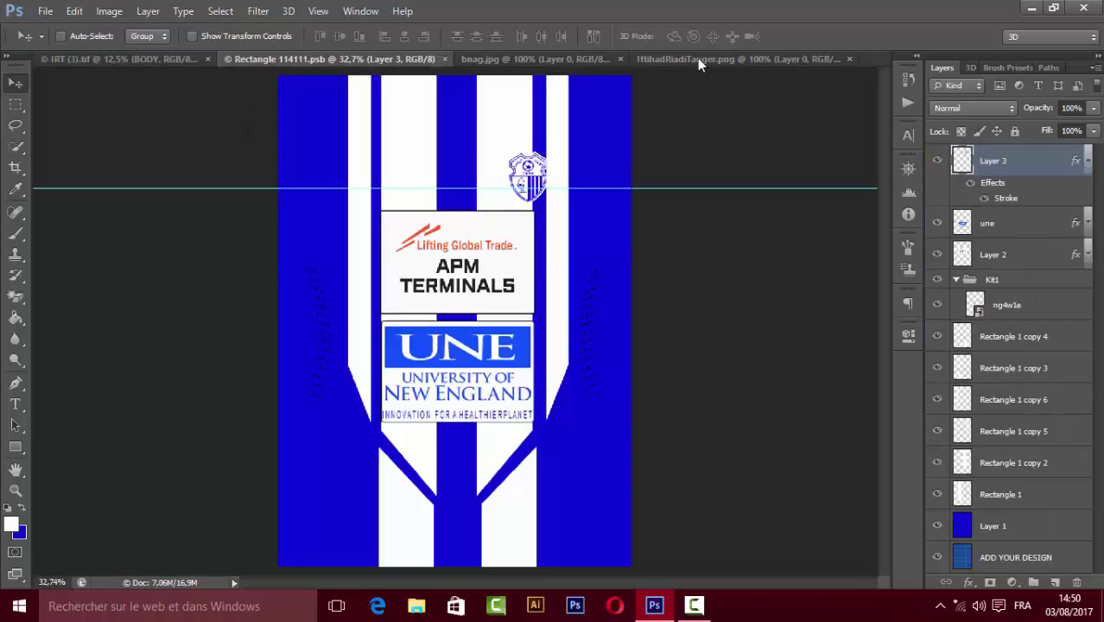
- Bring the Bang Sports logo onto the shirt front, size it with Free Transform, and save
left_click(536, 58)
mouse_move(359, 67)
left_mouse_down()
mouse_move(548, 294)
mouse_move(457, 297)
mouse_move(408, 178)
left_mouse_up()
key("ctrl+t")
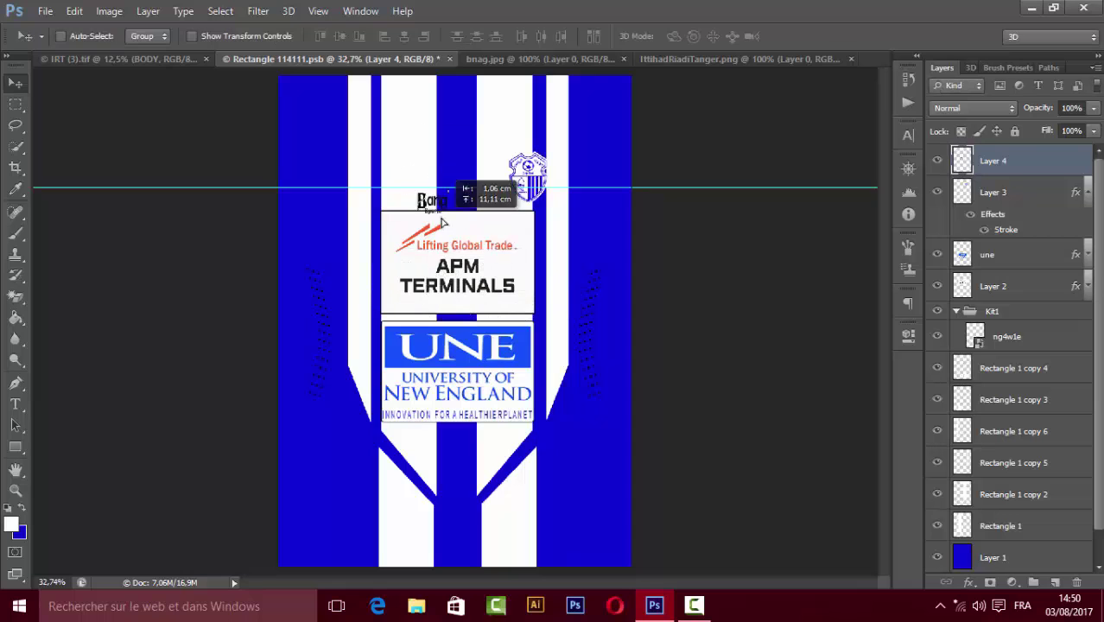
key("Return")
key("ctrl+s")
- Re-save the shirt front several times, checking the Bang logo on the kit mockup
left_click(165, 59)
left_click(333, 59)
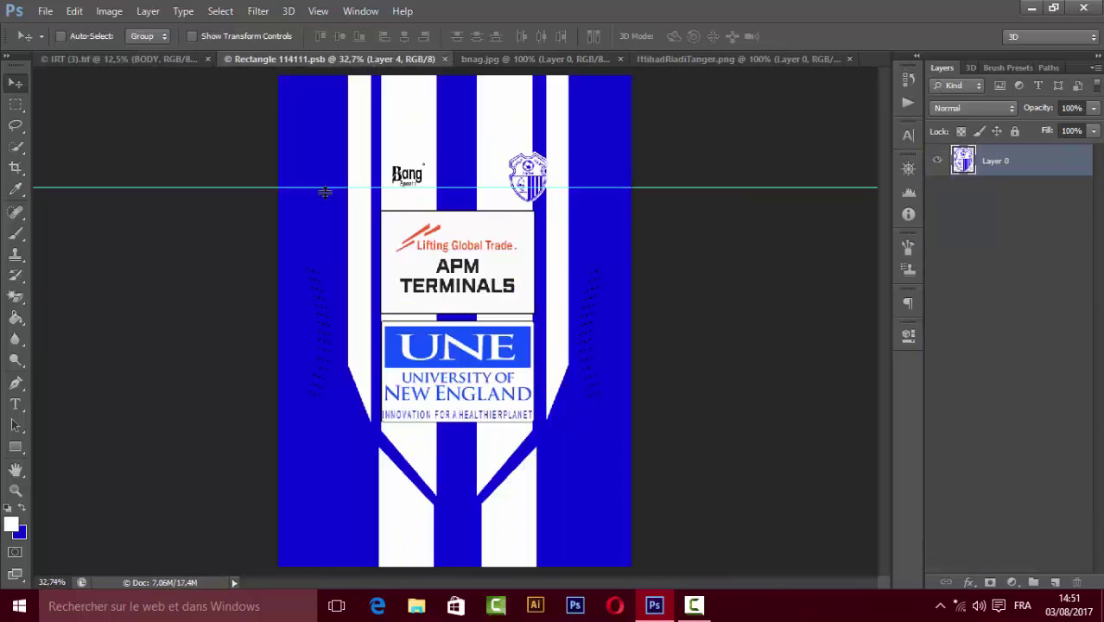
key("ctrl+t")
key("Return")
key("ctrl+s")
left_click(148, 60)
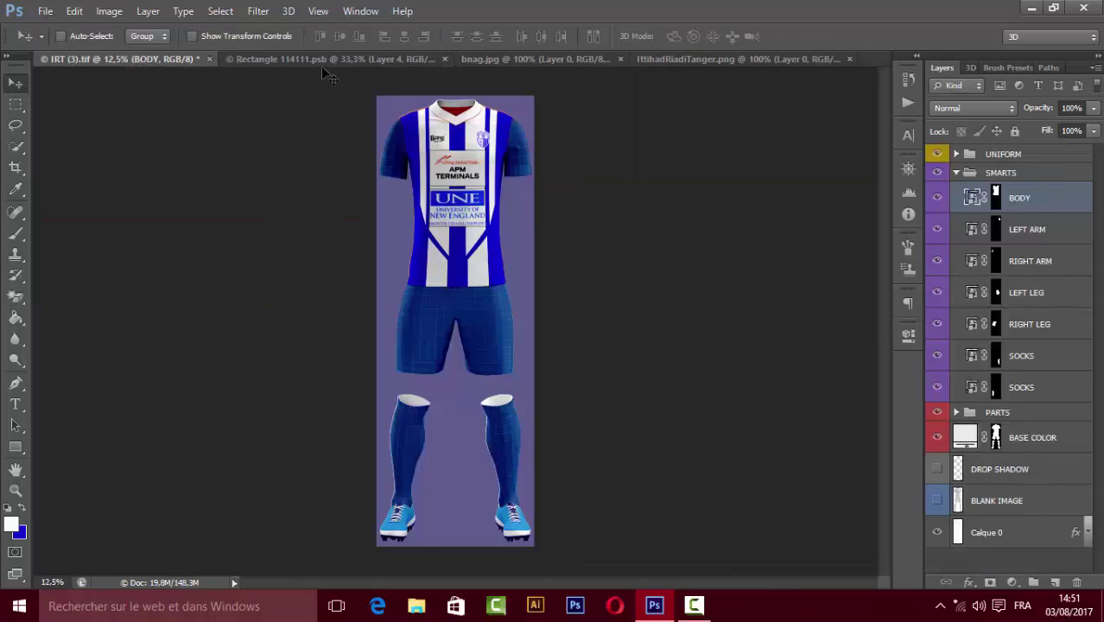
left_click(320, 59)
key("ctrl+s")
left_click(131, 61)
left_click(380, 60)
key("ctrl+s")
- Open the left sleeve artwork and draw a white bottom band plus a second rectangle
left_click(444, 59)
double_click(966, 228)
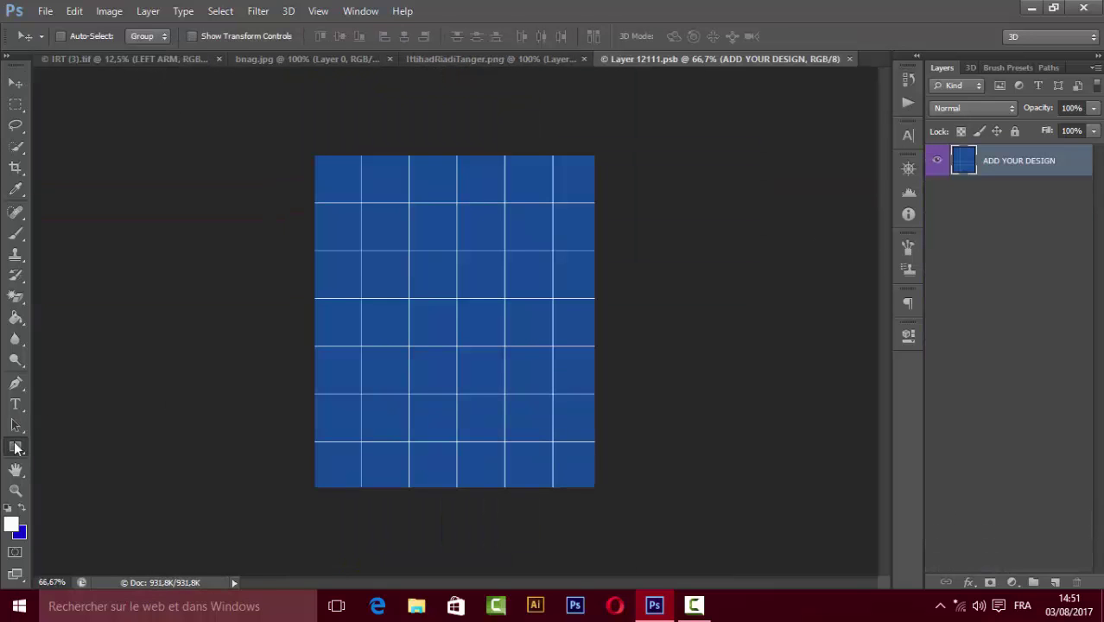
left_click(15, 448)
left_click_drag(304, 469, 607, 508)
left_click(179, 62)
left_click(735, 59)
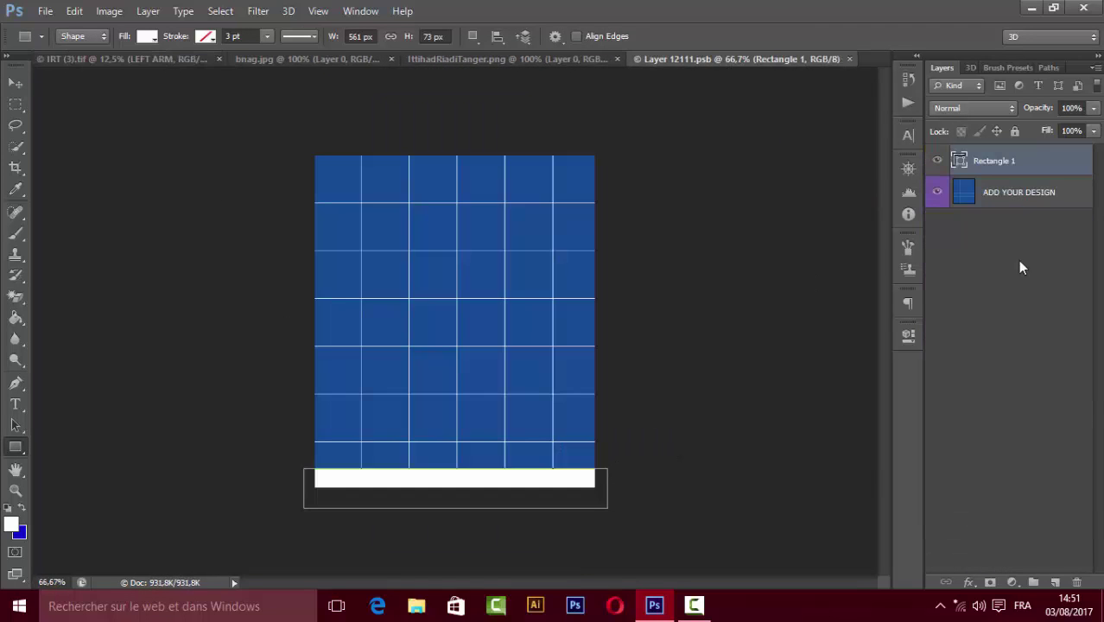
left_click_drag(602, 152, 469, 438)
left_click(121, 59)
left_click(734, 59)
- Fill the second rectangle blue and stretch it over the sleeve above the white band
left_click(1033, 224)
left_click(1011, 164)
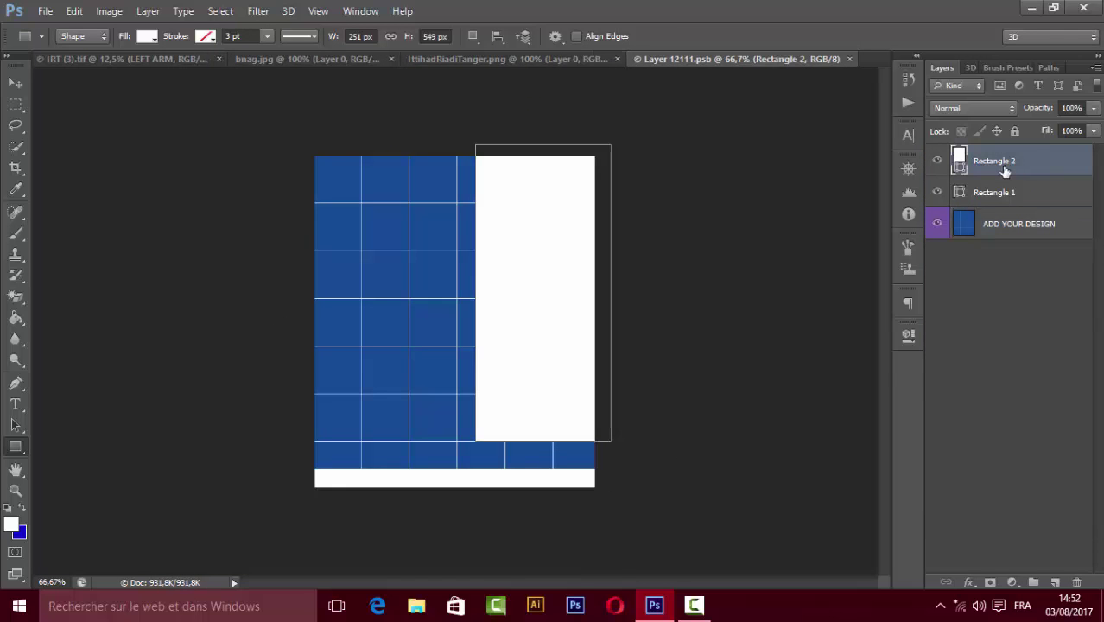
double_click(961, 170)
left_click(1011, 115)
key("ctrl+t")
mouse_move(475, 441)
left_mouse_down()
mouse_move(423, 467)
mouse_move(307, 467)
left_mouse_up()
key("Return")
- Erase the Bang Sports logo down to just the B
left_click(299, 59)
right_click(16, 296)
left_click(87, 288)
right_click(495, 238)
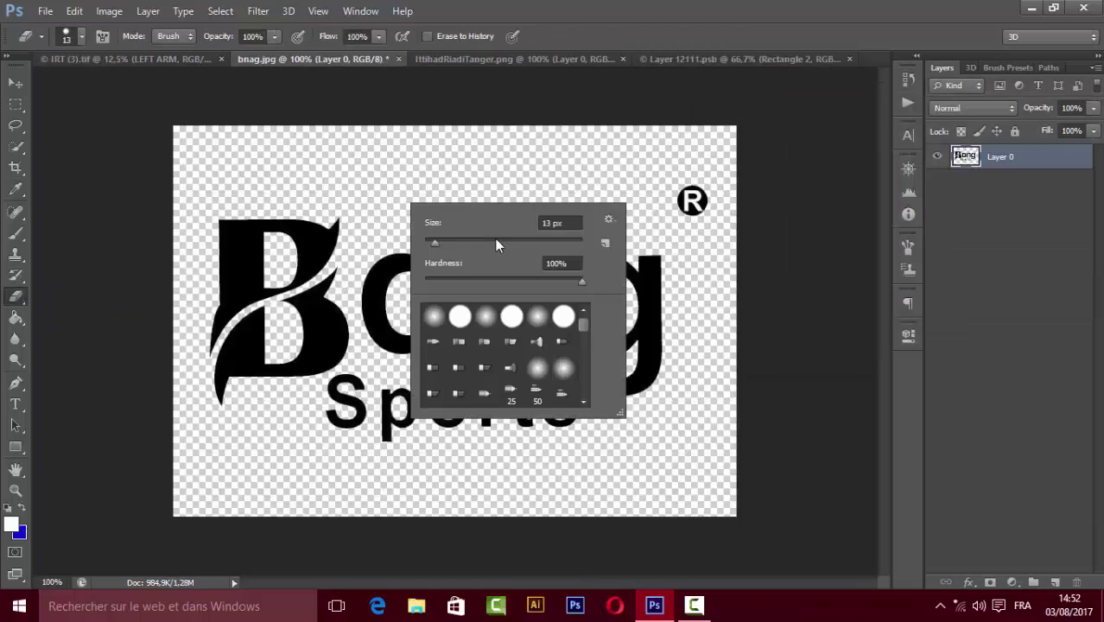
mouse_move(429, 199)
left_mouse_down()
mouse_move(506, 309)
mouse_move(523, 239)
mouse_move(542, 382)
mouse_move(354, 413)
mouse_move(667, 60)
mouse_move(518, 296)
left_mouse_up()
key("v")
- Add a white Color Overlay to the B and nudge it right on the sleeve
double_click(1037, 87)
left_click(683, 370)
left_click(956, 237)
left_click(670, 134)
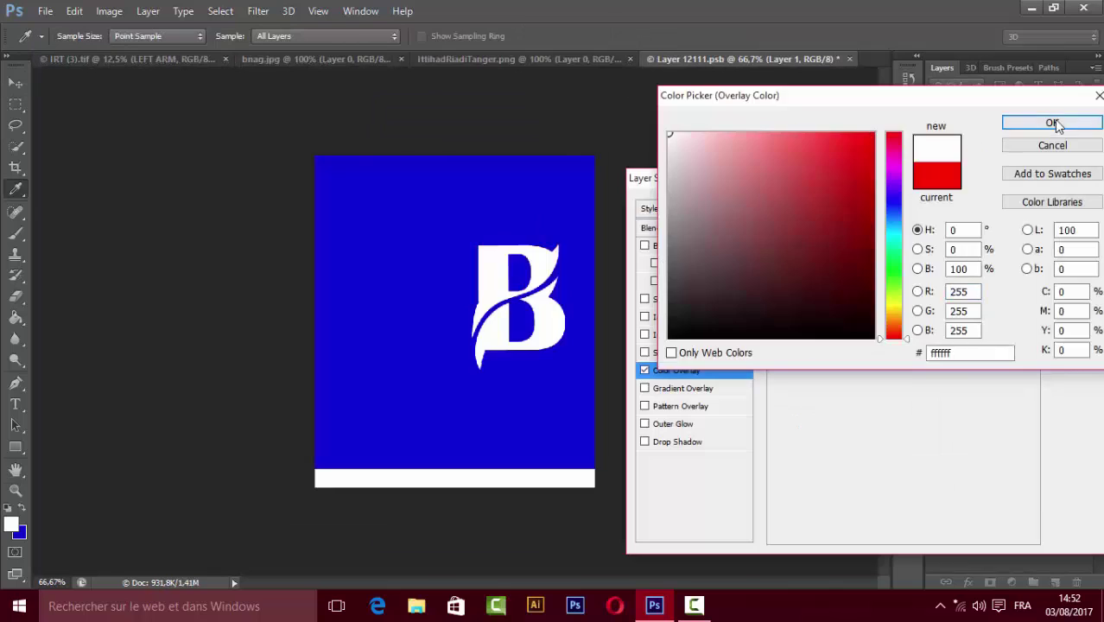
left_click(1052, 123)
key("Return")
left_click_drag(518, 302, 529, 307)
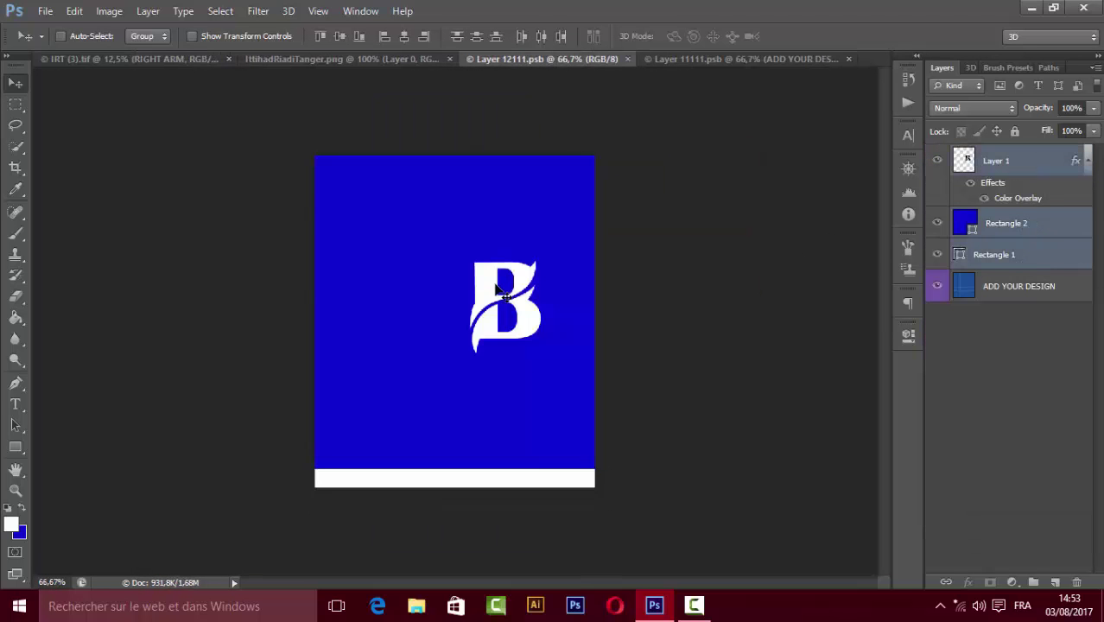
- Copy the white B into the right sleeve artwork, position it, and check both sleeves on the mockup
left_click_drag(499, 289, 485, 266)
key("ctrl+t")
left_click_drag(510, 316, 425, 291)
key("Return")
left_click(938, 223)
left_click(1019, 160)
left_click(937, 223)
left_click(175, 59)
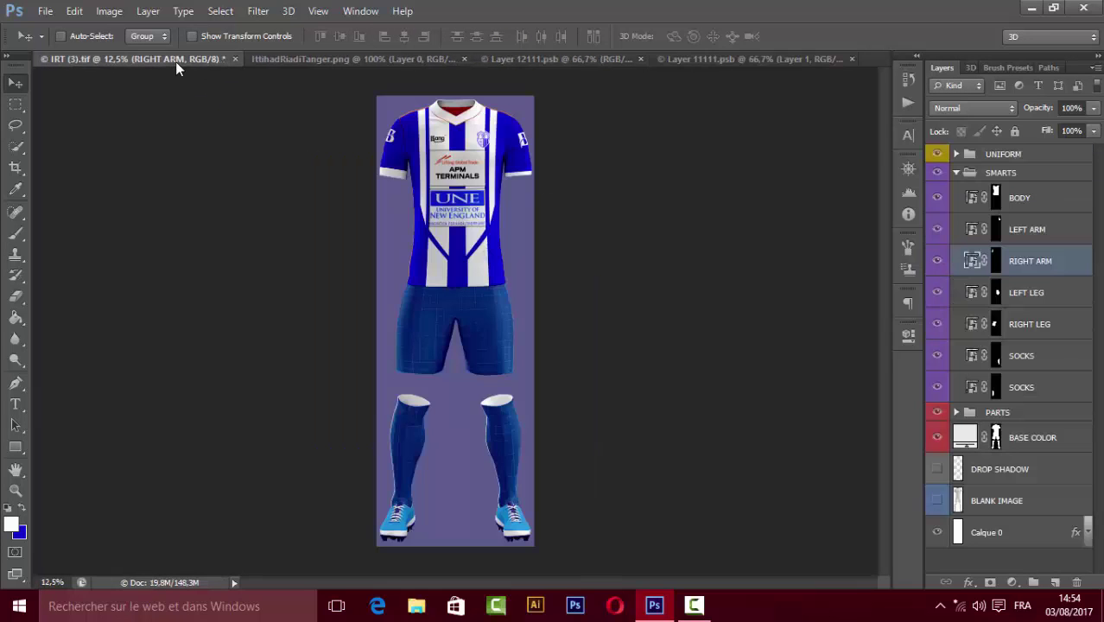
left_click(640, 59)
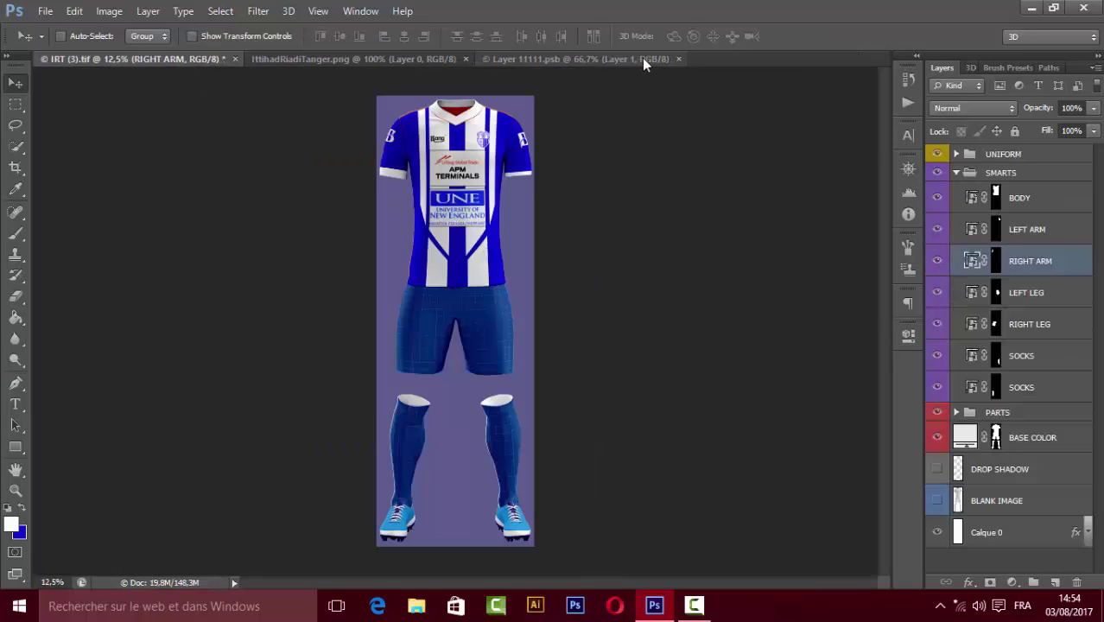
- Open the left leg artwork and draw a thin white vertical strip, shifted slightly right
double_click(973, 292)
key("Return")
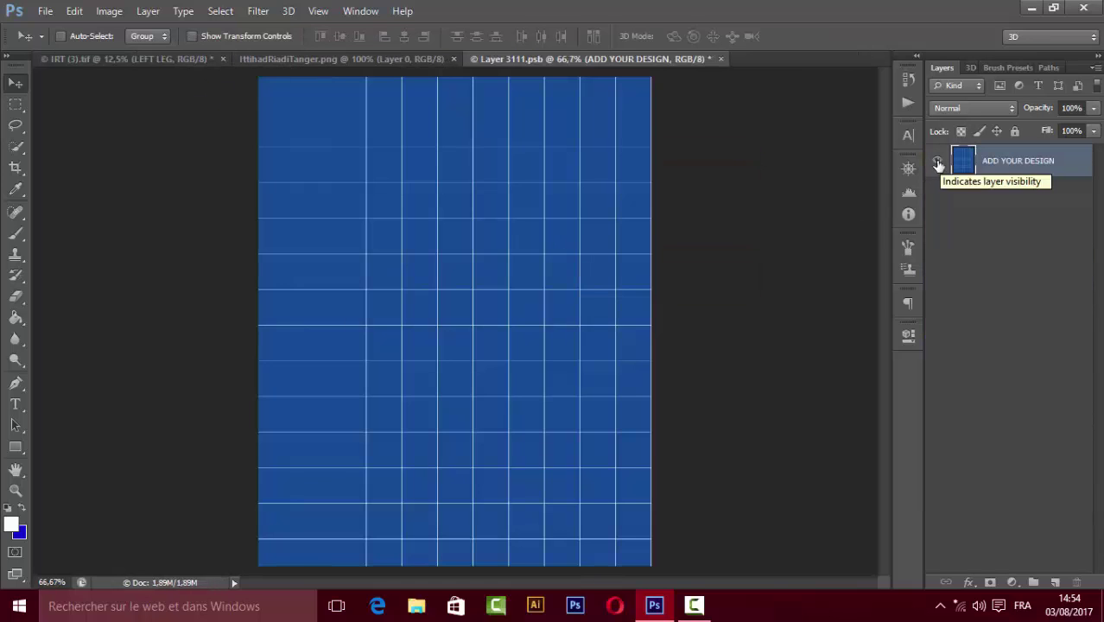
key("u")
left_click_drag(543, 230, 579, 567)
key("ctrl+s")
key("v")
left_click_drag(367, 129, 373, 131)
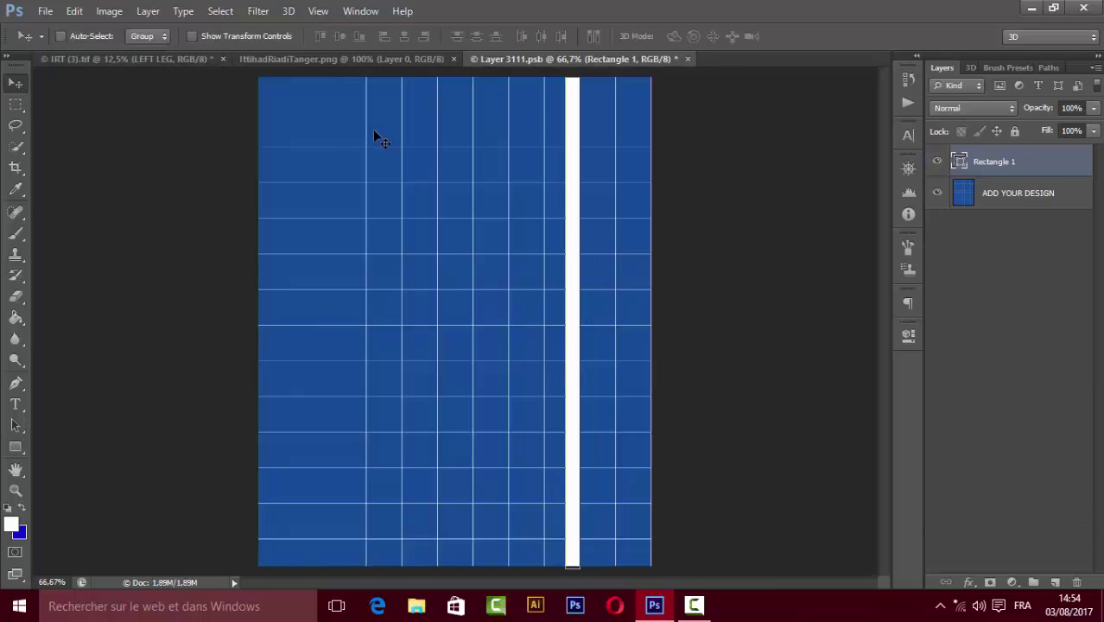
- Add a new layer above the grid, bucket-fill it bright blue, and save
left_click(1029, 197)
key("ctrl+shift+alt+n")
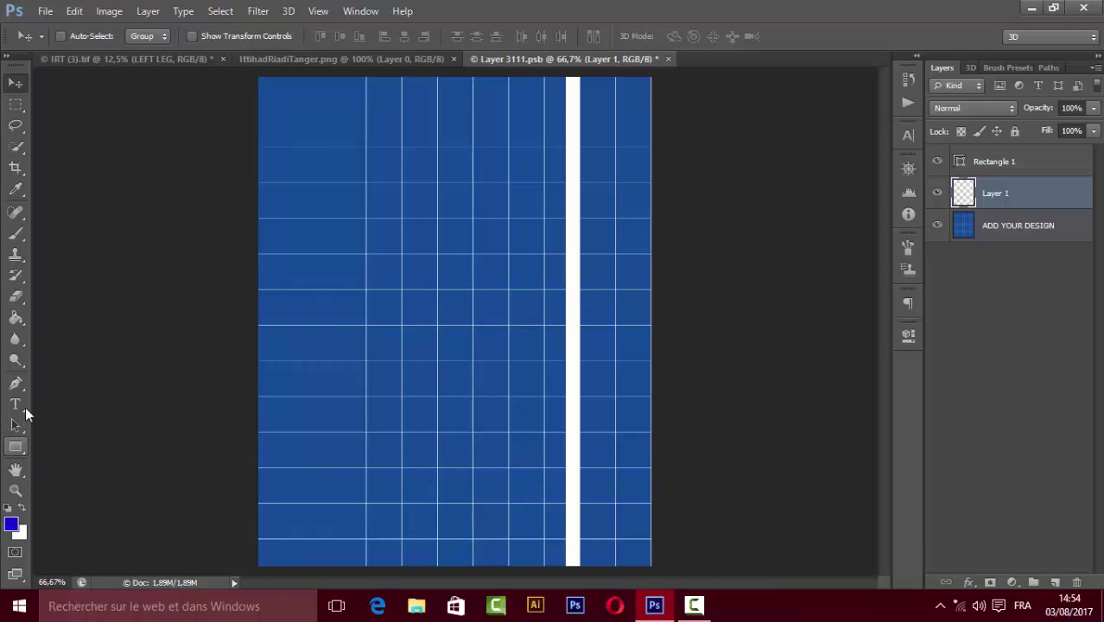
key("g")
left_click(354, 303)
key("ctrl+s")
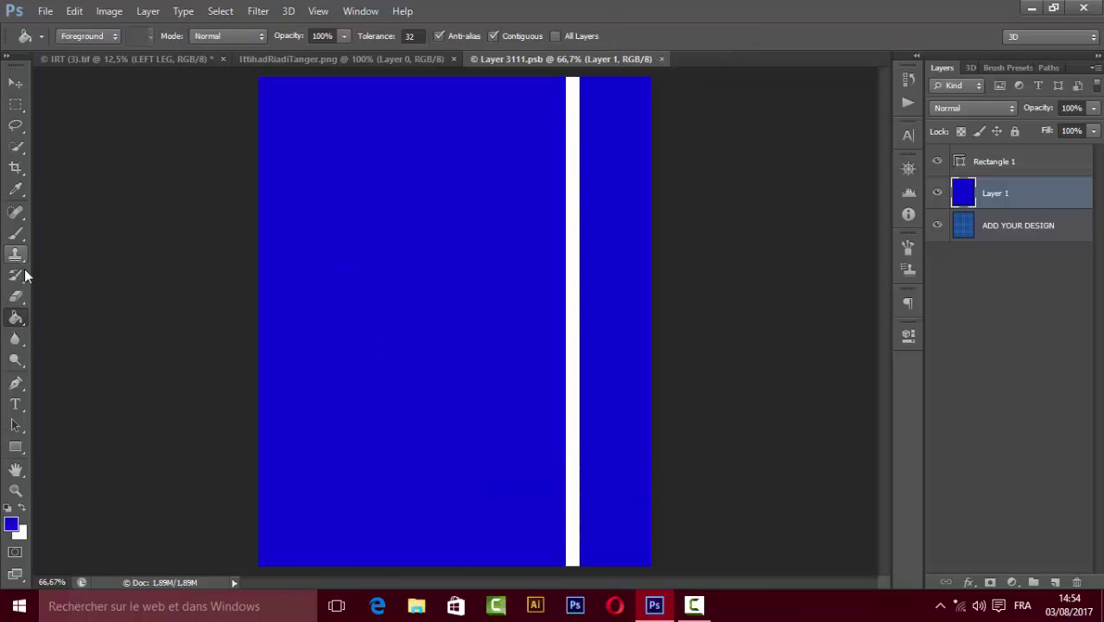
- Add a top layer, place a ruler guide, and turn a pen-drawn curve into a selection
left_click(15, 383)
key("ctrl+shift+alt+n")
key("ctrl+bracketright")
key("ctrl+r")
left_click_drag(38, 396, 428, 397)
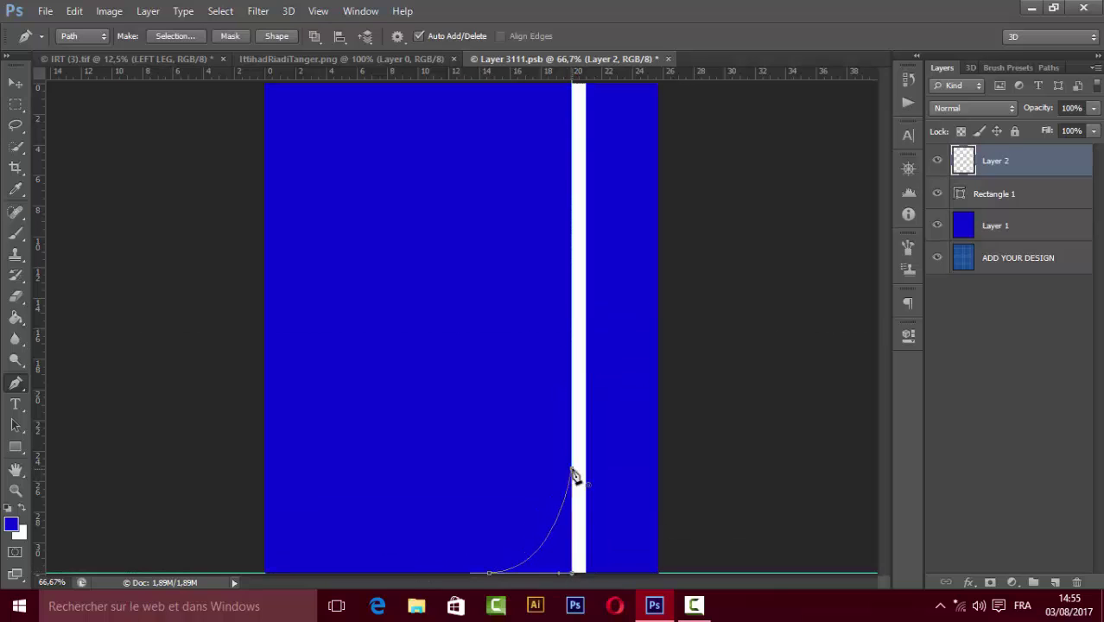
left_click(175, 36)
key("Return")
key("g")
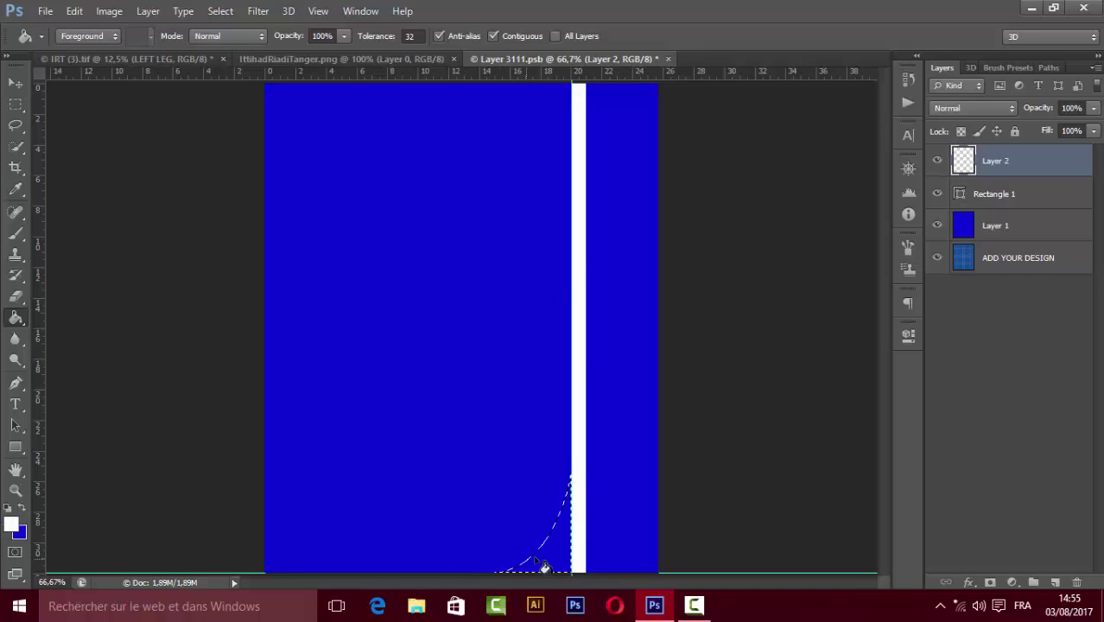
- Try a navy fill on the leg background, compare it on the mockup, then undo it
left_click(144, 57)
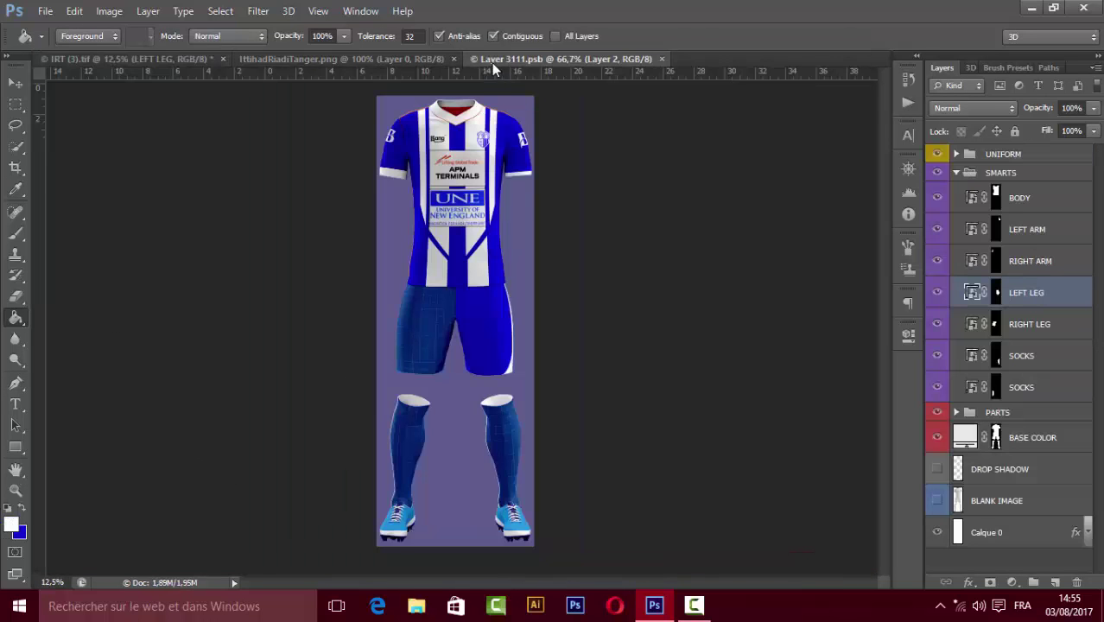
left_click(519, 59)
left_click(12, 525)
left_click(1048, 118)
left_click(456, 330)
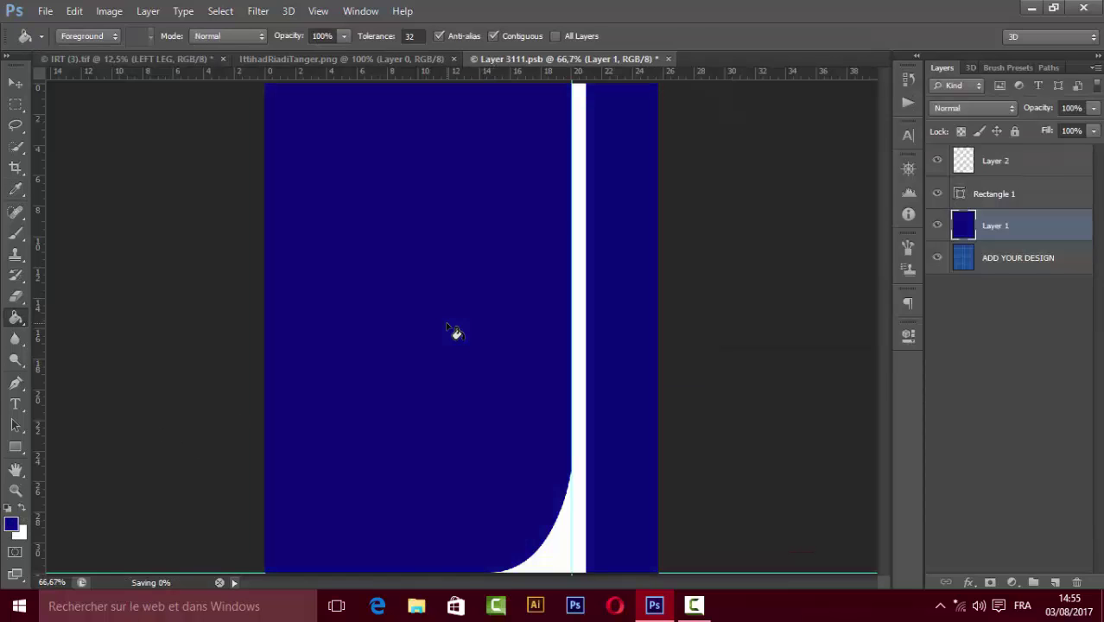
left_click(129, 59)
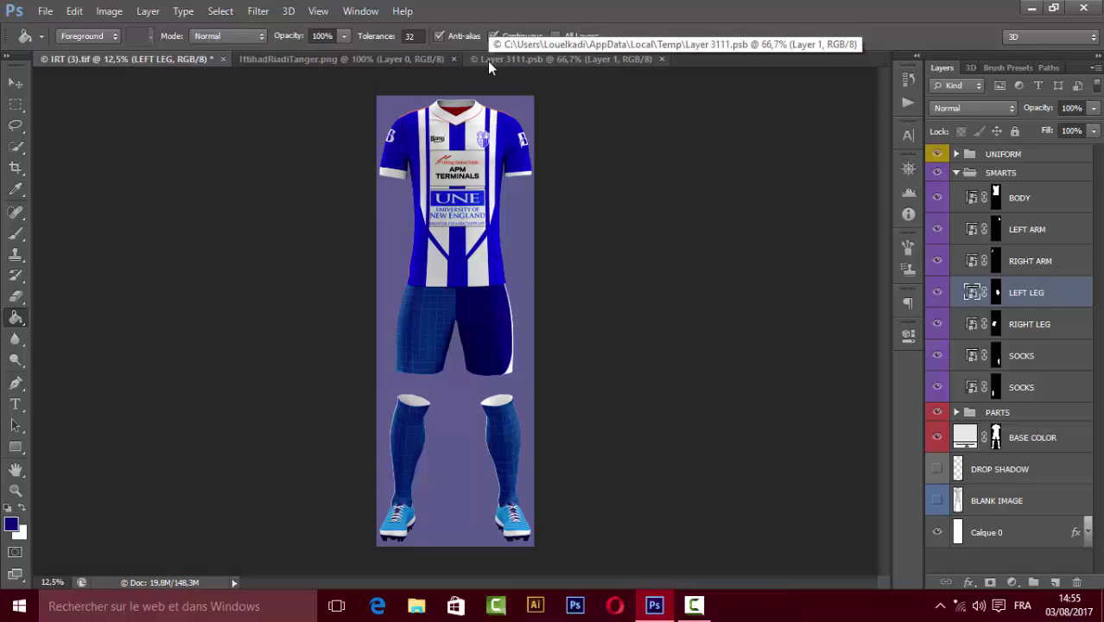
left_click(518, 59)
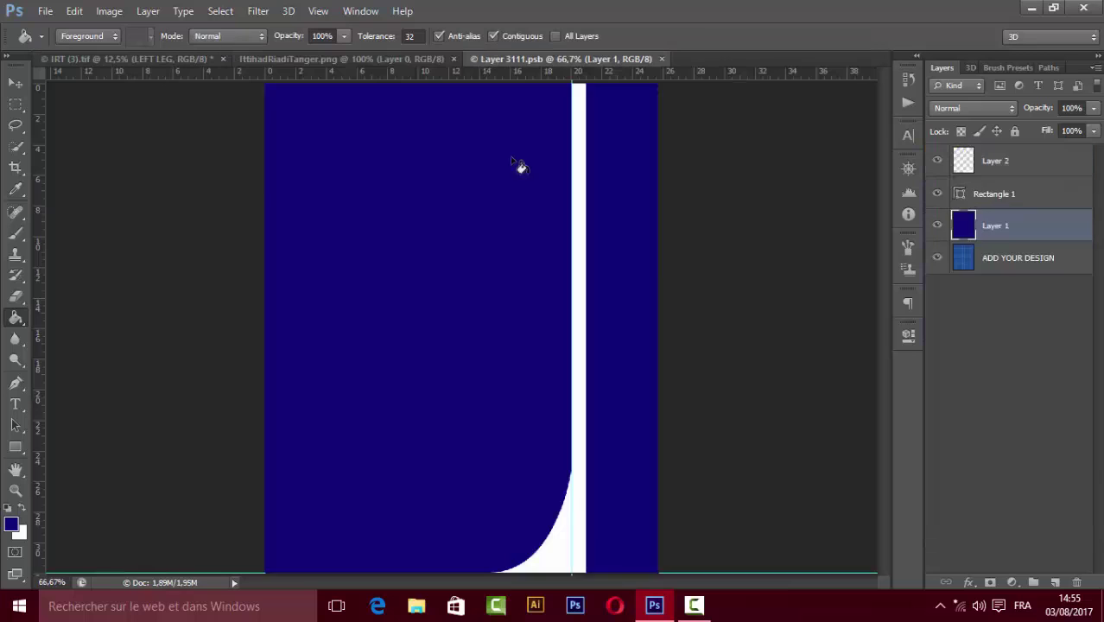
key("ctrl+z")
left_click(17, 422)
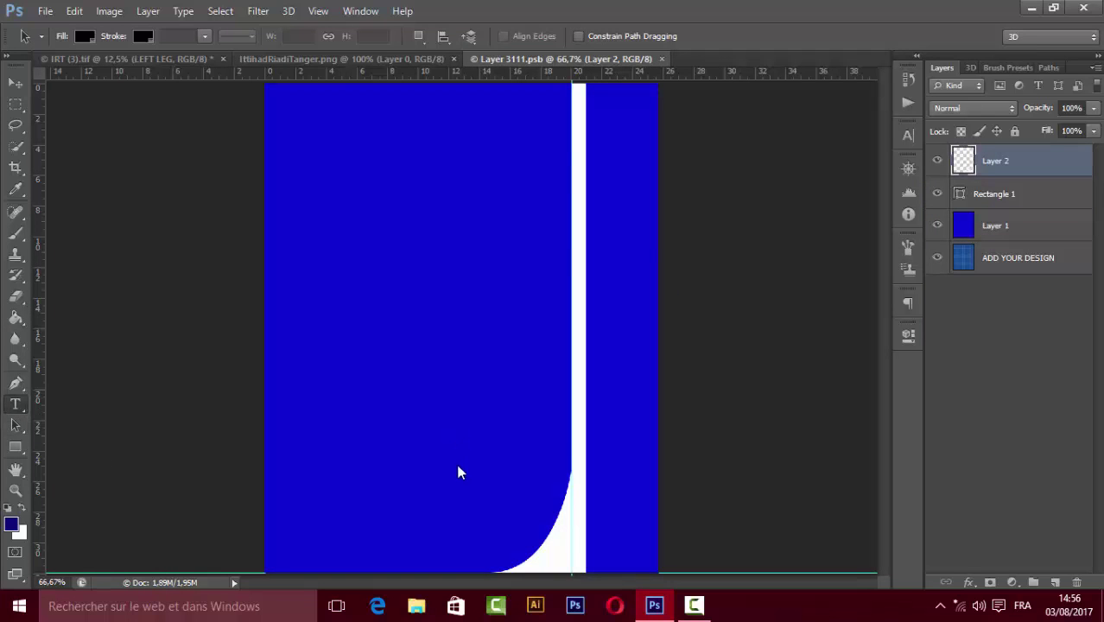
- Add an enlarged number 11 on the left shorts leg, moved down and right
left_click(442, 439)
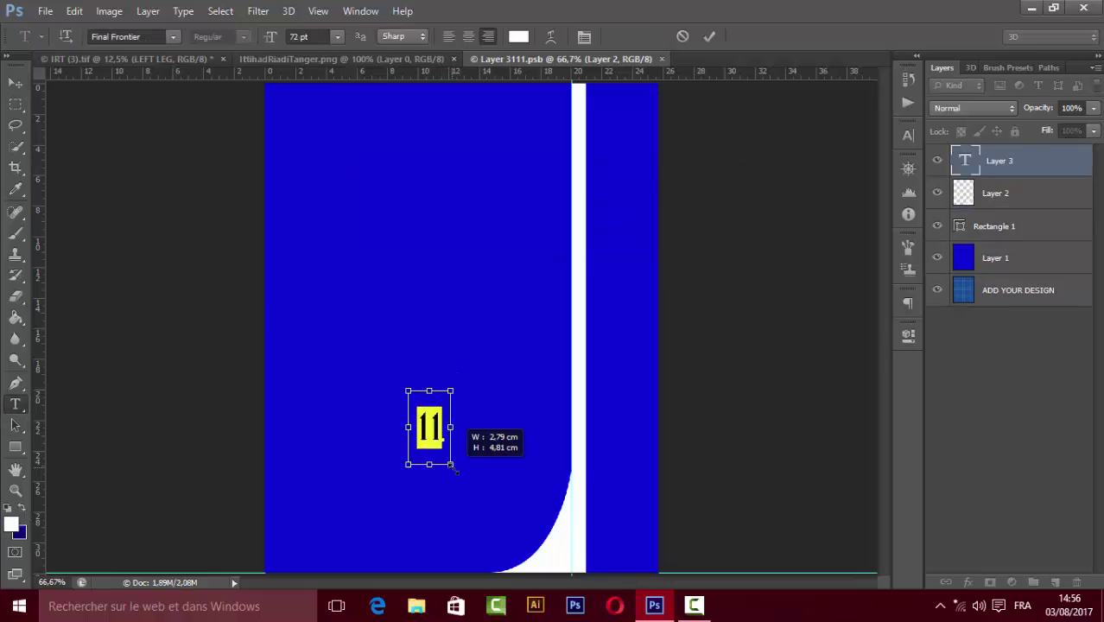
left_click_drag(452, 467, 479, 496)
left_click(15, 83)
left_click_drag(437, 339, 519, 399)
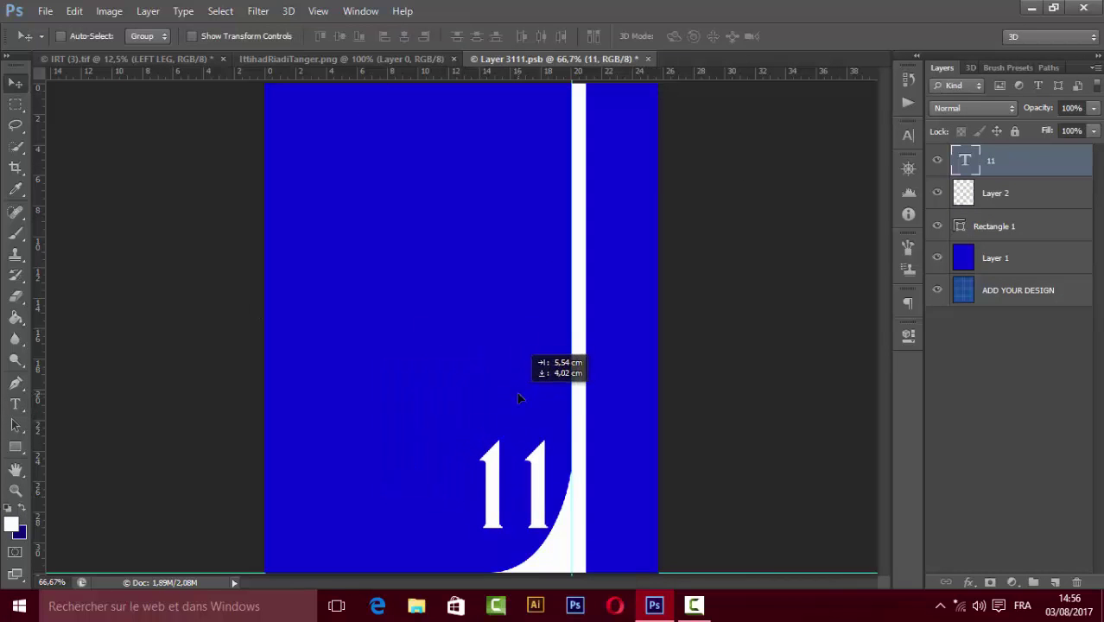
left_click(174, 60)
left_click(518, 59)
- Restyle the 11 in Trebuchet MS with -140 tracking
key("t")
double_click(510, 484)
left_click(172, 37)
scroll(238, 130, "down", 10)
left_click(251, 389)
left_click(908, 136)
left_click_drag(813, 186, 804, 197)
left_click(908, 136)
- Save the left leg design with the 11 nudged slightly right
key("ctrl+Return")
key("v")
key("ctrl+s")
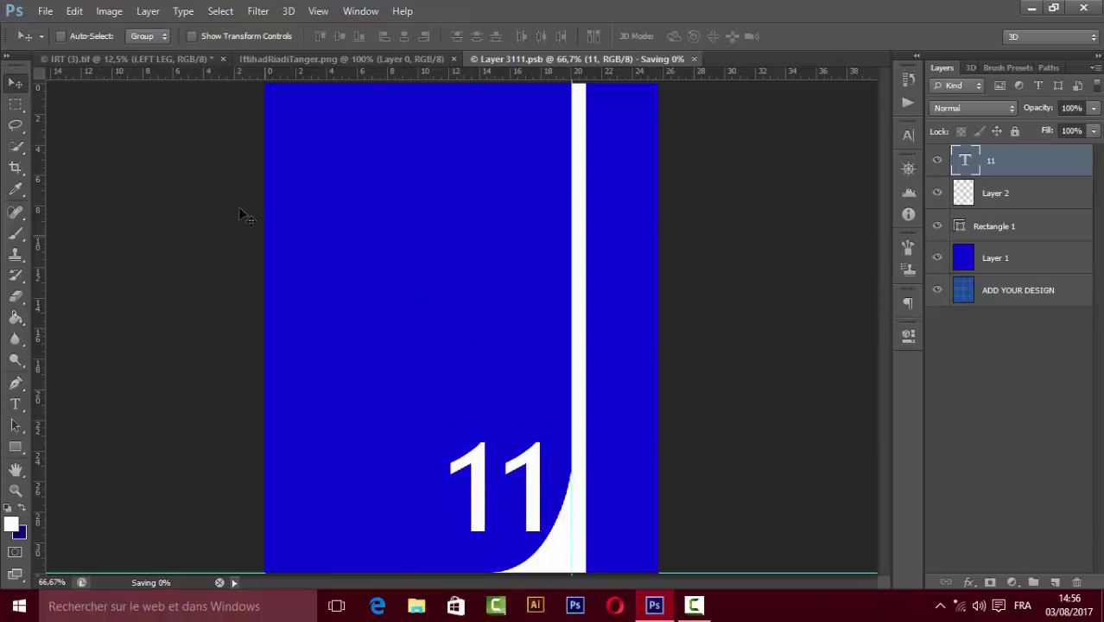
left_click_drag(530, 423, 533, 423)
- Open the RIGHT LEG smart object from the kit mockup
left_click(145, 65)
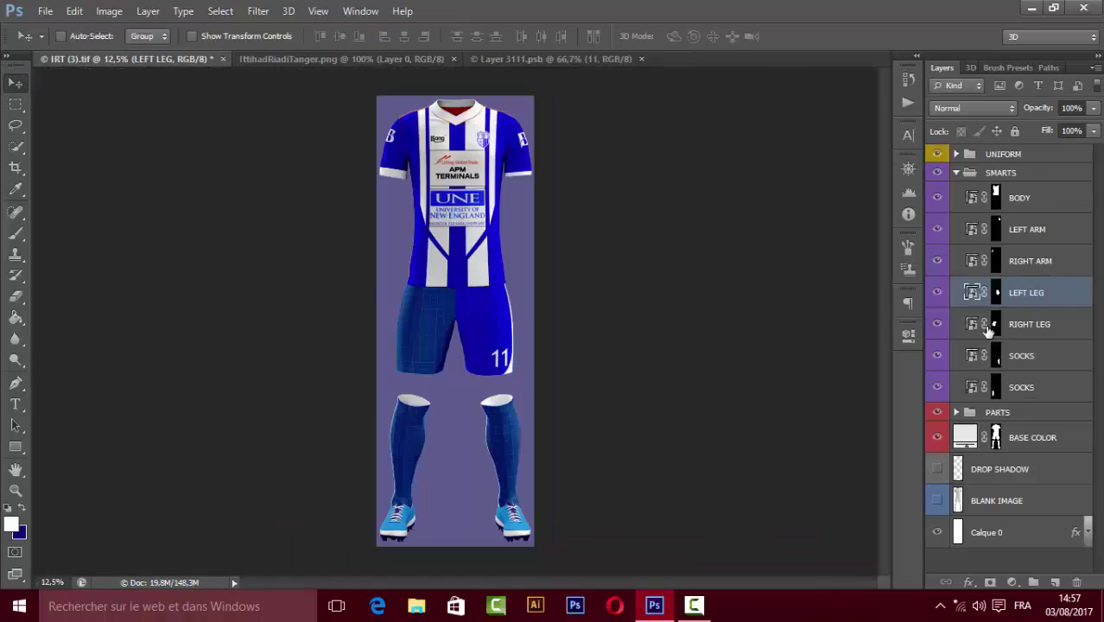
double_click(963, 323)
left_click(490, 60)
- Copy the blue panel layers into the right leg and flip the white curve horizontally
mouse_move(571, 293)
left_mouse_down()
mouse_move(512, 287)
mouse_move(577, 331)
left_mouse_up()
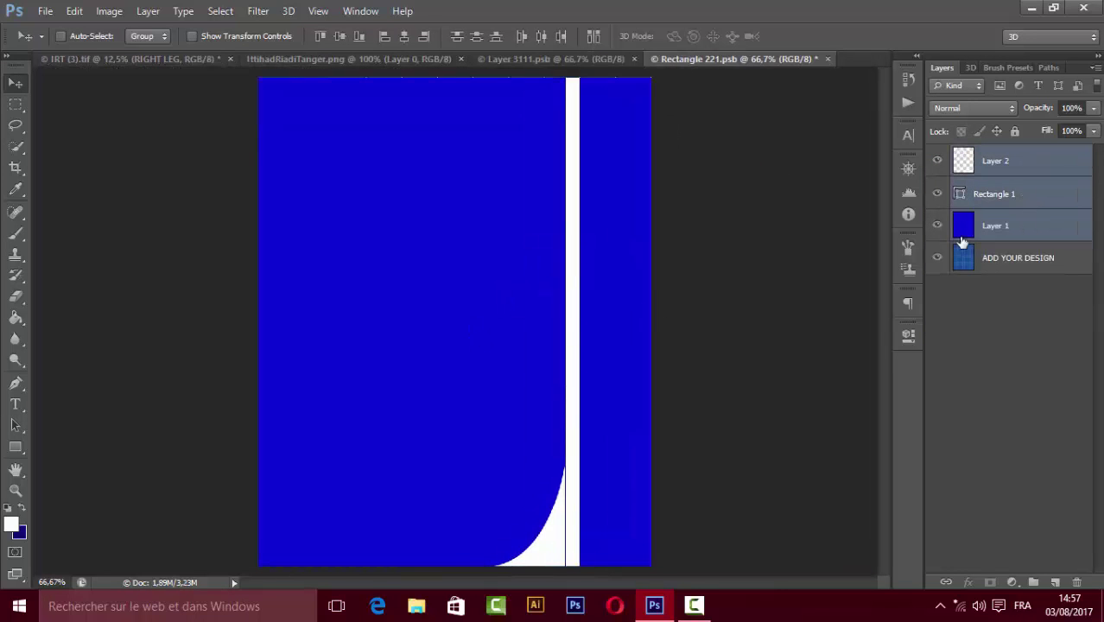
left_click(937, 226)
left_click(75, 11)
left_click(363, 488)
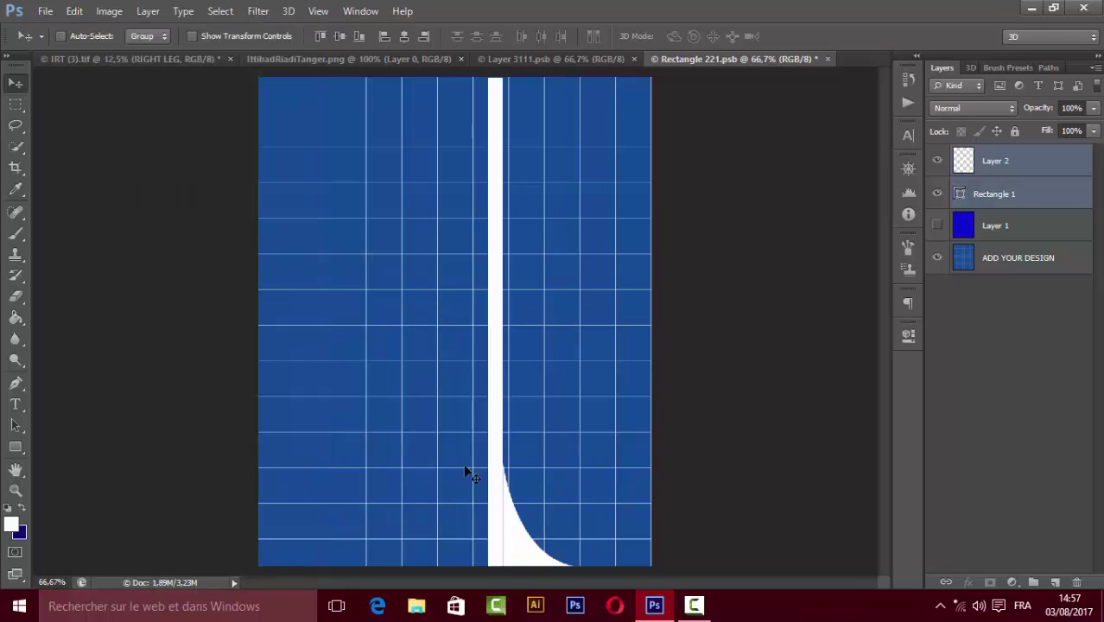
left_click_drag(466, 474, 356, 458)
left_click(938, 225)
- Bring the club crest into the right leg design and scale it down
left_click(195, 60)
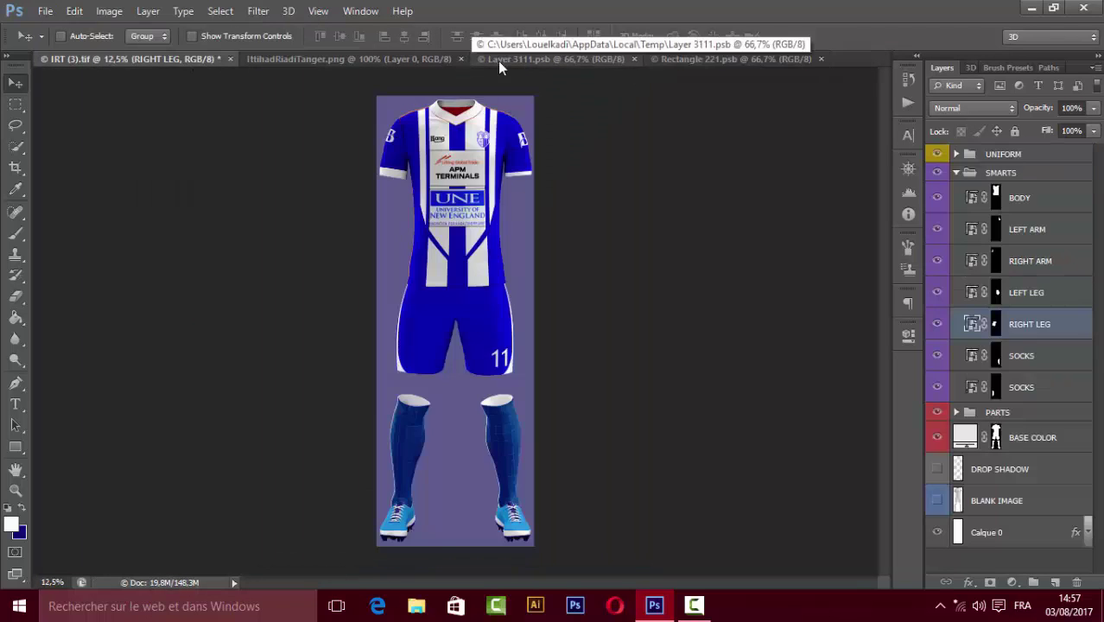
left_click(345, 59)
left_click_drag(466, 346, 440, 363)
key("ctrl+t")
mouse_move(547, 493)
left_mouse_down()
mouse_move(484, 416)
mouse_move(430, 497)
left_mouse_up()
key("Return")
- Move the crest lower on the panel and give it a Stroke outline
left_click(540, 59)
left_click(743, 59)
left_click_drag(492, 444, 492, 469)
double_click(1036, 161)
left_click(664, 299)
left_click(830, 409)
left_click(1053, 116)
left_click(1090, 206)
- Close the left leg design and open the SOCKS smart object
left_click(130, 59)
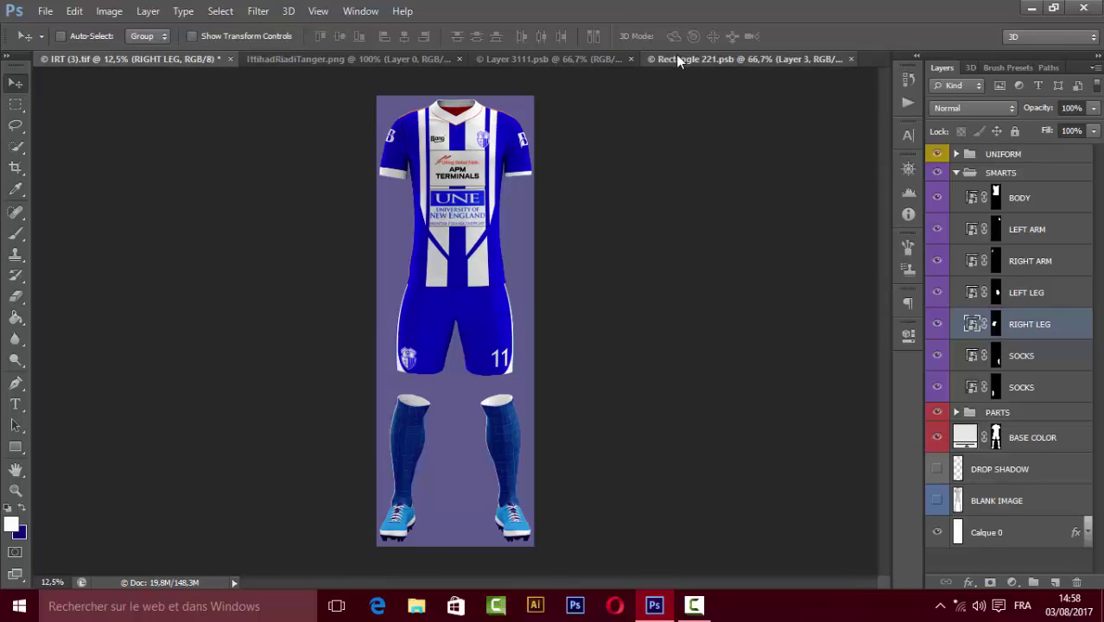
left_click(586, 57)
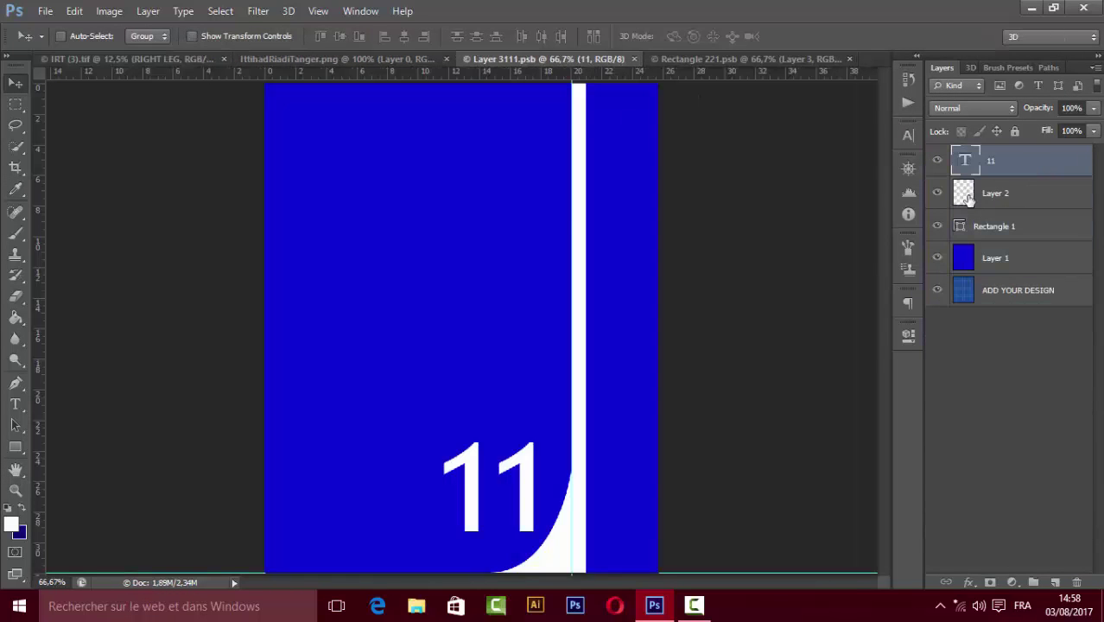
left_click(634, 58)
left_click(937, 355)
double_click(972, 355)
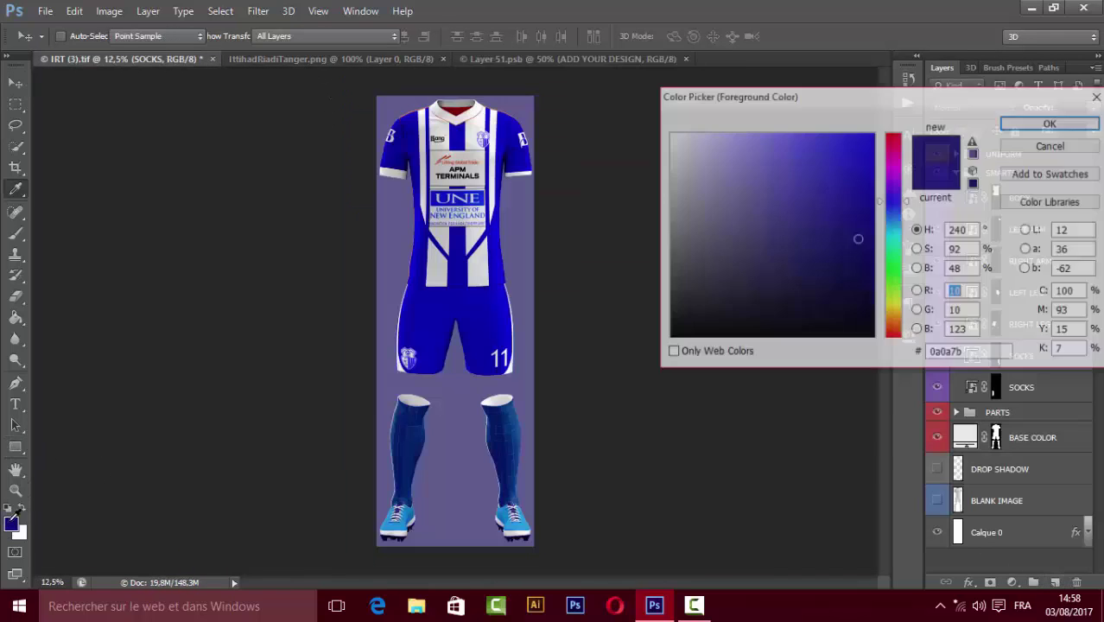
- Fill the sock canvas blue; open and close the shirt body design without saving
left_click(519, 380)
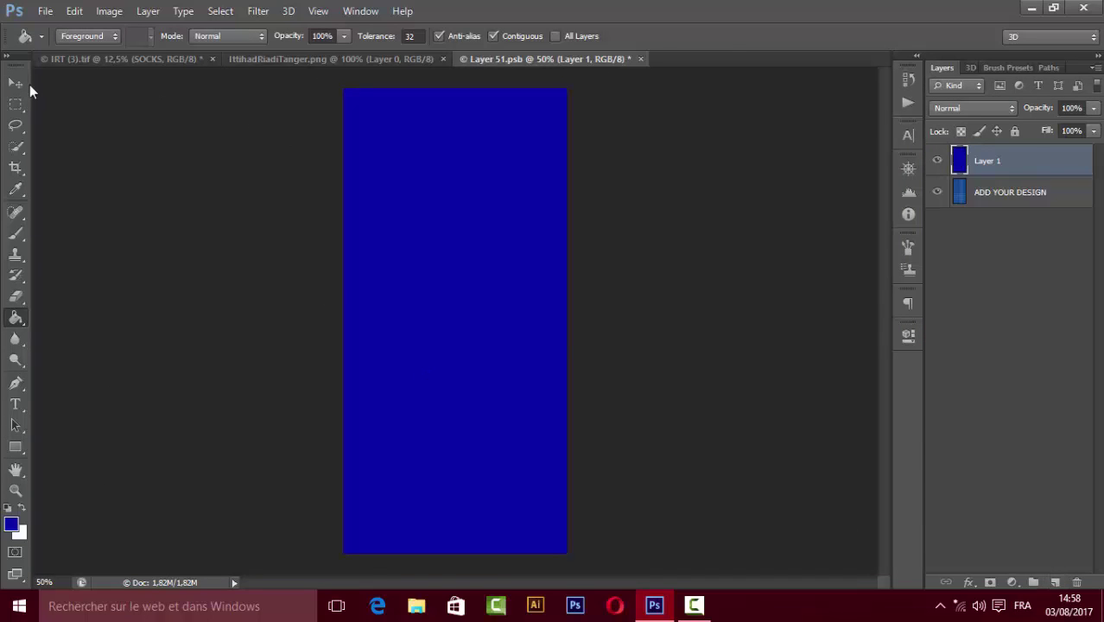
left_click(16, 83)
left_click(346, 59)
left_click(129, 59)
left_click(974, 199)
double_click(974, 199)
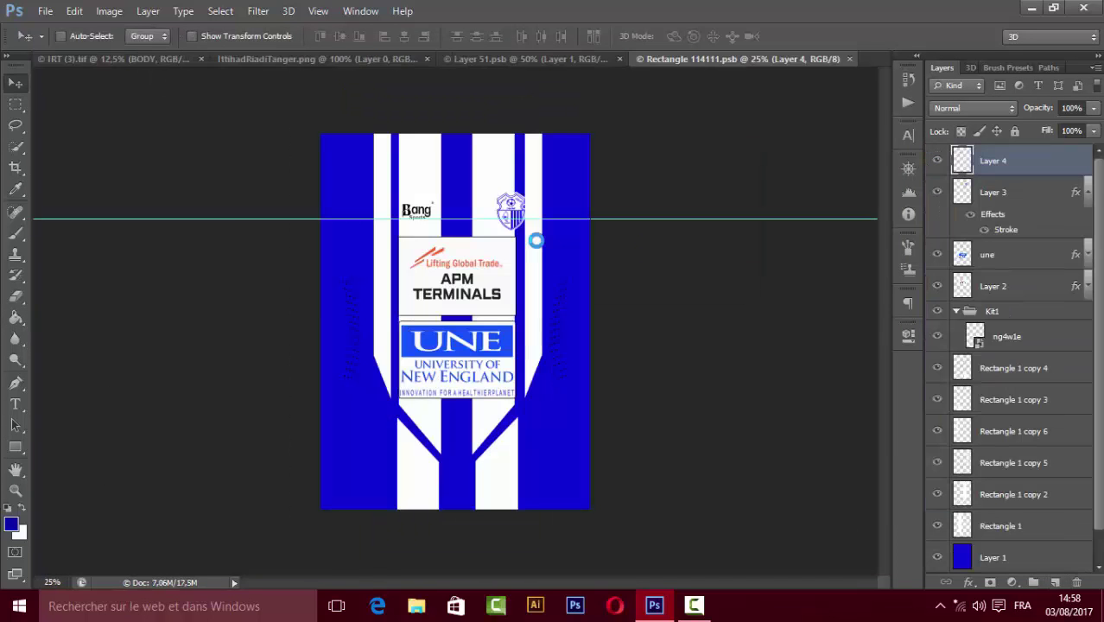
key("ctrl+w")
left_click(493, 222)
- Give the Bang logo a white Color Overlay
left_click(677, 370)
left_click(1023, 229)
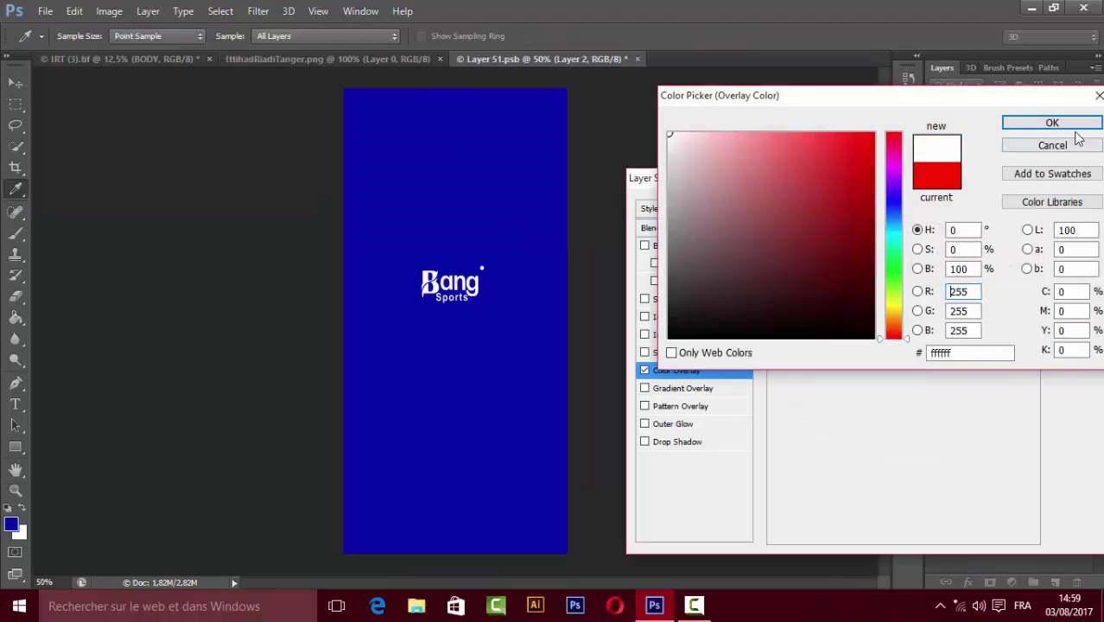
left_click(1078, 121)
left_click(1089, 206)
key("e")
key("v")
- Show the blue layer, scale the Bang logo and save the sock design
left_click(121, 59)
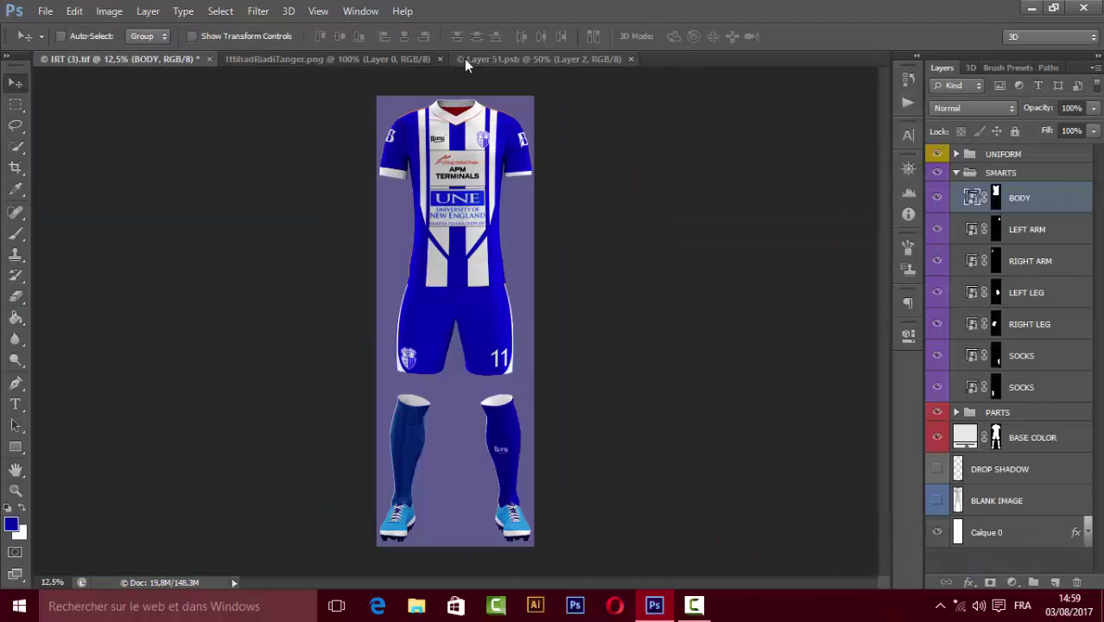
left_click(484, 59)
left_click(937, 223)
left_click(163, 59)
left_click(484, 59)
key("ctrl+t")
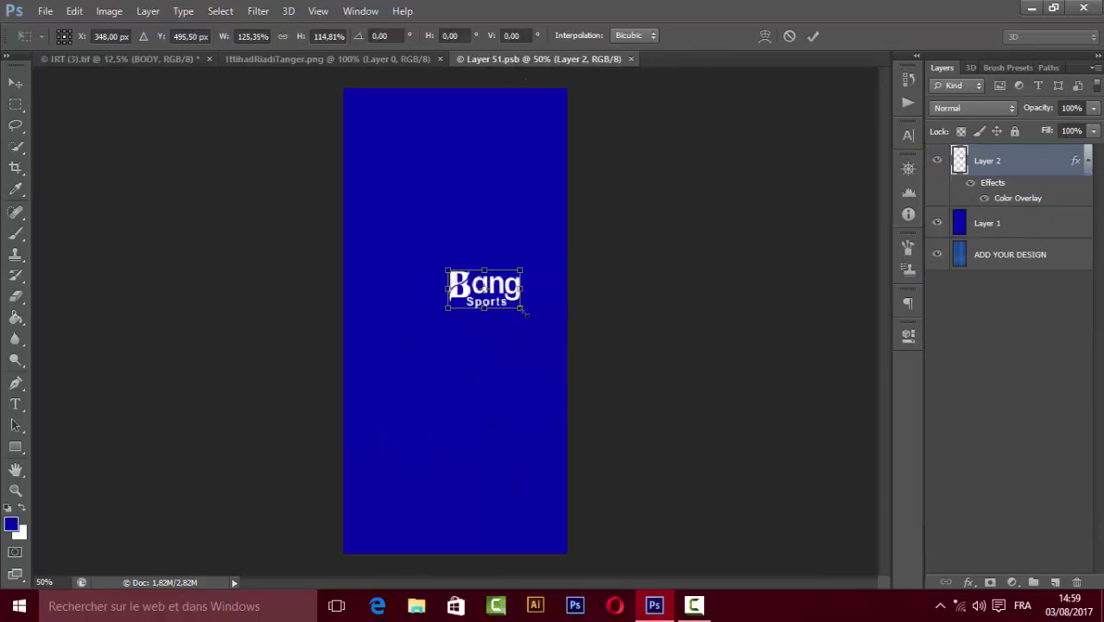
key("Return")
key("ctrl+s")
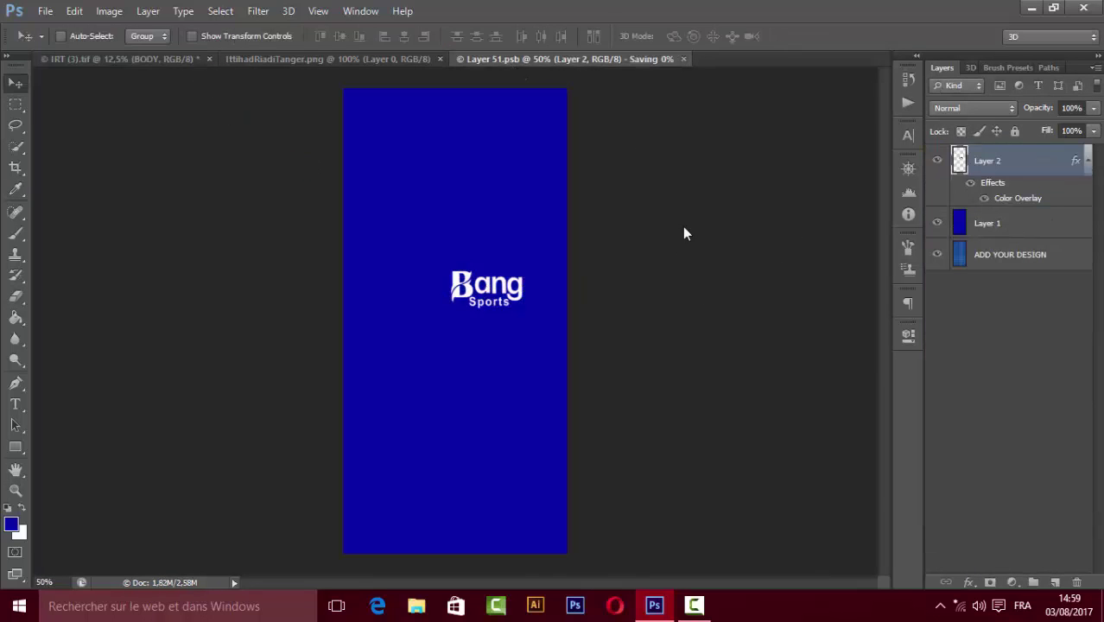
- Copy the blue fill and Bang logo into the other sock's design, Layer 4111.psb
left_click(120, 59)
double_click(965, 393)
left_click(561, 251)
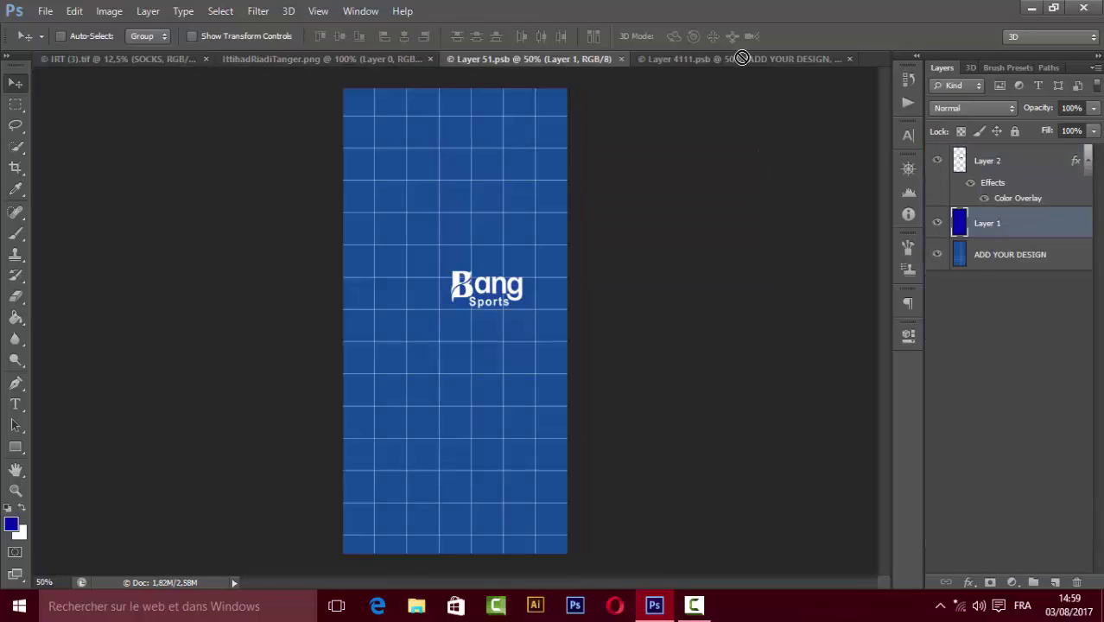
left_click(741, 58)
mouse_move(510, 185)
left_mouse_down()
mouse_move(622, 103)
mouse_move(493, 265)
mouse_move(419, 299)
left_mouse_up()
left_click(121, 59)
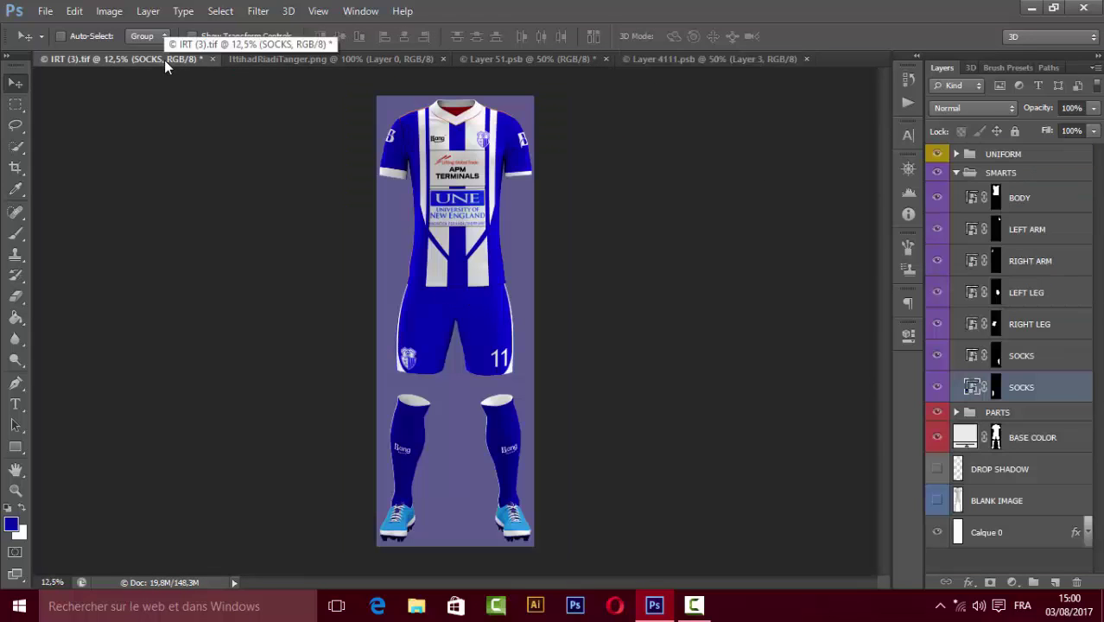
- Eyedrop the kit's blue into the SHIRT CUFF and SHIRT base colours
left_click(957, 412)
scroll(939, 420, "down", 1)
double_click(977, 451)
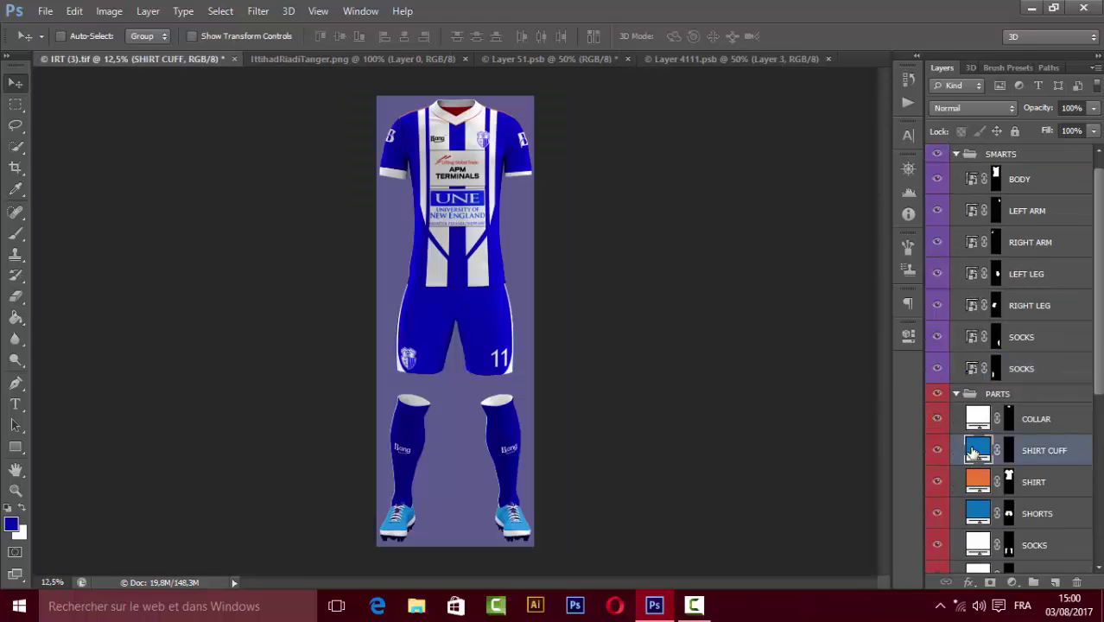
left_click(504, 236)
key("Return")
double_click(978, 482)
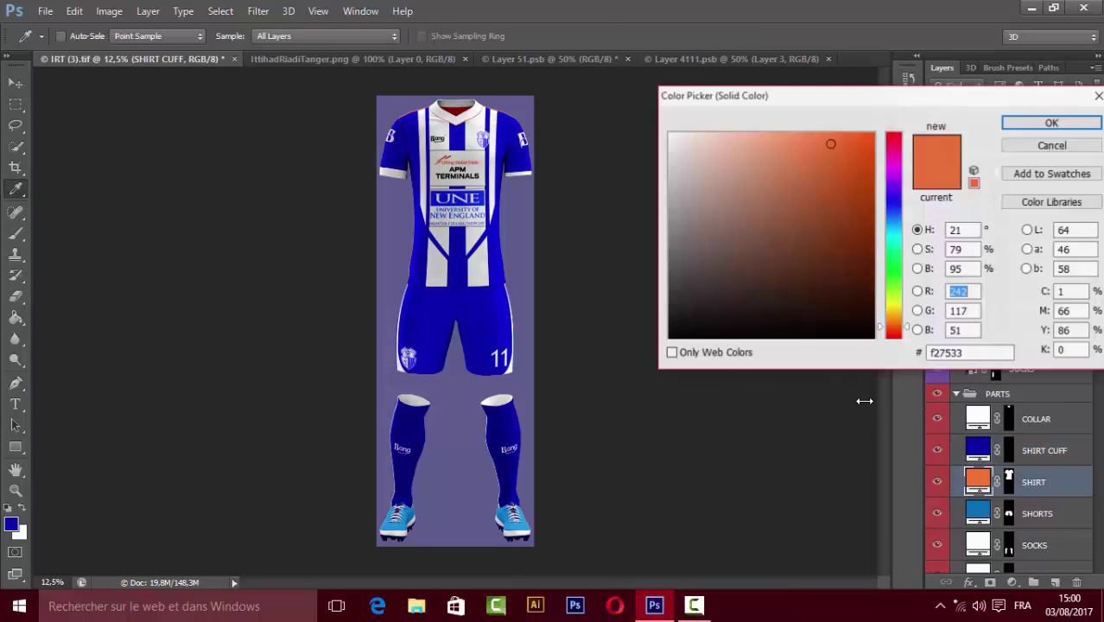
left_click(503, 236)
key("Return")
- Make the SHORTS base colour blue and the SOCKS colour light grey c3bfbf
double_click(978, 514)
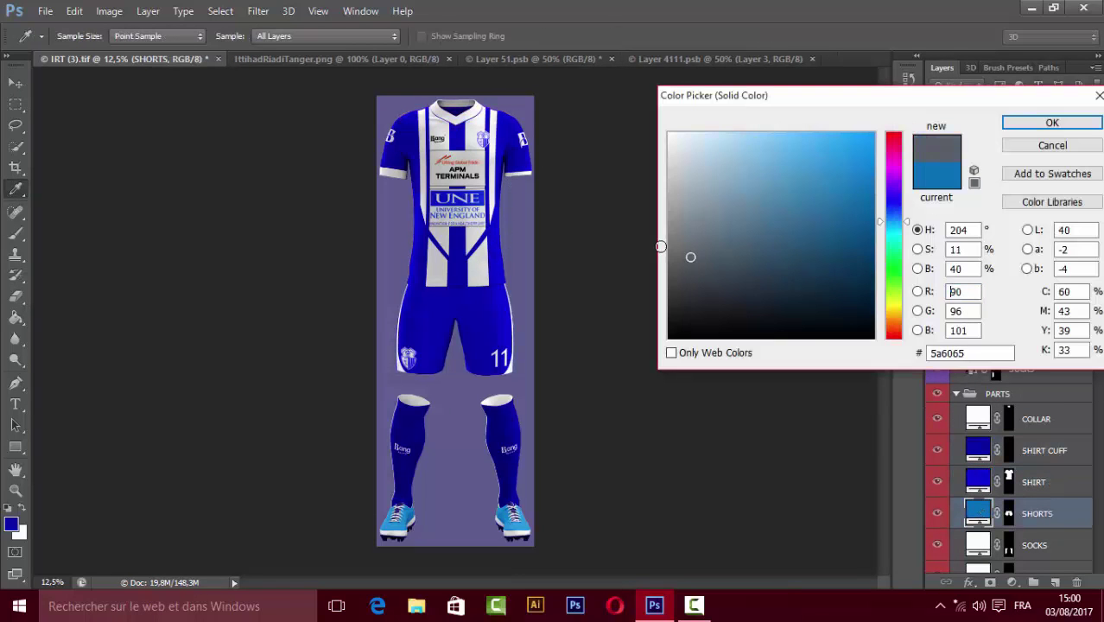
left_click(498, 301)
key("Return")
scroll(1011, 345, "down", 5)
double_click(979, 278)
left_click_drag(787, 230, 672, 181)
left_click(1053, 123)
- Open the Layer 51.psb sock design for editing
key("v")
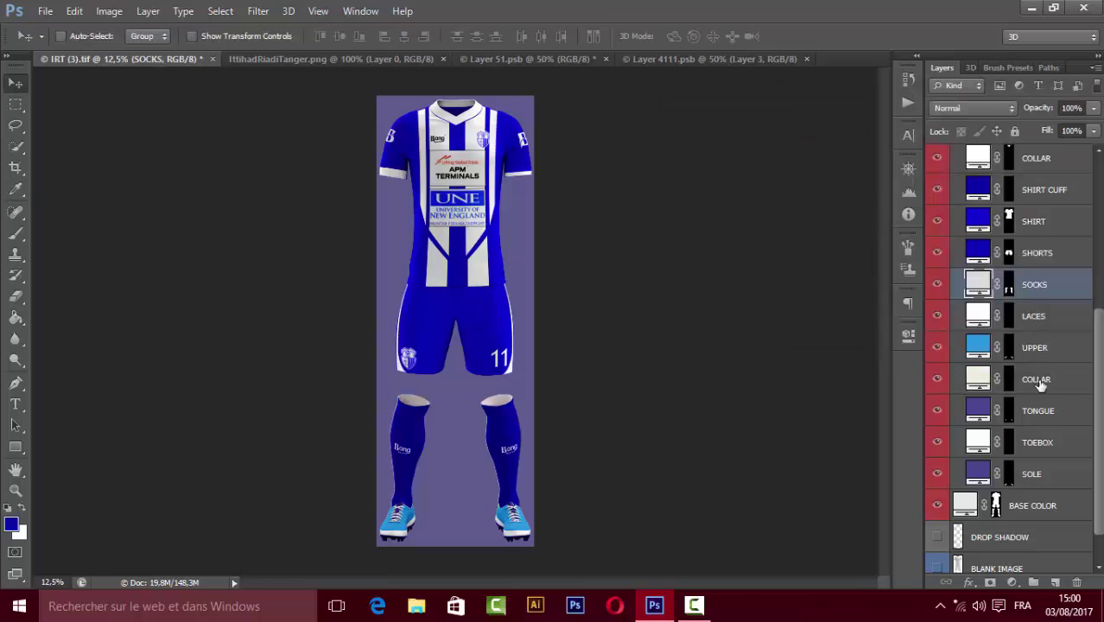
scroll(1011, 345, "down", 3)
double_click(942, 209)
- Draw a white band across the top of both sock designs over the blue layer
left_click(937, 223)
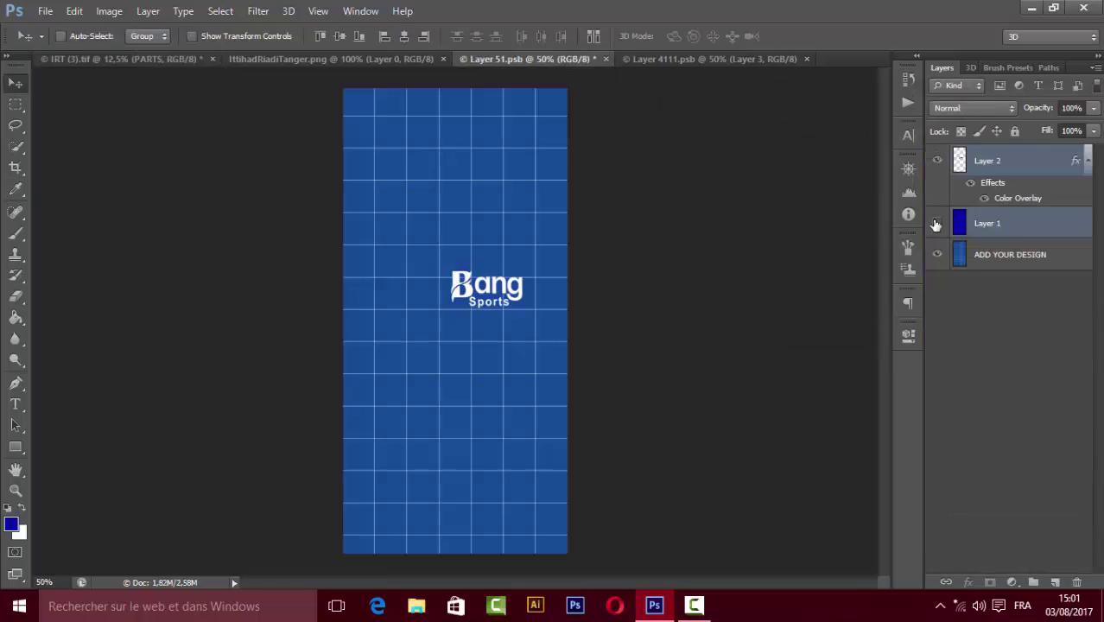
left_click(16, 447)
left_click_drag(583, 76, 343, 182)
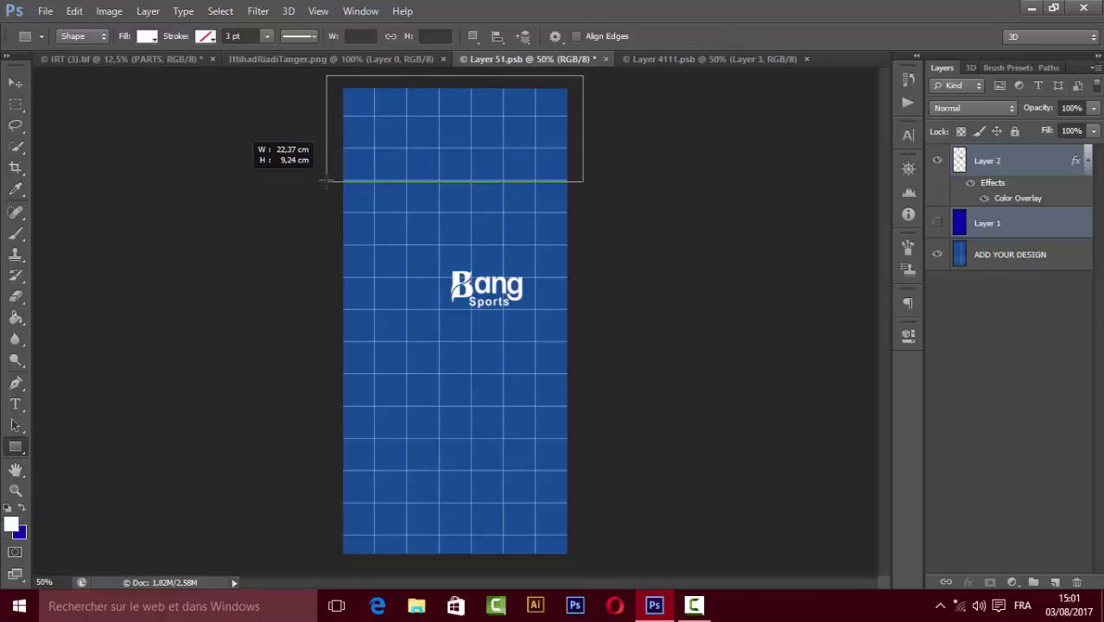
left_click(276, 60)
left_click(601, 57)
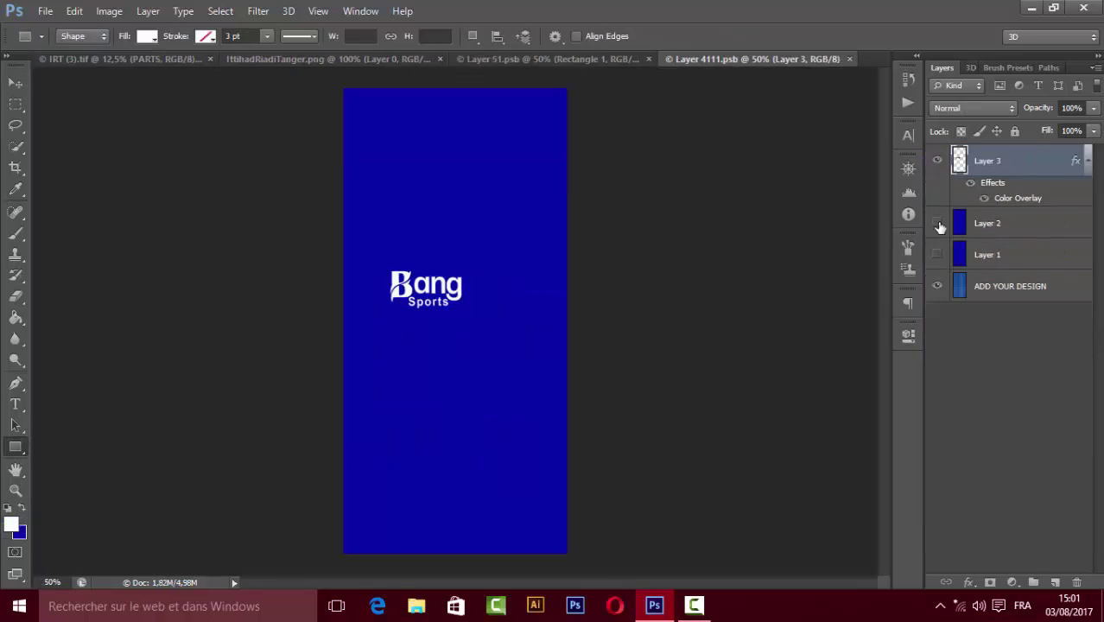
key("ctrl+alt+z")
key("ctrl+alt+z")
key("ctrl+alt+z")
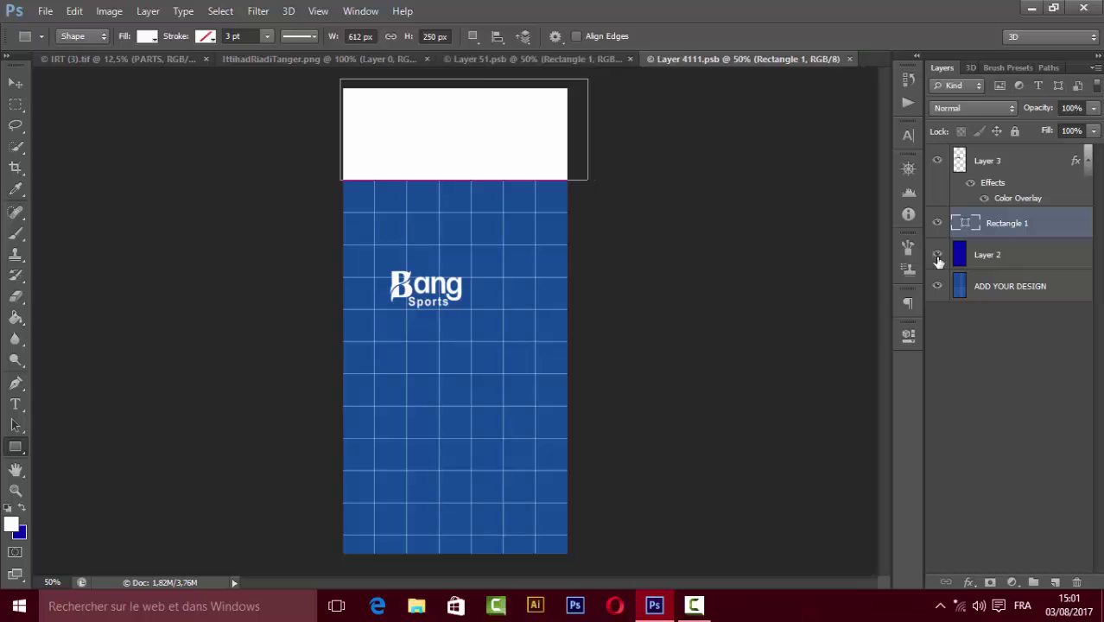
left_click(937, 255)
left_click(165, 61)
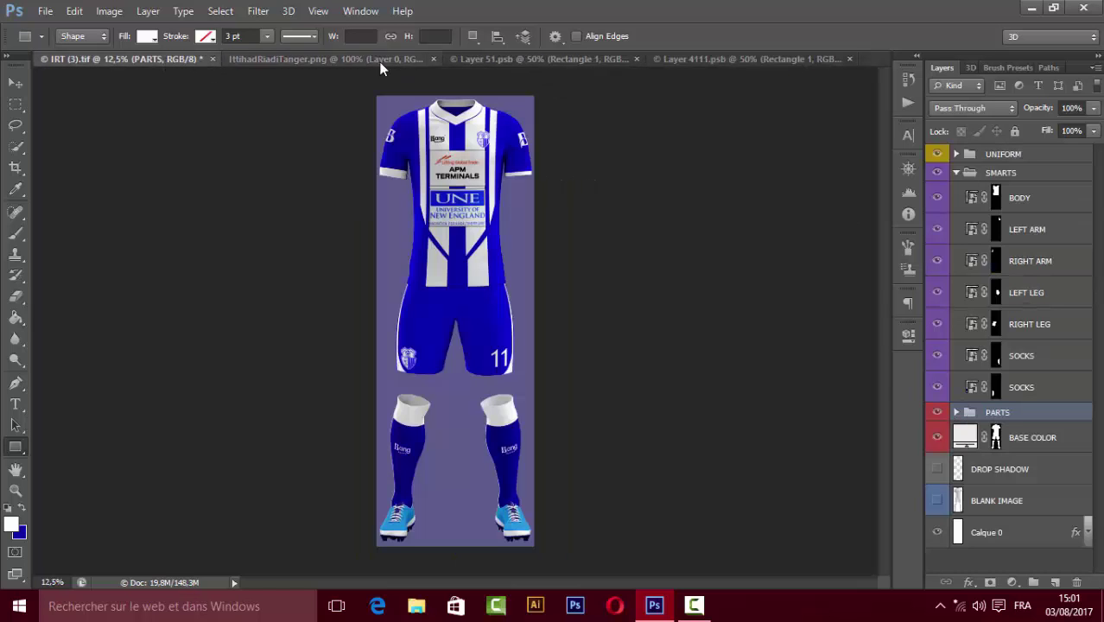